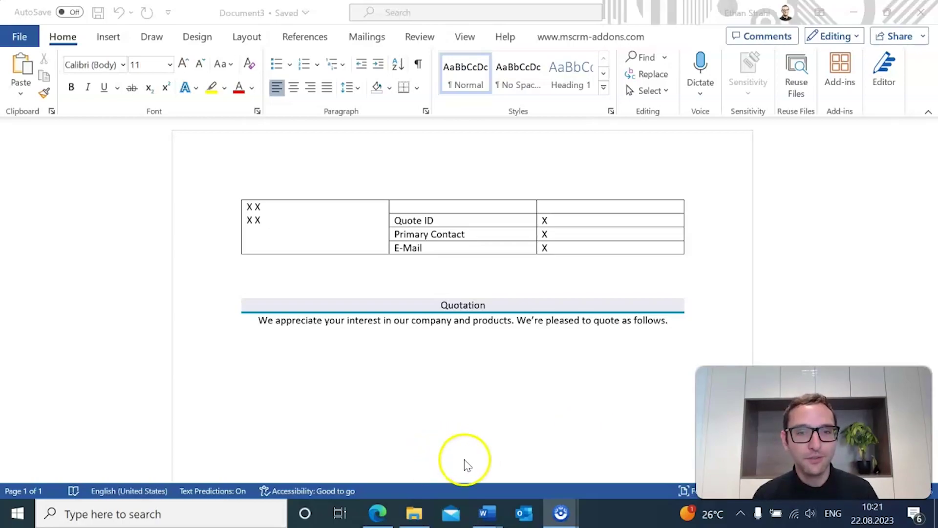
Step: Switch to the QuoteDemoResult document and review its customer header, product table, discount and total rows
{"action": "mouse_move", "coordinate": [489, 522]}
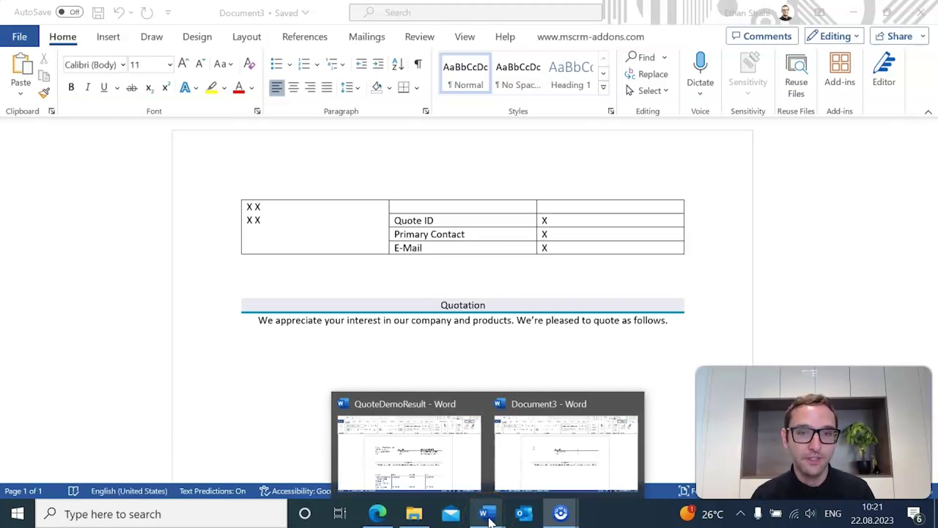
{"action": "left_click", "coordinate": [459, 476]}
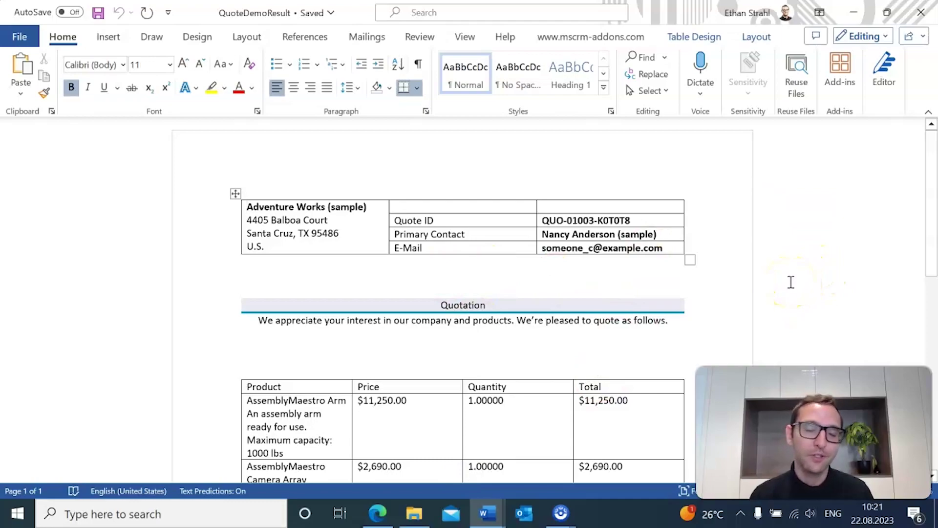
{"action": "scroll", "coordinate": [737, 236], "scroll_direction": "down", "scroll_amount": 1}
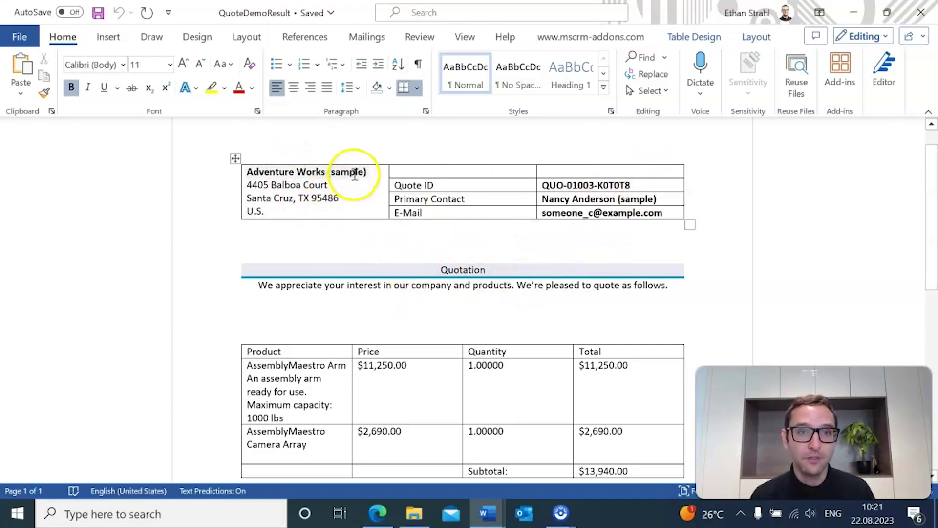
{"action": "scroll", "coordinate": [356, 175], "scroll_direction": "down", "scroll_amount": 2}
{"action": "scroll", "coordinate": [266, 27], "scroll_direction": "down", "scroll_amount": 2}
{"action": "scroll", "coordinate": [430, 283], "scroll_direction": "up", "scroll_amount": 1}
{"action": "scroll", "coordinate": [433, 263], "scroll_direction": "down", "scroll_amount": 5}
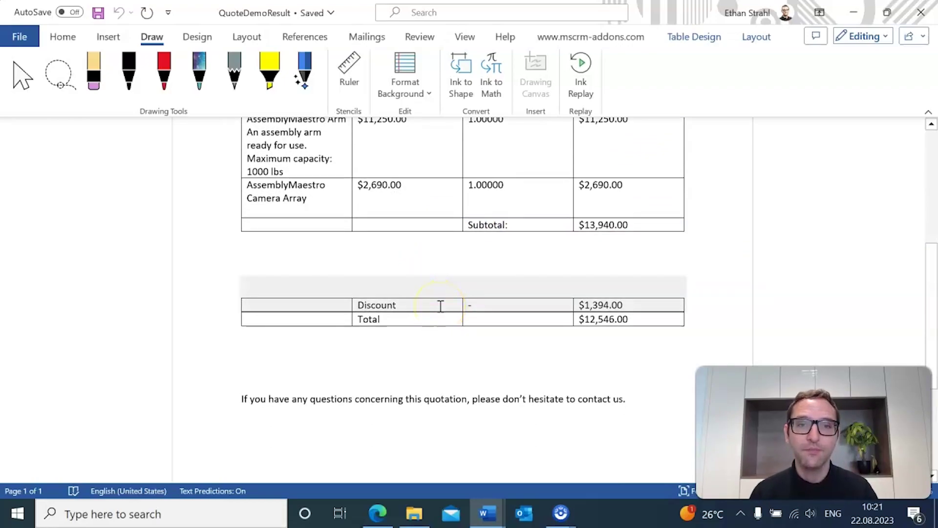
Step: Examine the discount and total rows below the product table and the conditions attached to them
{"action": "left_click", "coordinate": [426, 336]}
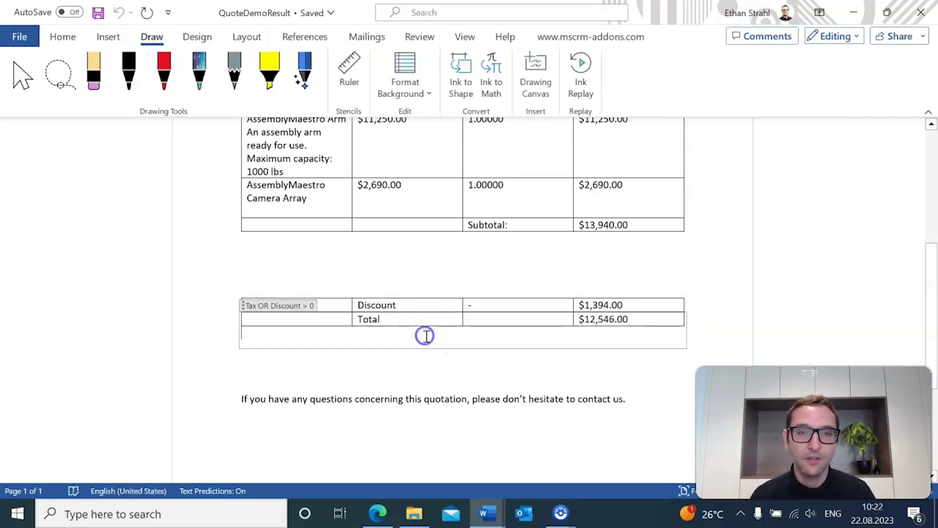
{"action": "left_click", "coordinate": [438, 269]}
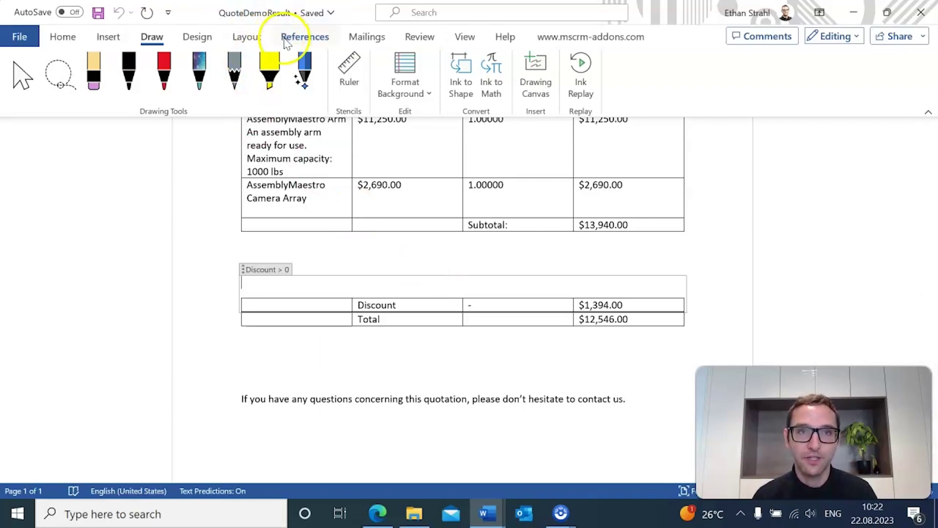
{"action": "scroll", "coordinate": [288, 41], "scroll_direction": "up", "scroll_amount": 2}
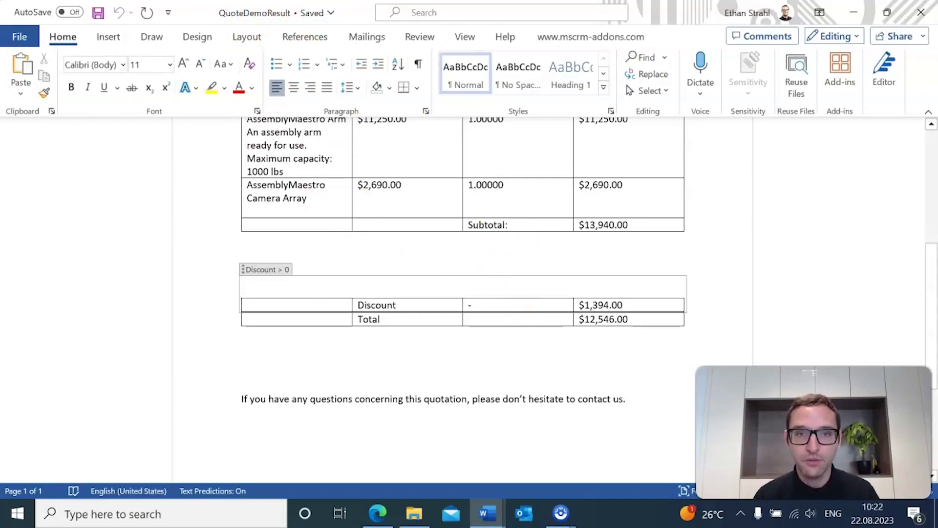
{"action": "scroll", "coordinate": [492, 373], "scroll_direction": "up", "scroll_amount": 3}
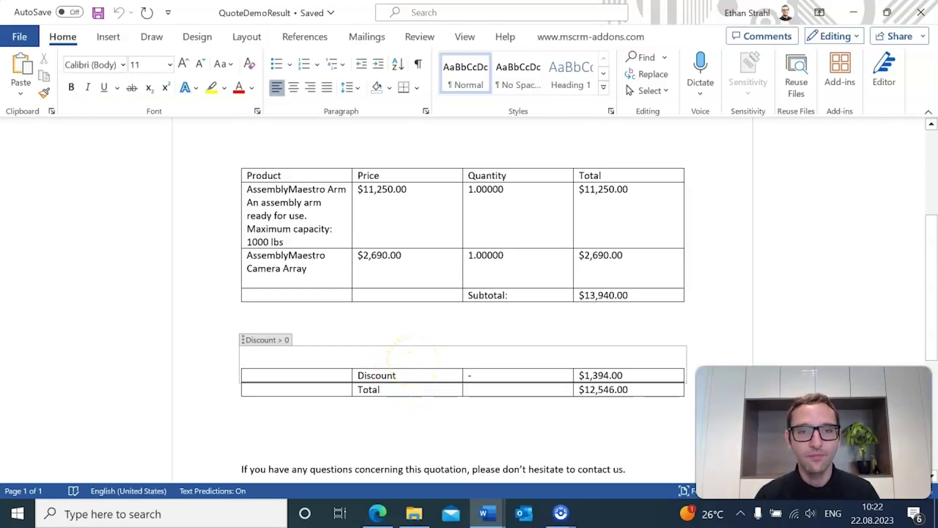
{"action": "scroll", "coordinate": [413, 361], "scroll_direction": "down", "scroll_amount": 5}
{"action": "left_click_drag", "start_coordinate": [636, 295], "coordinate": [279, 299]}
{"action": "scroll", "coordinate": [391, 293], "scroll_direction": "up", "scroll_amount": 5}
{"action": "left_click", "coordinate": [408, 311]}
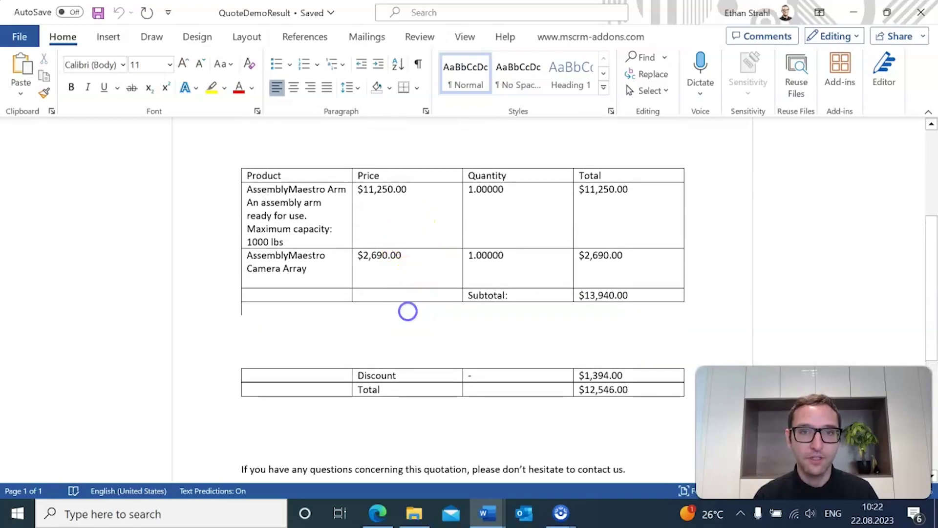
Step: Review the header and product table of the sample quote again and return to Document3
{"action": "scroll", "coordinate": [419, 314], "scroll_direction": "up", "scroll_amount": 4}
{"action": "scroll", "coordinate": [676, 274], "scroll_direction": "up", "scroll_amount": 2}
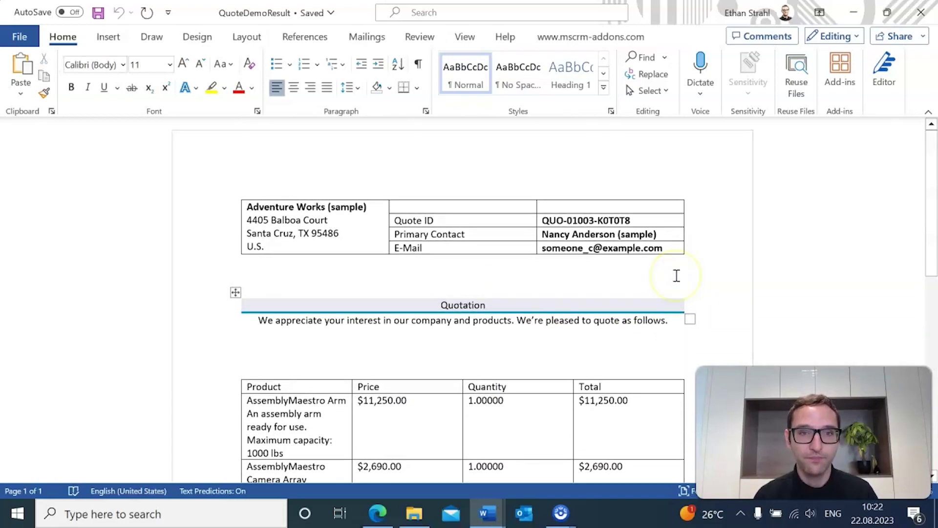
{"action": "scroll", "coordinate": [677, 275], "scroll_direction": "down", "scroll_amount": 2}
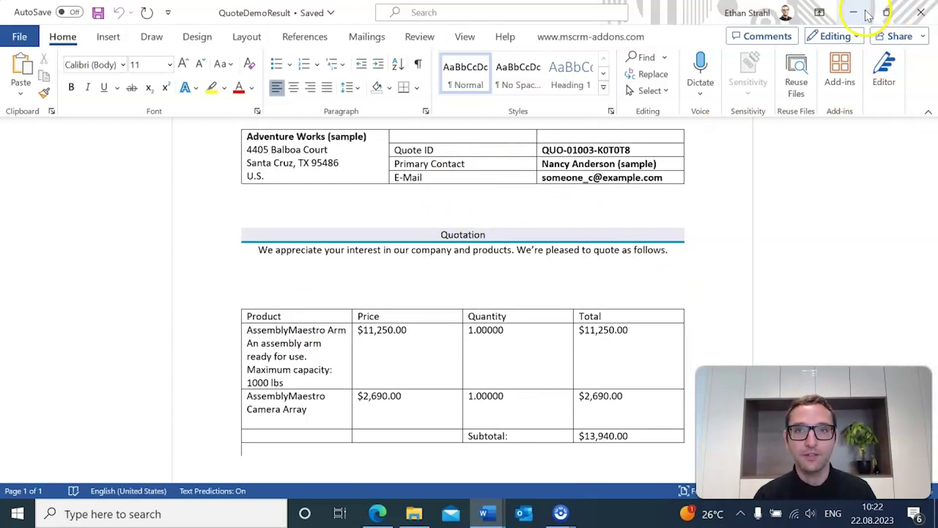
{"action": "left_click", "coordinate": [919, 12]}
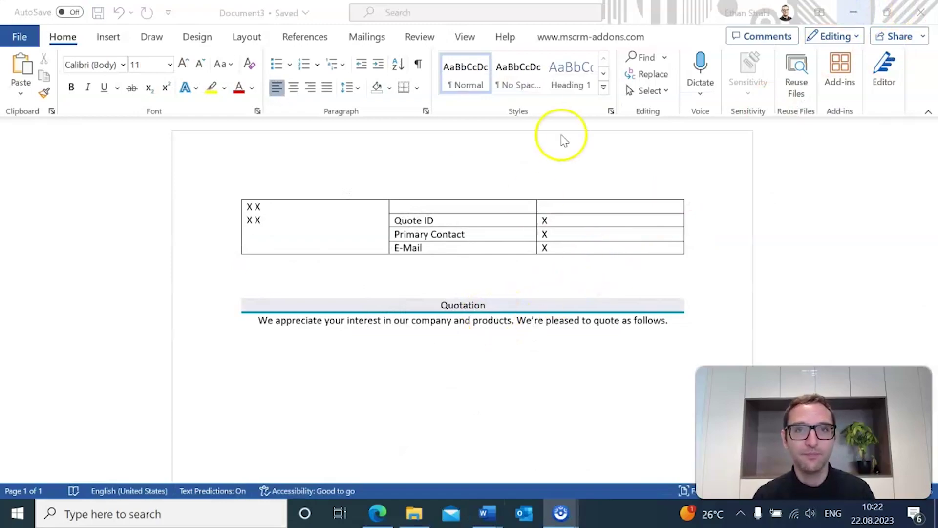
Step: Start inserting mail merge fields with DocumentsCorePack and set the template type to Quote (quote)
{"action": "left_click", "coordinate": [575, 37]}
{"action": "left_click", "coordinate": [95, 84]}
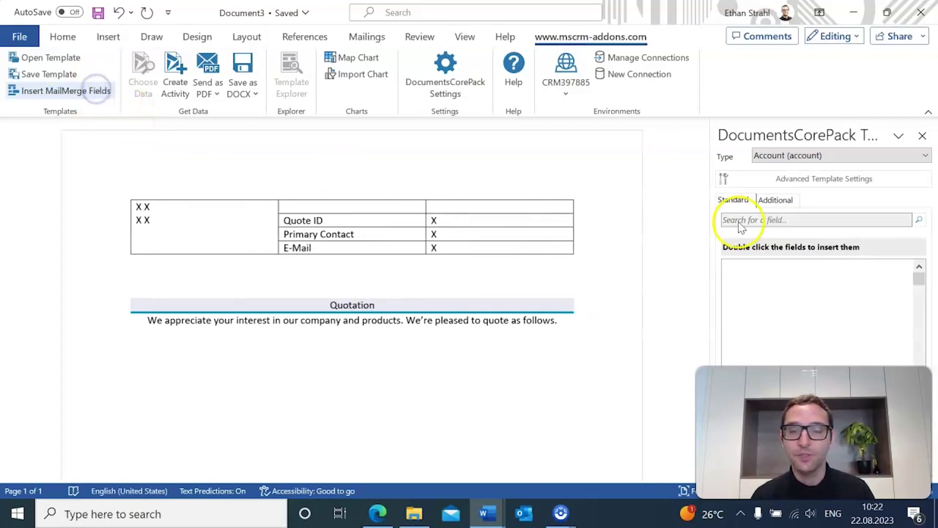
{"action": "left_click", "coordinate": [803, 157]}
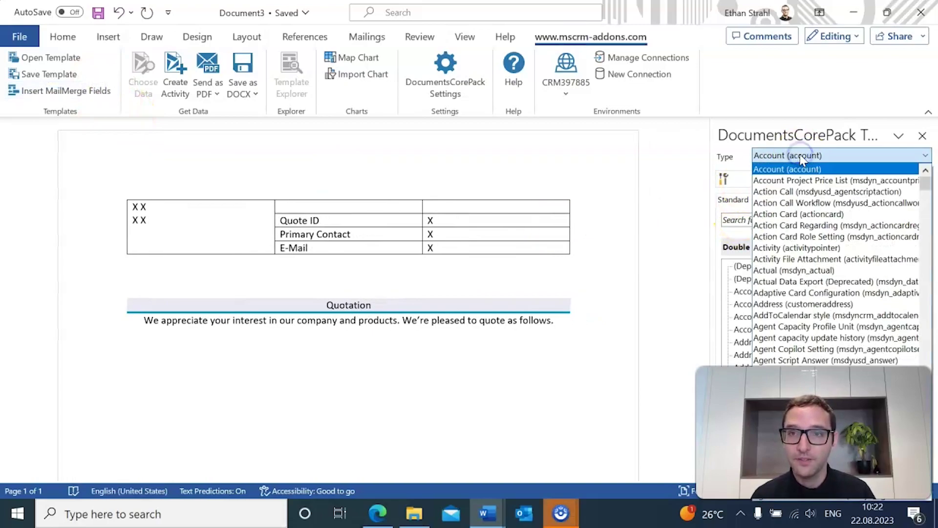
{"action": "key", "text": "q"}
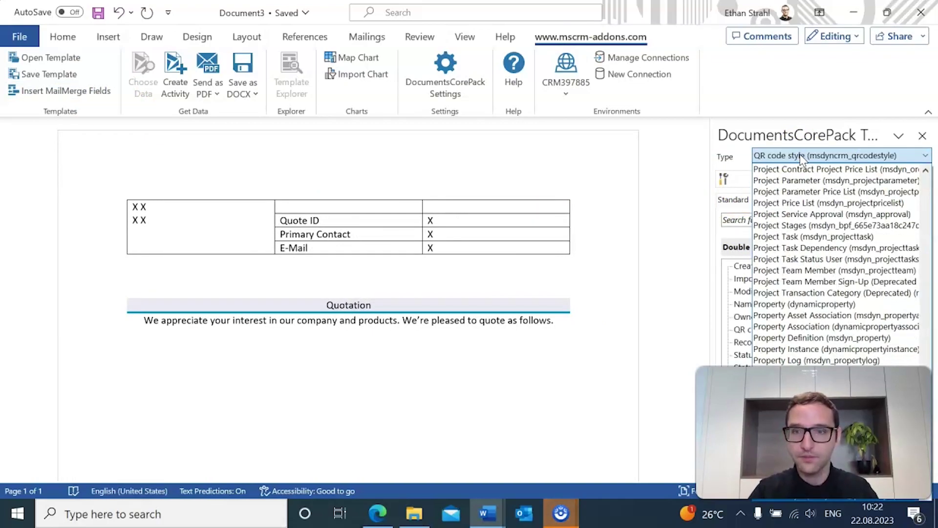
{"action": "scroll", "coordinate": [824, 240], "scroll_direction": "down", "scroll_amount": 15}
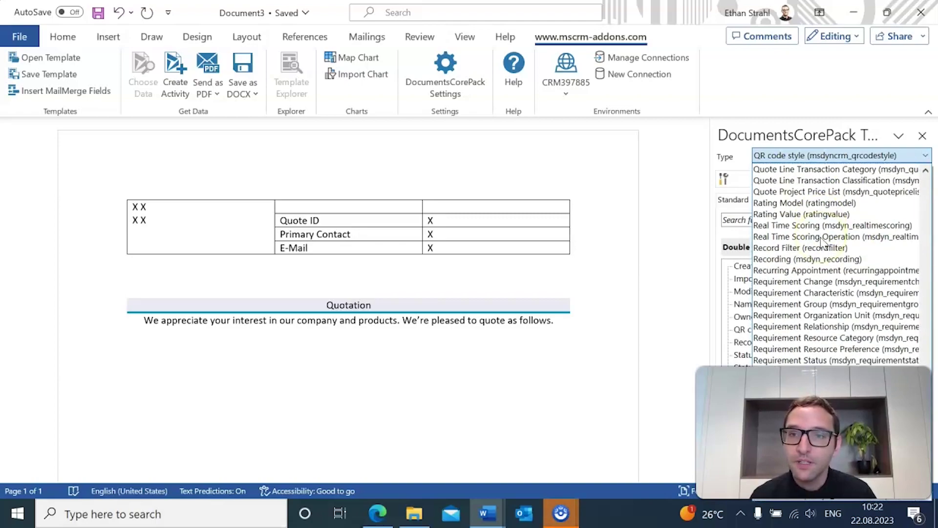
{"action": "scroll", "coordinate": [824, 240], "scroll_direction": "up", "scroll_amount": 5}
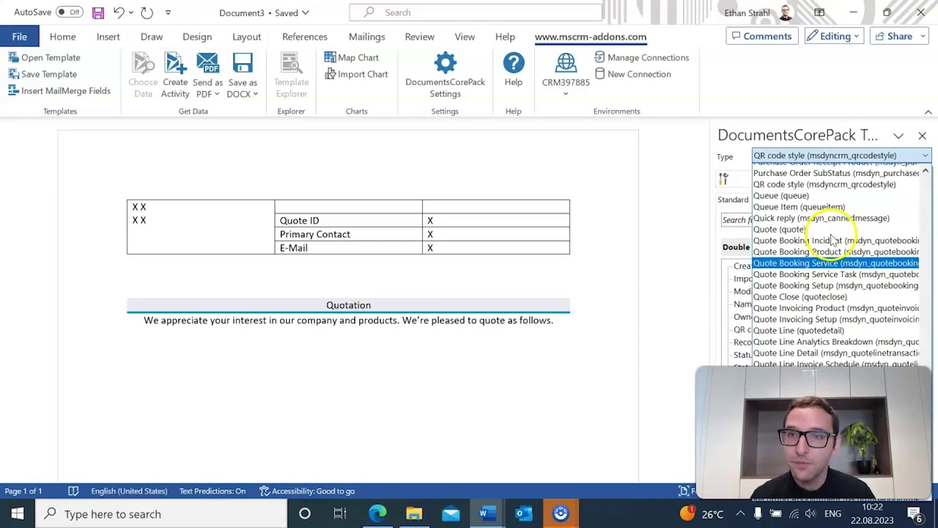
{"action": "left_click", "coordinate": [801, 236]}
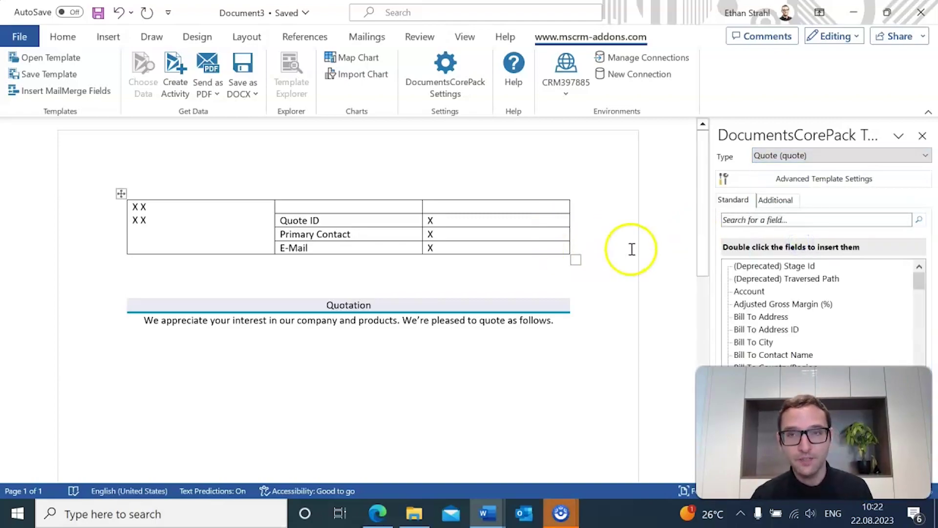
Step: Switch the keyboard layout to German and set the document name pattern to 'Quote' in the advanced template settings
{"action": "left_click", "coordinate": [880, 190]}
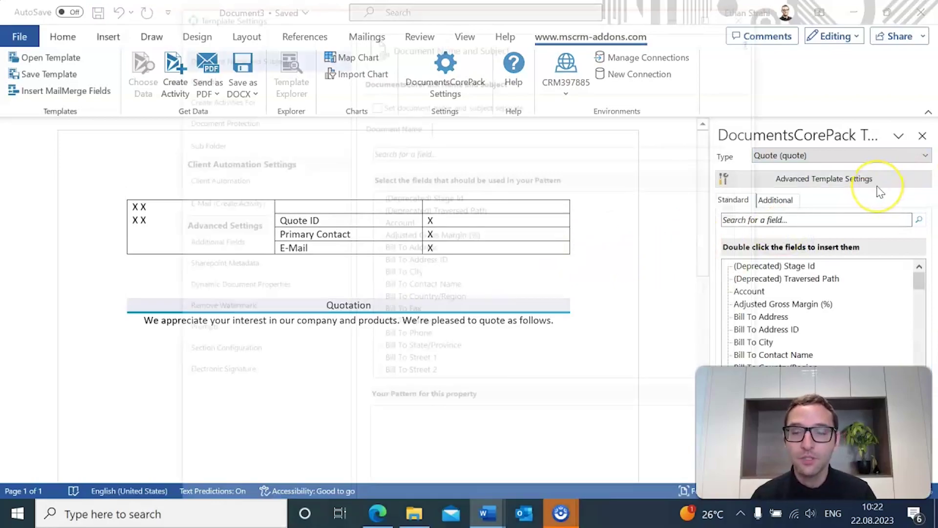
{"action": "left_click_drag", "start_coordinate": [462, 20], "coordinate": [397, 20]}
{"action": "left_click", "coordinate": [387, 398]}
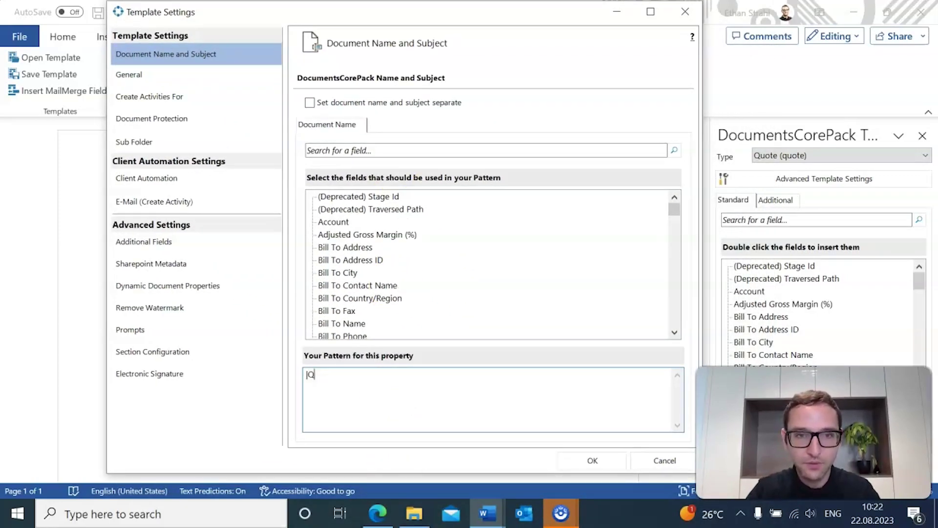
{"action": "left_click", "coordinate": [832, 516]}
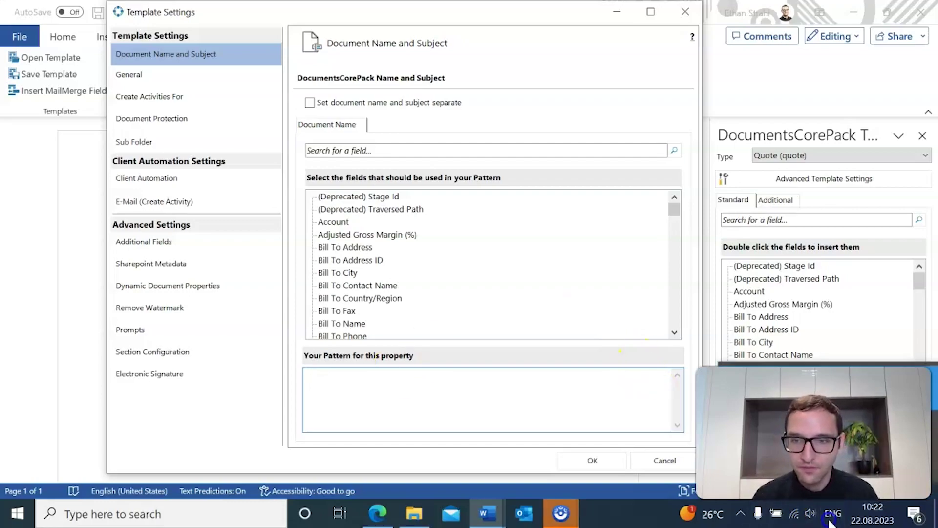
{"action": "left_click", "coordinate": [381, 388]}
{"action": "type", "text": "'Quote'"}
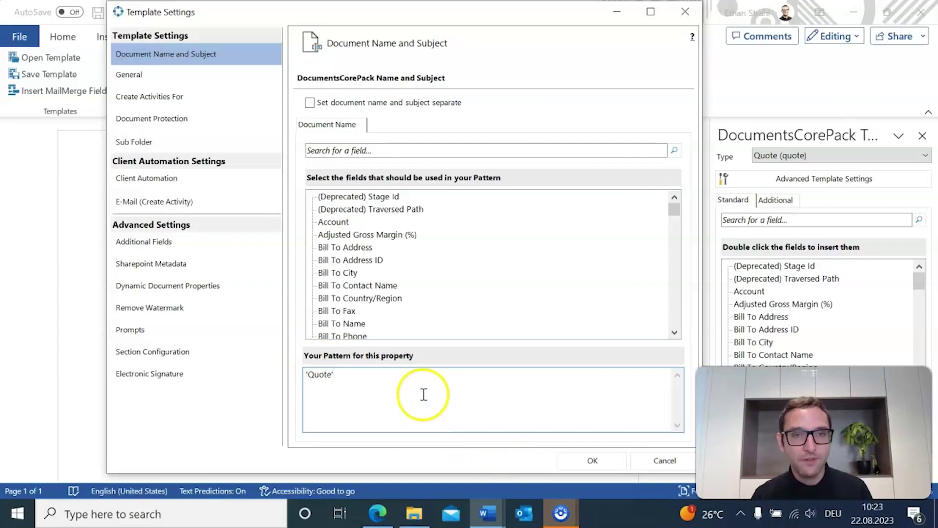
{"action": "left_click_drag", "start_coordinate": [356, 398], "coordinate": [278, 377]}
{"action": "left_click", "coordinate": [442, 389]}
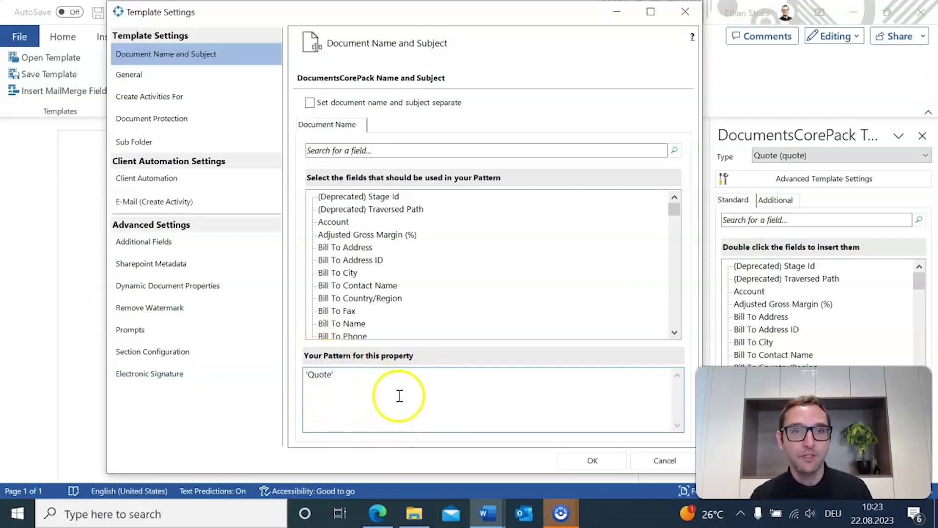
{"action": "left_click", "coordinate": [588, 467]}
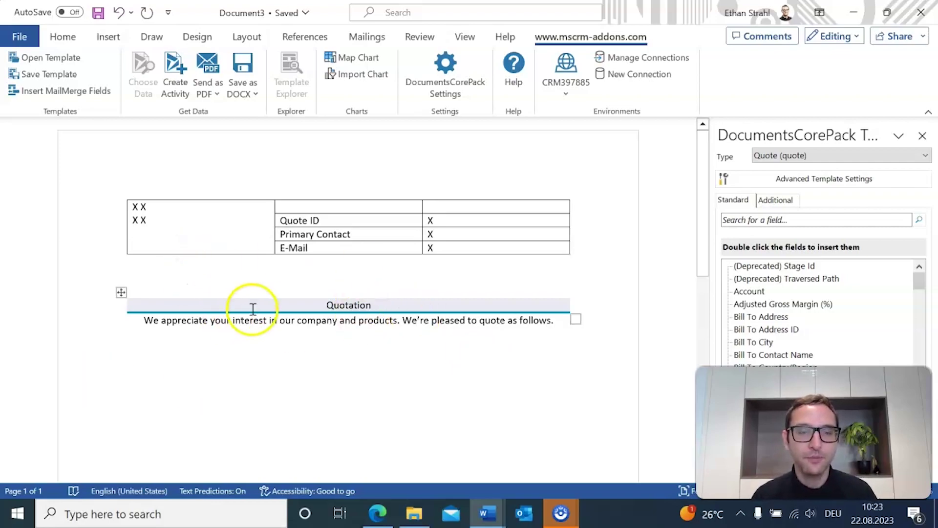
{"action": "left_click", "coordinate": [553, 264]}
{"action": "left_click", "coordinate": [142, 220]}
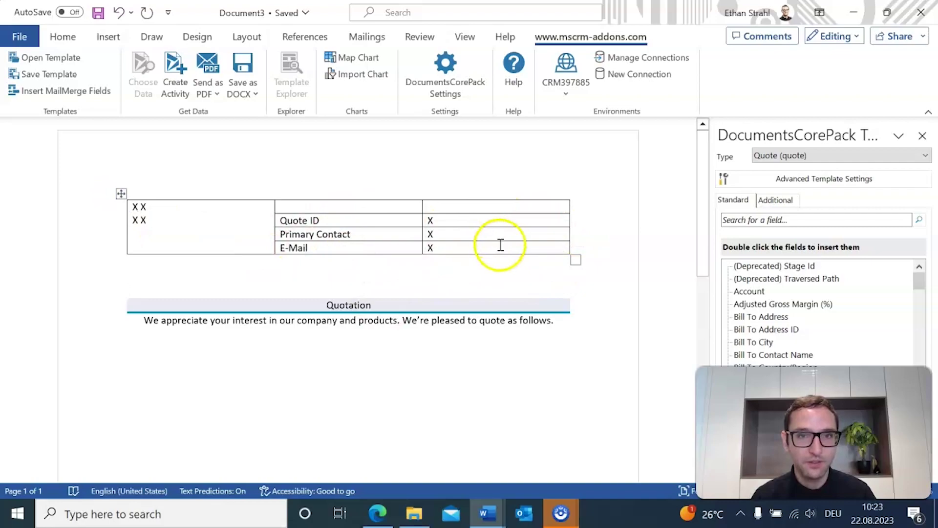
{"action": "left_click", "coordinate": [81, 201]}
Step: Replace the X placeholder beside Quote ID in the header table with the Quote ID merge field
{"action": "left_click", "coordinate": [453, 221]}
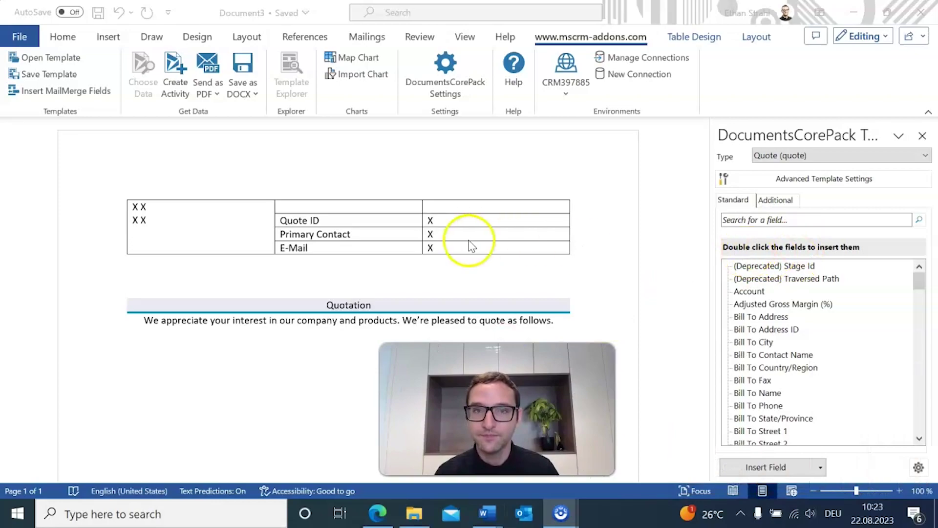
{"action": "left_click", "coordinate": [469, 221]}
{"action": "scroll", "coordinate": [820, 309], "scroll_direction": "down", "scroll_amount": 5}
{"action": "scroll", "coordinate": [820, 309], "scroll_direction": "down", "scroll_amount": 3}
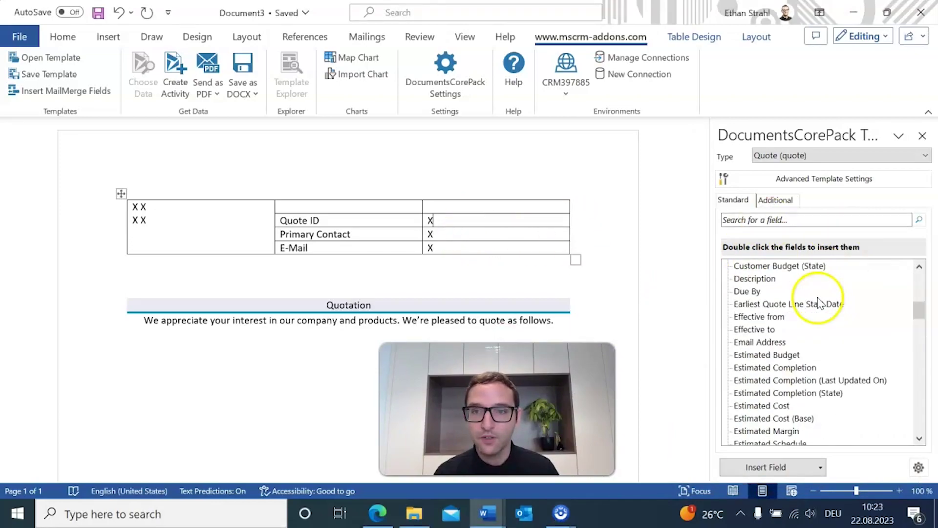
{"action": "left_click", "coordinate": [461, 221]}
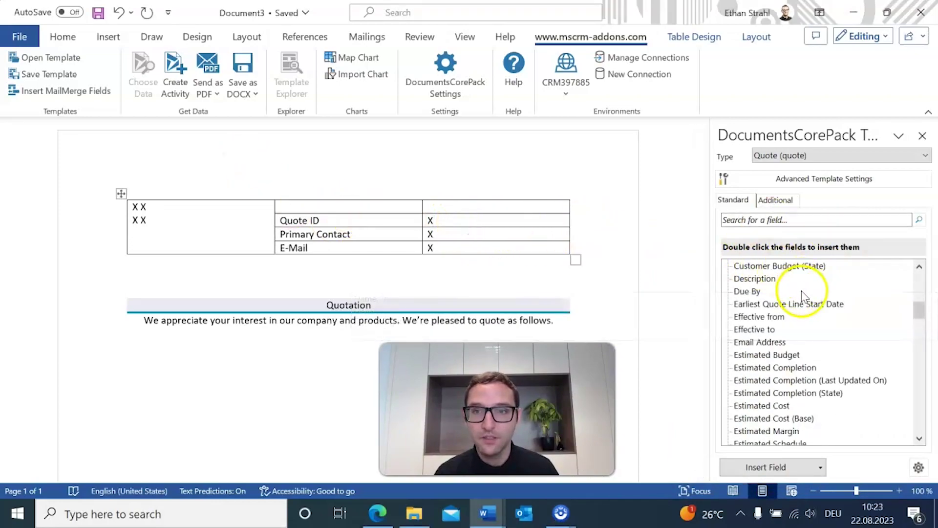
{"action": "scroll", "coordinate": [802, 295], "scroll_direction": "down", "scroll_amount": 10}
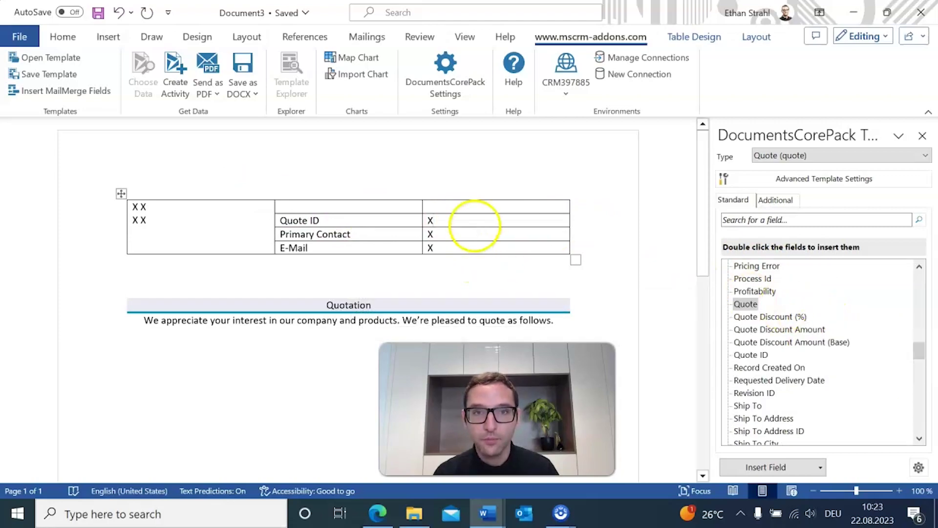
{"action": "key", "text": "BackSpace"}
{"action": "double_click", "coordinate": [751, 355]}
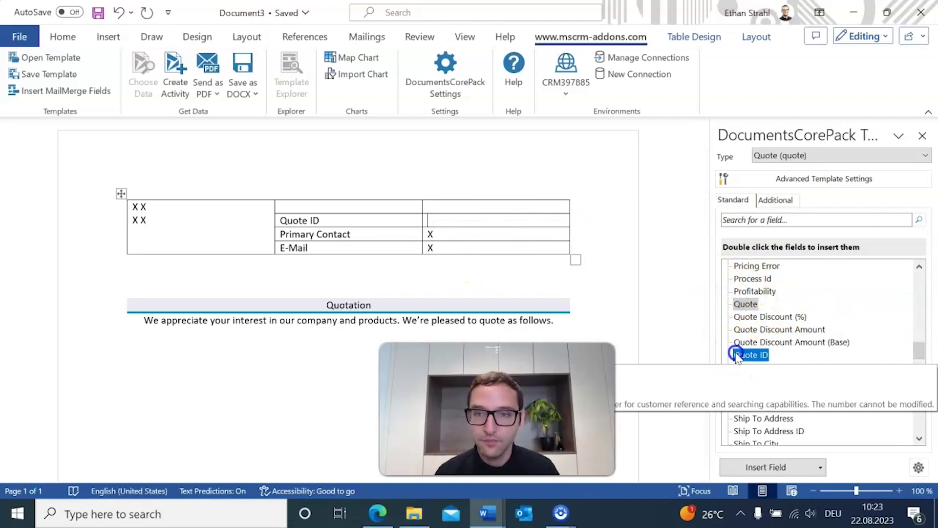
{"action": "left_click", "coordinate": [491, 222]}
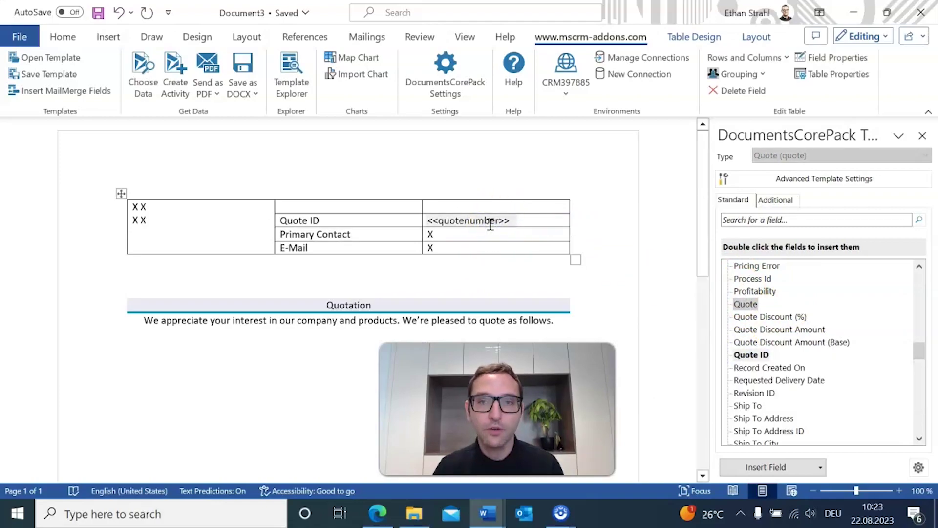
Step: Replace the first X on each line of the header's customer cell with the Potential Customer (Account) fields Account Name and Address 1
{"action": "scroll", "coordinate": [842, 336], "scroll_direction": "down", "scroll_amount": 15}
{"action": "scroll", "coordinate": [877, 336], "scroll_direction": "down", "scroll_amount": 1}
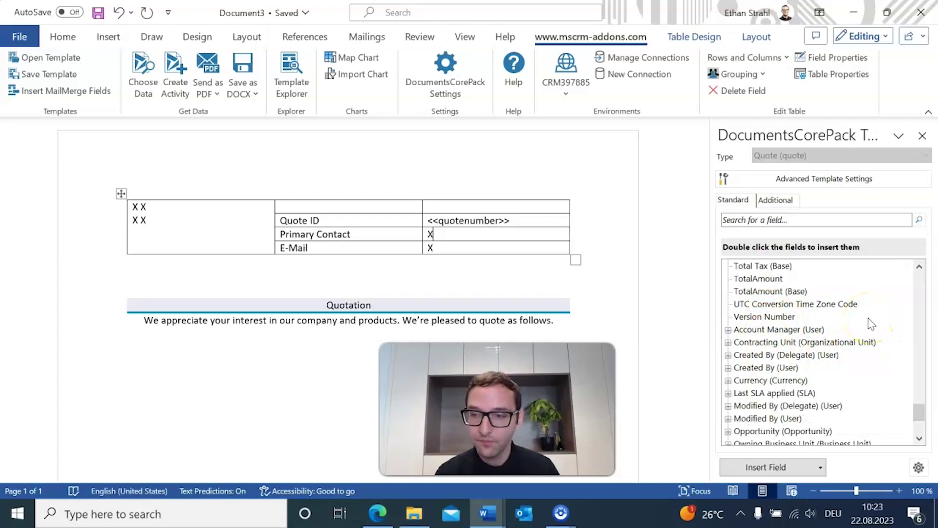
{"action": "scroll", "coordinate": [872, 324], "scroll_direction": "down", "scroll_amount": 2}
{"action": "scroll", "coordinate": [872, 323], "scroll_direction": "down", "scroll_amount": 1}
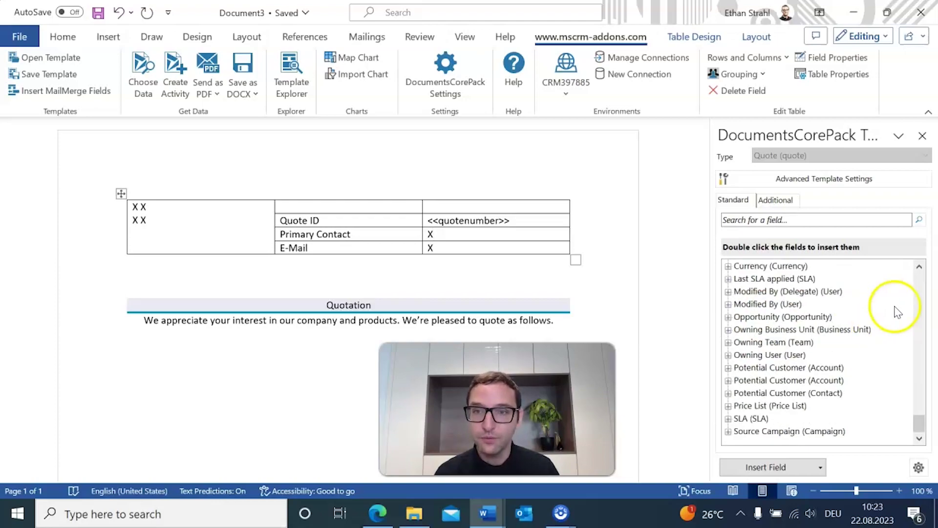
{"action": "mouse_move", "coordinate": [766, 397]}
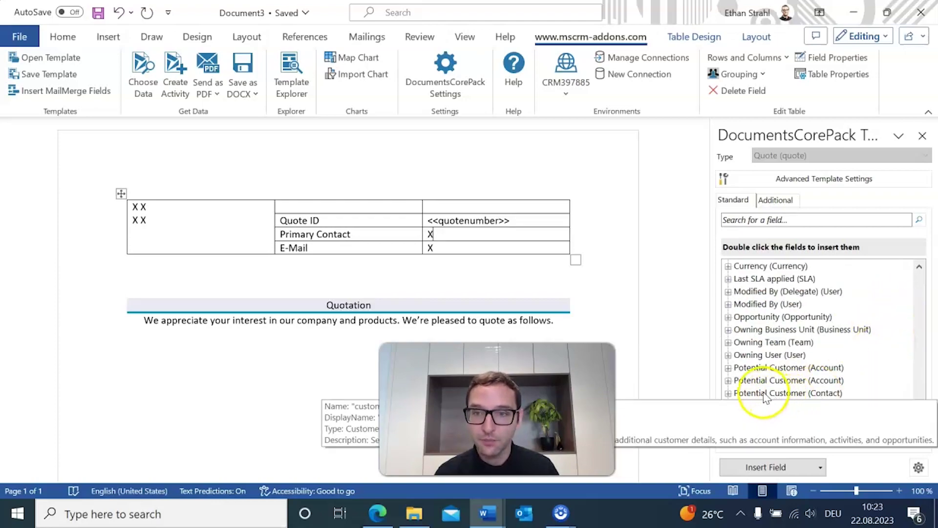
{"action": "left_click", "coordinate": [729, 380]}
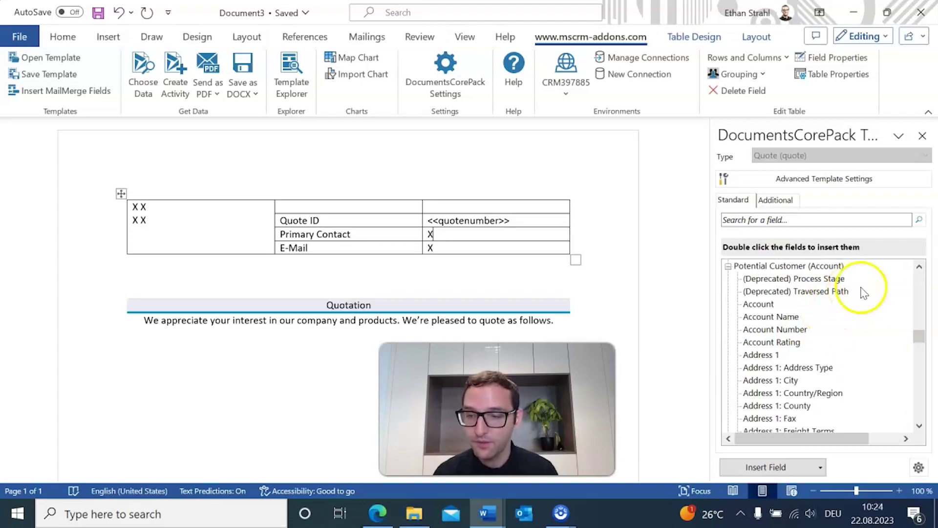
{"action": "left_click", "coordinate": [137, 207]}
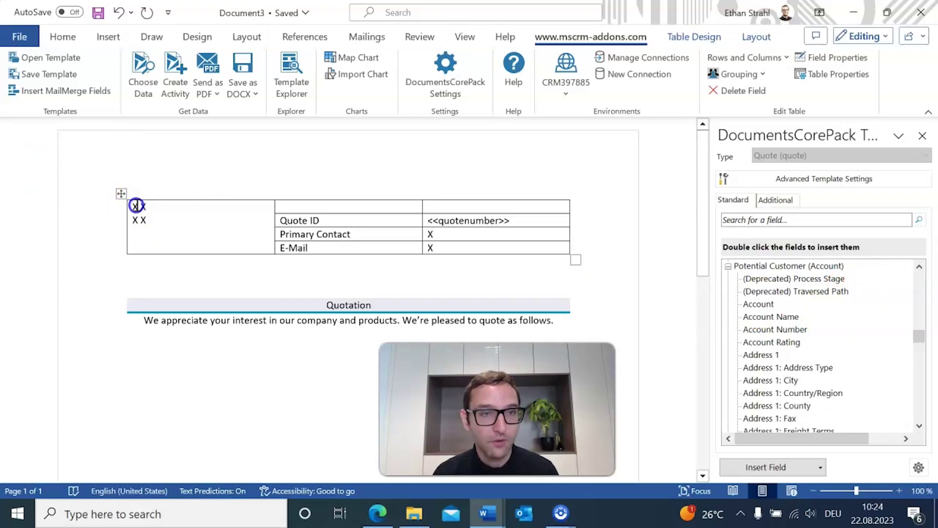
{"action": "key", "text": "BackSpace"}
{"action": "double_click", "coordinate": [772, 317]}
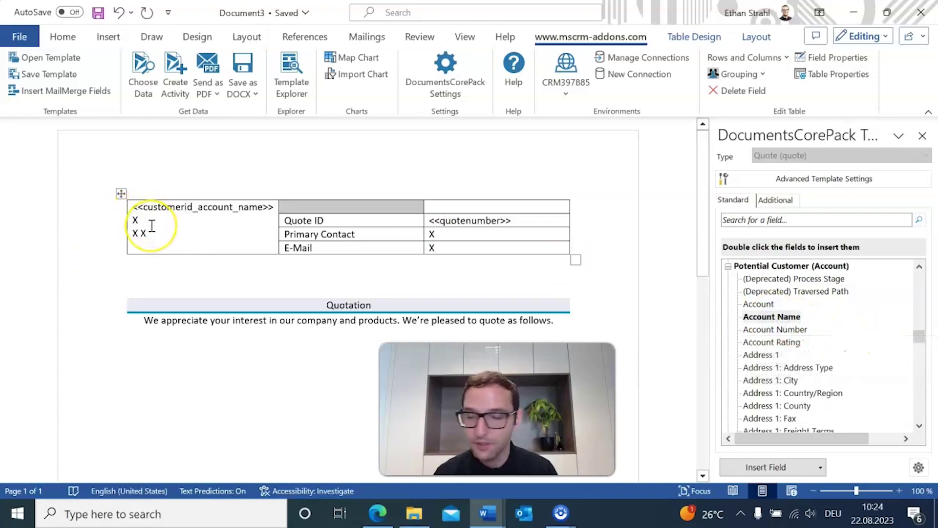
{"action": "left_click", "coordinate": [138, 233]}
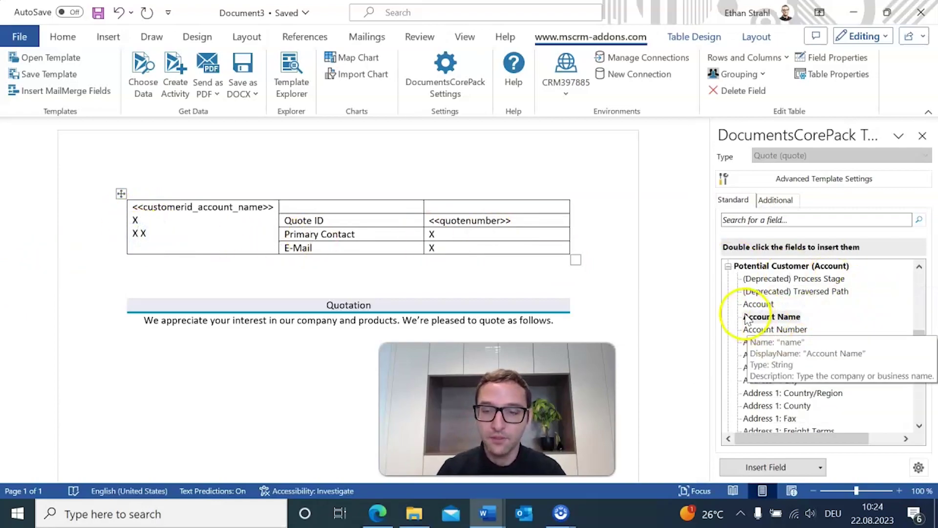
{"action": "double_click", "coordinate": [761, 356]}
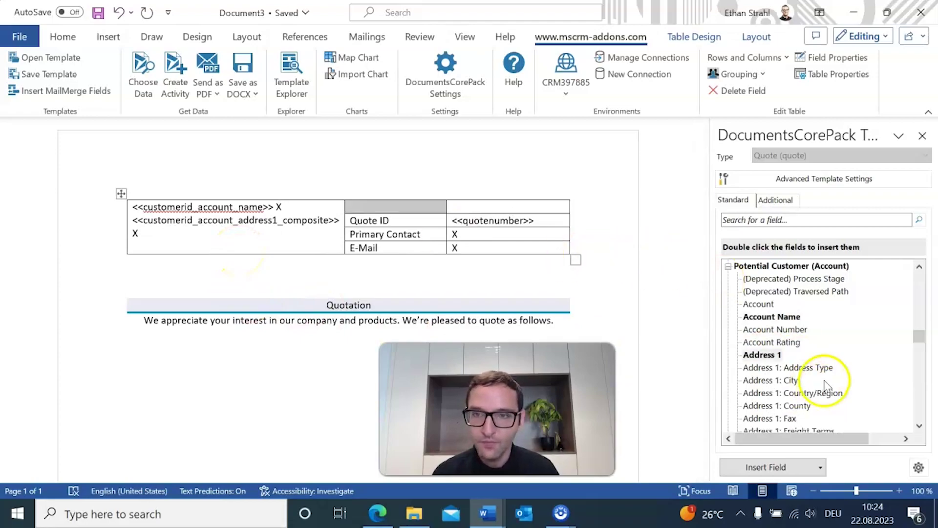
Step: Replace the X beside Primary Contact with the Full Name field of the account's Primary Contact (Contact) relationship
{"action": "scroll", "coordinate": [826, 381], "scroll_direction": "down", "scroll_amount": 12}
{"action": "scroll", "coordinate": [814, 347], "scroll_direction": "down", "scroll_amount": 15}
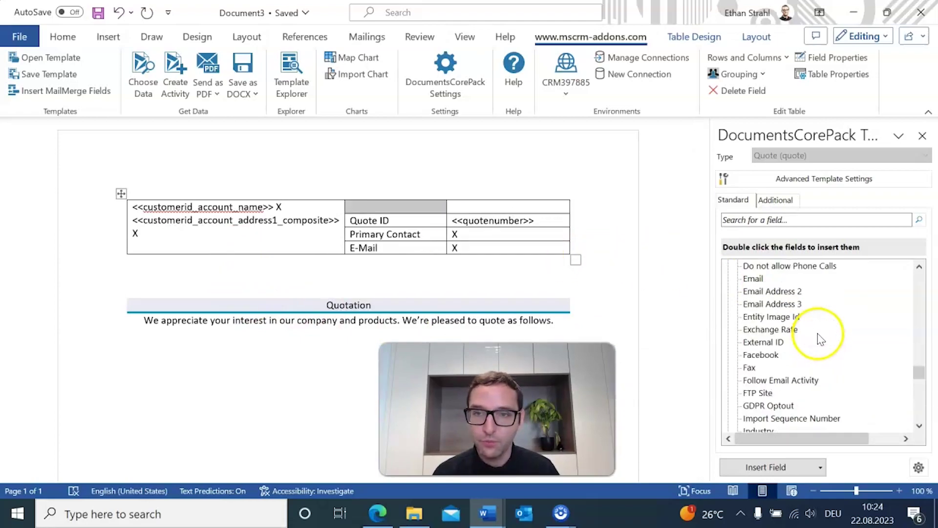
{"action": "scroll", "coordinate": [868, 336], "scroll_direction": "down", "scroll_amount": 15}
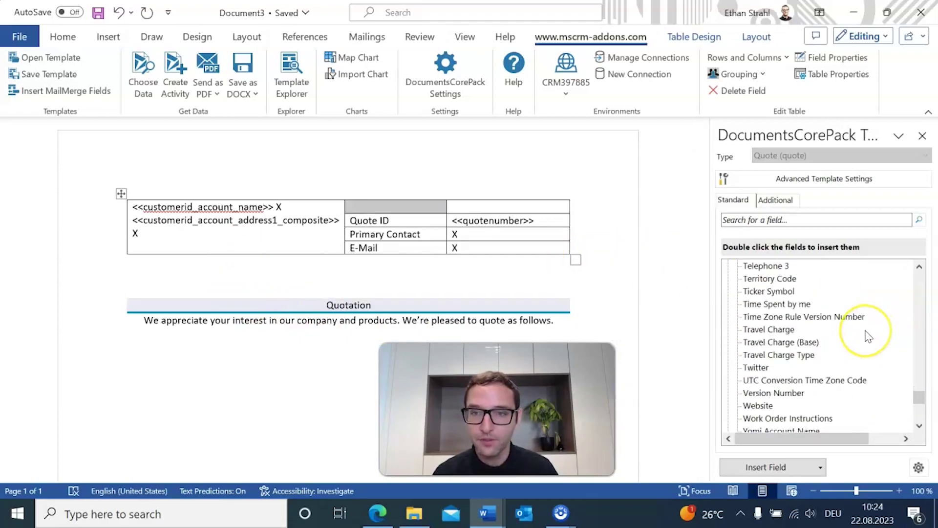
{"action": "scroll", "coordinate": [868, 336], "scroll_direction": "down", "scroll_amount": 5}
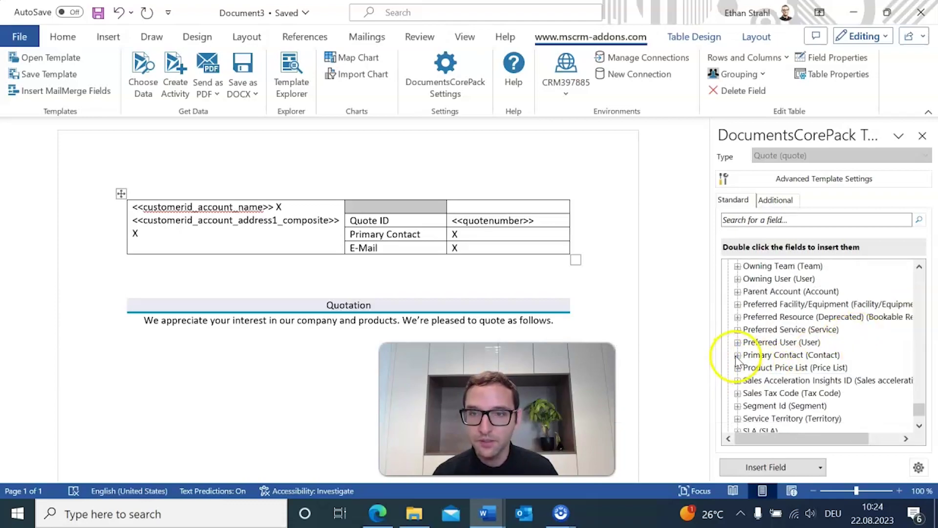
{"action": "left_click", "coordinate": [737, 356]}
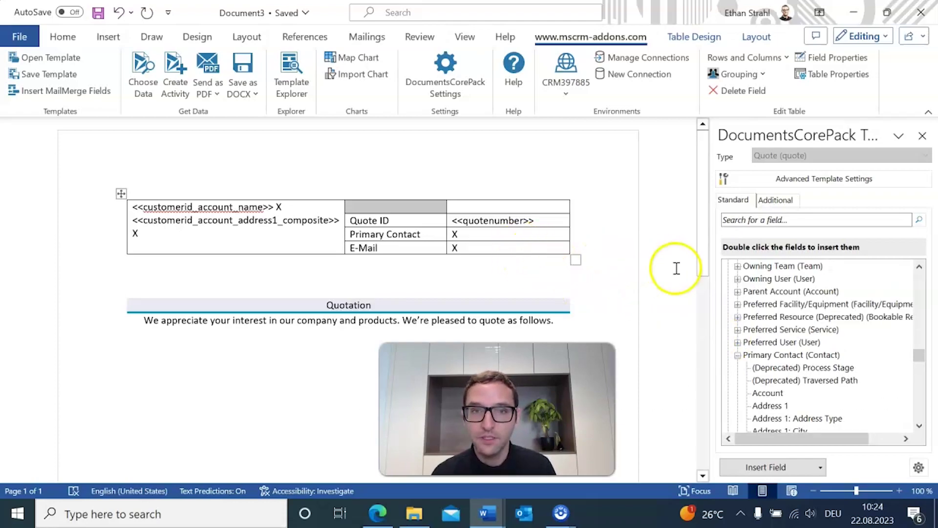
{"action": "scroll", "coordinate": [883, 369], "scroll_direction": "down", "scroll_amount": 4}
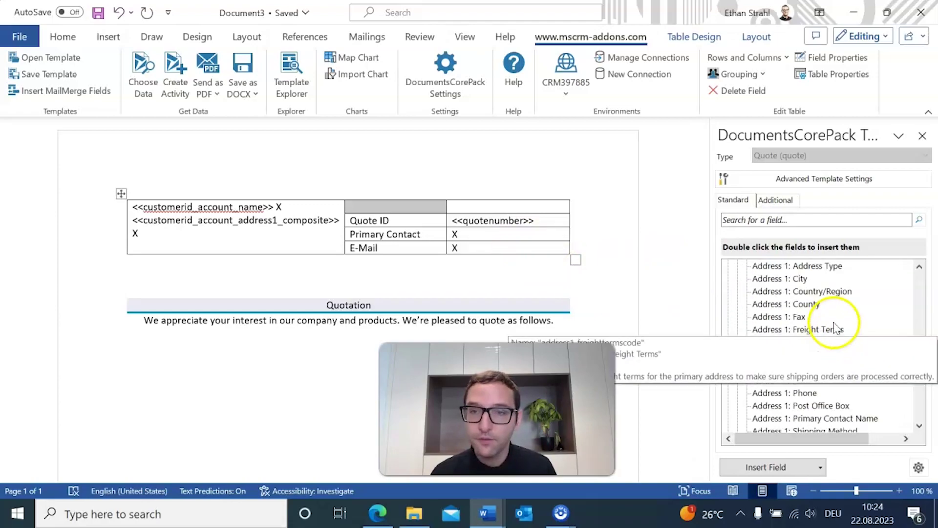
{"action": "scroll", "coordinate": [882, 356], "scroll_direction": "up", "scroll_amount": 1}
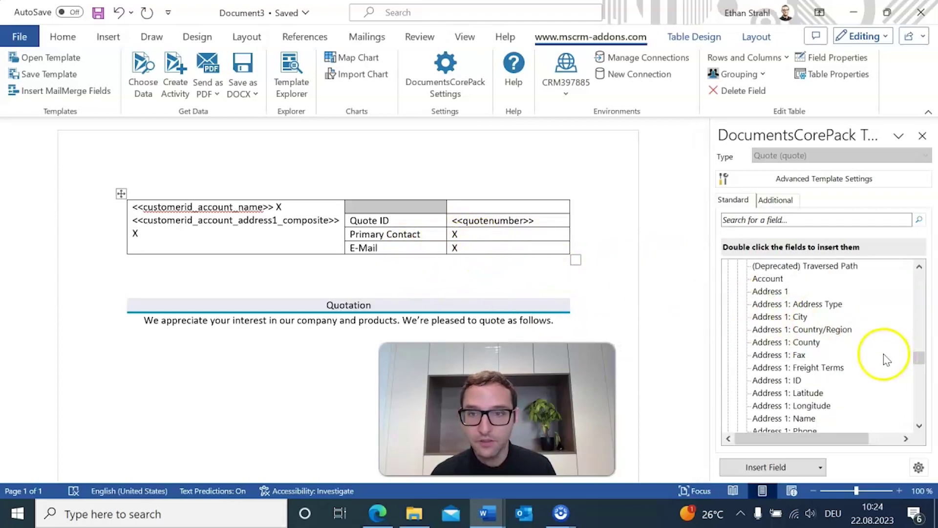
{"action": "scroll", "coordinate": [855, 343], "scroll_direction": "down", "scroll_amount": 4}
{"action": "scroll", "coordinate": [869, 332], "scroll_direction": "down", "scroll_amount": 20}
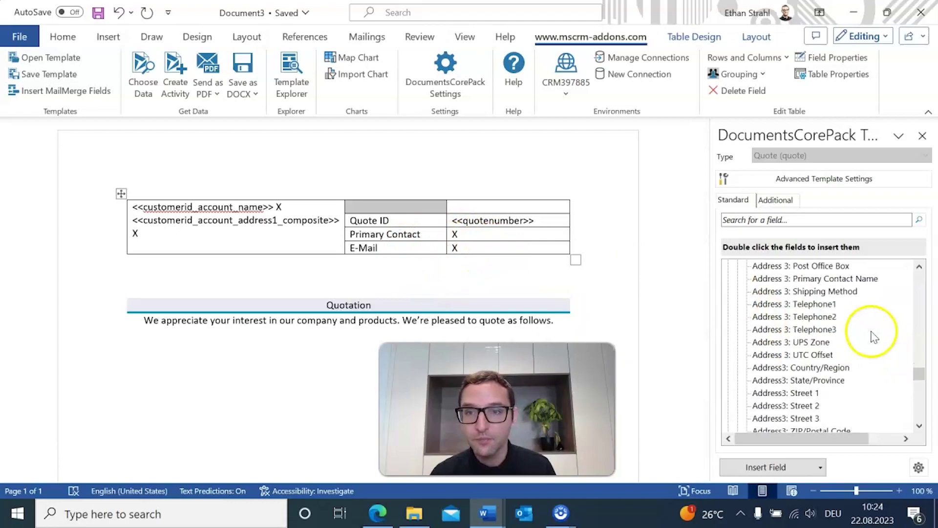
{"action": "scroll", "coordinate": [875, 337], "scroll_direction": "down", "scroll_amount": 6}
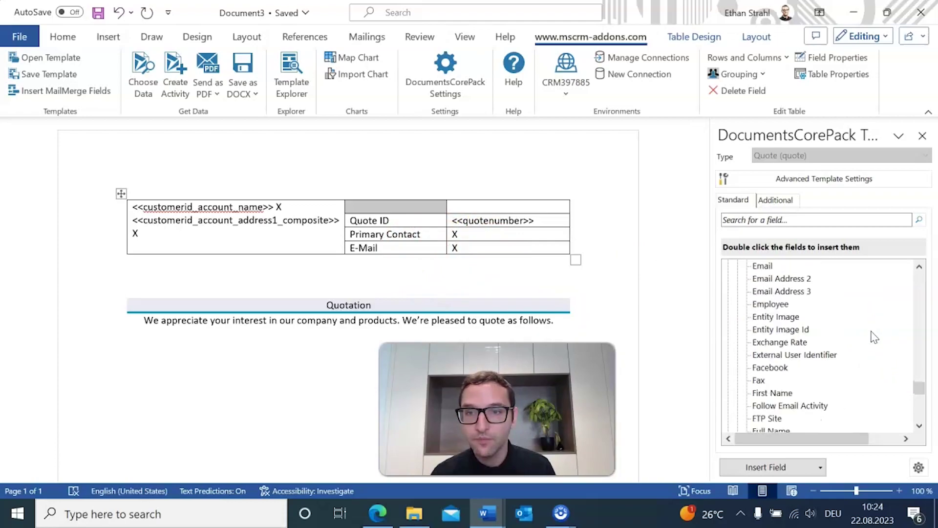
{"action": "scroll", "coordinate": [875, 337], "scroll_direction": "down", "scroll_amount": 2}
{"action": "left_click", "coordinate": [467, 238]}
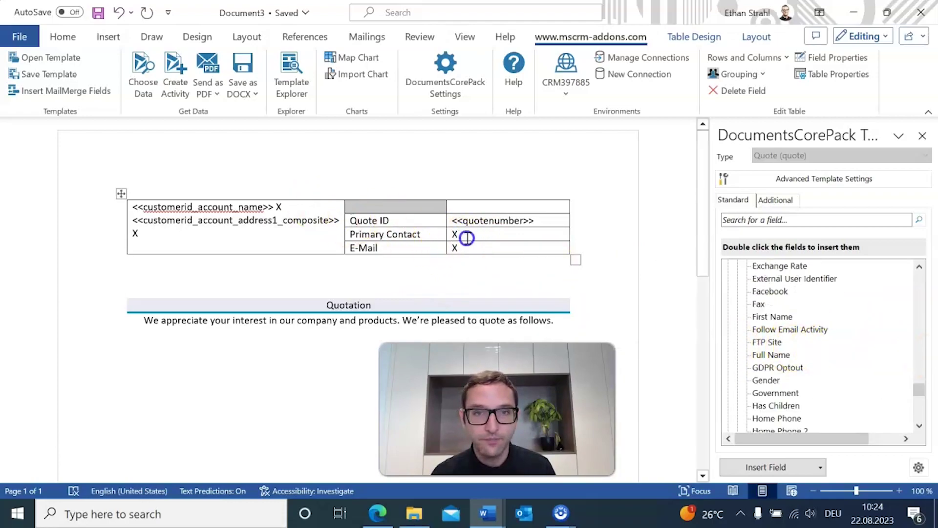
{"action": "key", "text": "BackSpace"}
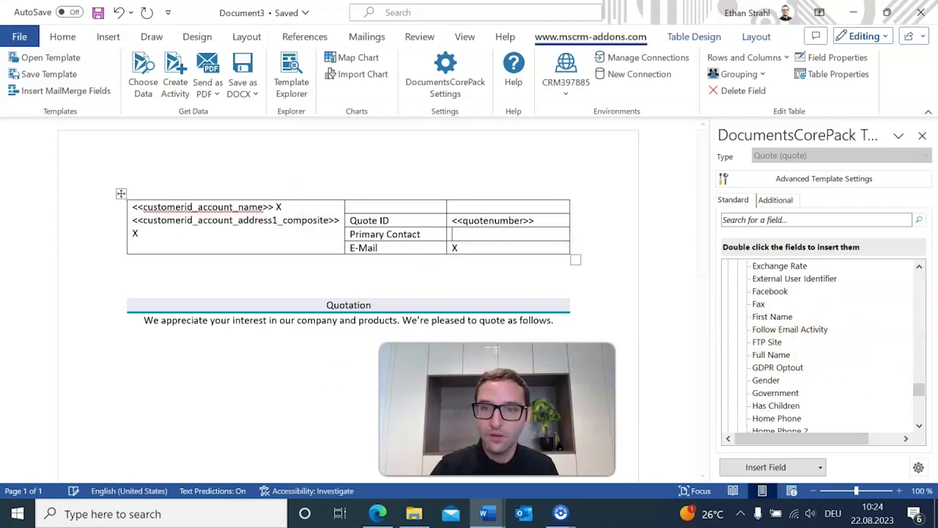
{"action": "left_click", "coordinate": [772, 356]}
{"action": "double_click", "coordinate": [771, 355]}
Step: Replace the X beside E-Mail with the Email field of the account's Primary Contact (Contact)
{"action": "scroll", "coordinate": [894, 308], "scroll_direction": "down", "scroll_amount": 4}
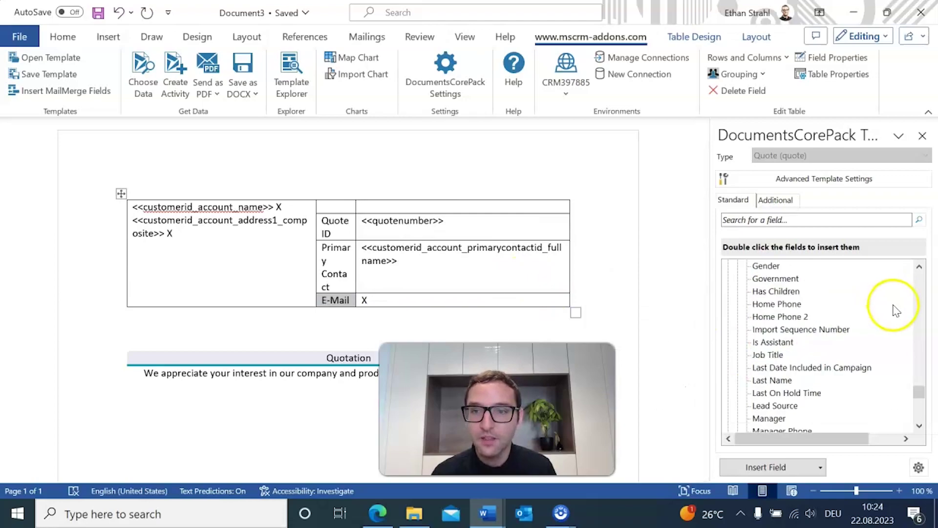
{"action": "scroll", "coordinate": [895, 308], "scroll_direction": "up", "scroll_amount": 8}
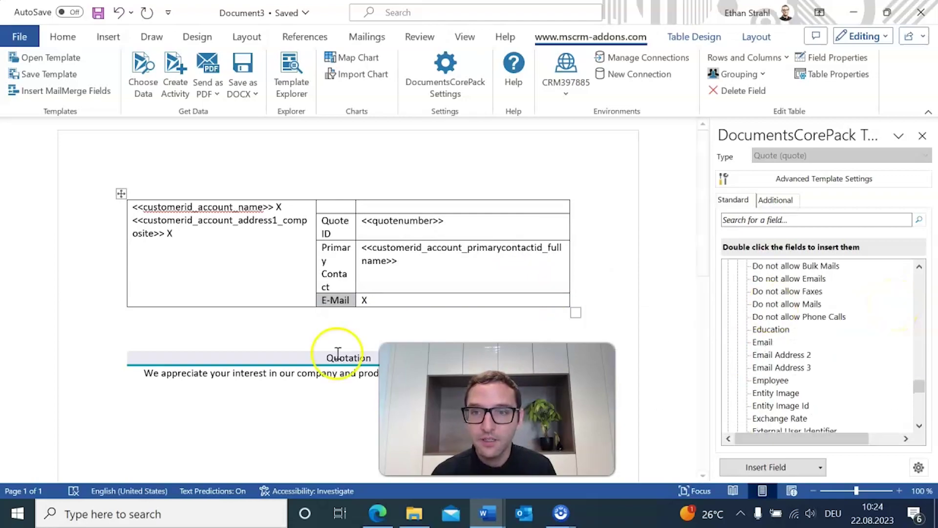
{"action": "left_click", "coordinate": [406, 299]}
{"action": "key", "text": "BackSpace"}
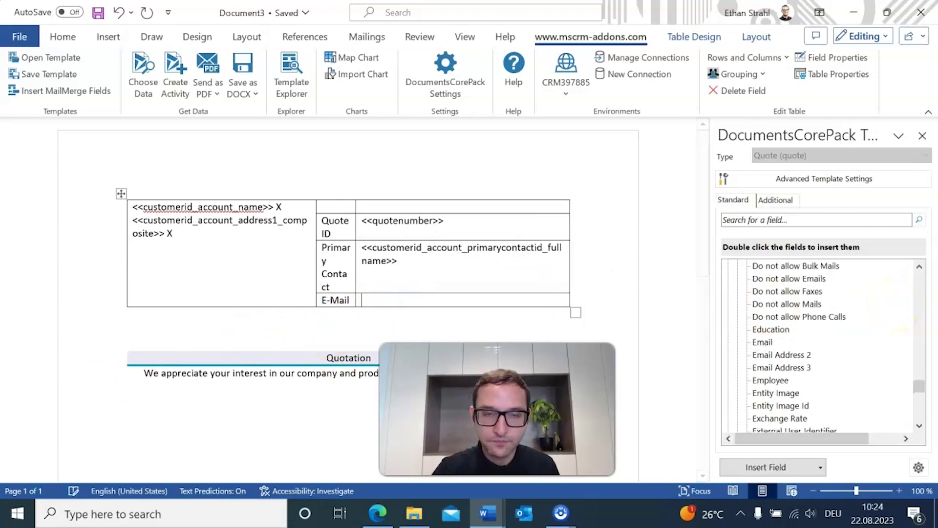
{"action": "double_click", "coordinate": [763, 342]}
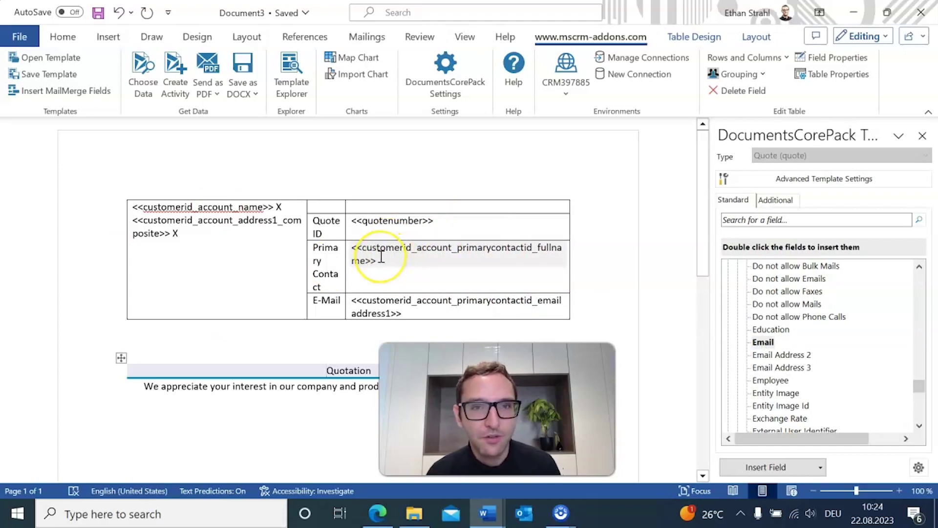
Step: Remove 'account_' from the displayed text of the merge field beside Primary Contact
{"action": "left_click", "coordinate": [454, 262]}
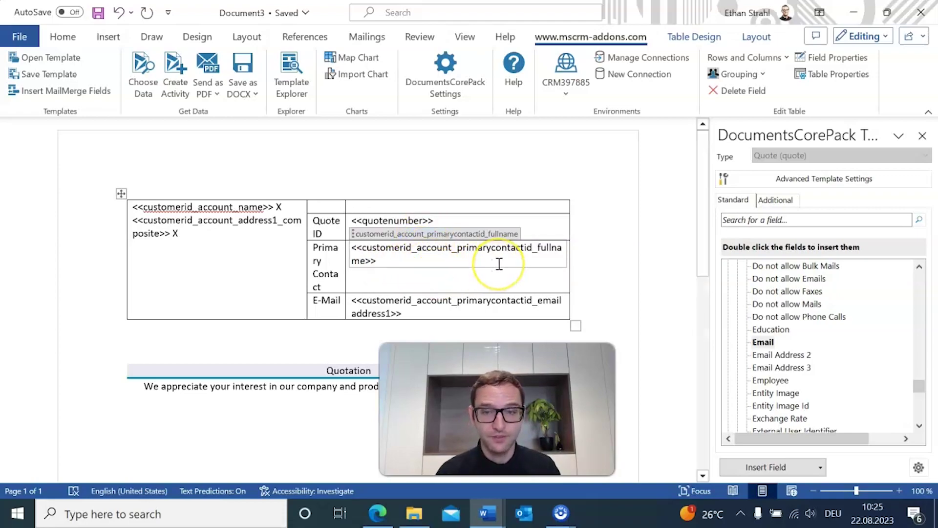
{"action": "key", "text": "BackSpace"}
{"action": "key", "text": "BackSpace"}
{"action": "key", "text": "BackSpace"}
{"action": "key", "text": "BackSpace"}
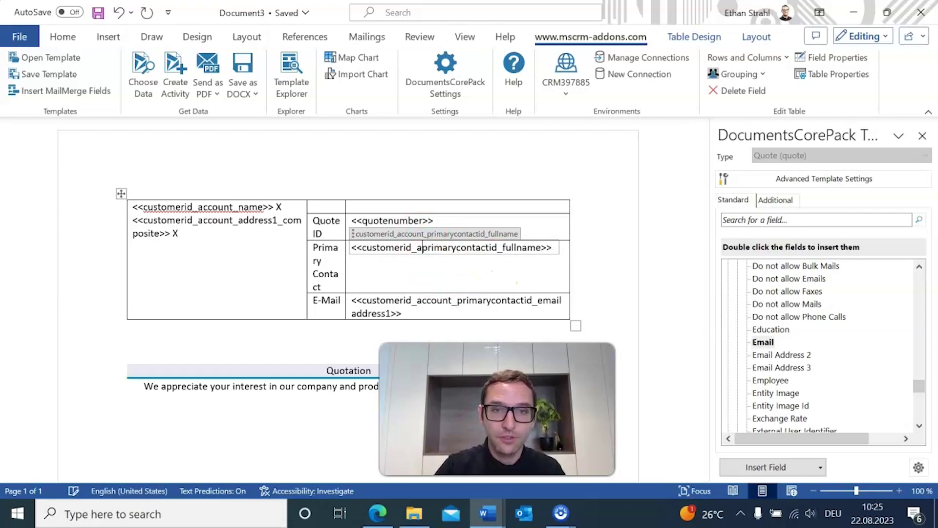
Step: Shorten the displayed text of the merge field beside E-Mail to 'customerid_primarycontactid_emailaddress1'
{"action": "left_click", "coordinate": [454, 301]}
{"action": "key", "text": "BackSpace"}
{"action": "key", "text": "BackSpace"}
{"action": "key", "text": "BackSpace"}
{"action": "key", "text": "BackSpace"}
{"action": "key", "text": "BackSpace"}
{"action": "key", "text": "BackSpace"}
{"action": "key", "text": "BackSpace"}
{"action": "key", "text": "BackSpace"}
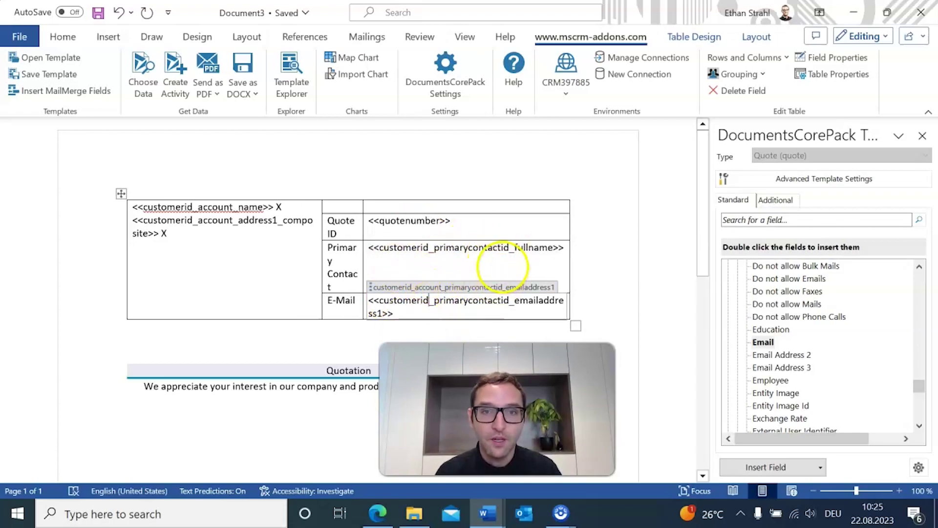
Step: Shorten the Primary Contact merge field's displayed text further to 'primarycontactid_fullname'
{"action": "left_click", "coordinate": [436, 249]}
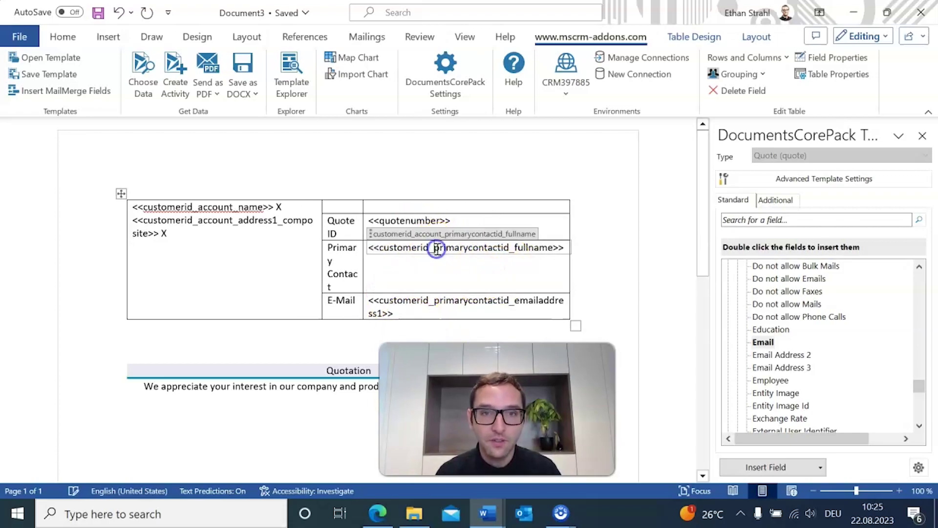
{"action": "key", "text": "BackSpace"}
{"action": "key", "text": "BackSpace"}
{"action": "key", "text": "BackSpace"}
{"action": "key", "text": "BackSpace"}
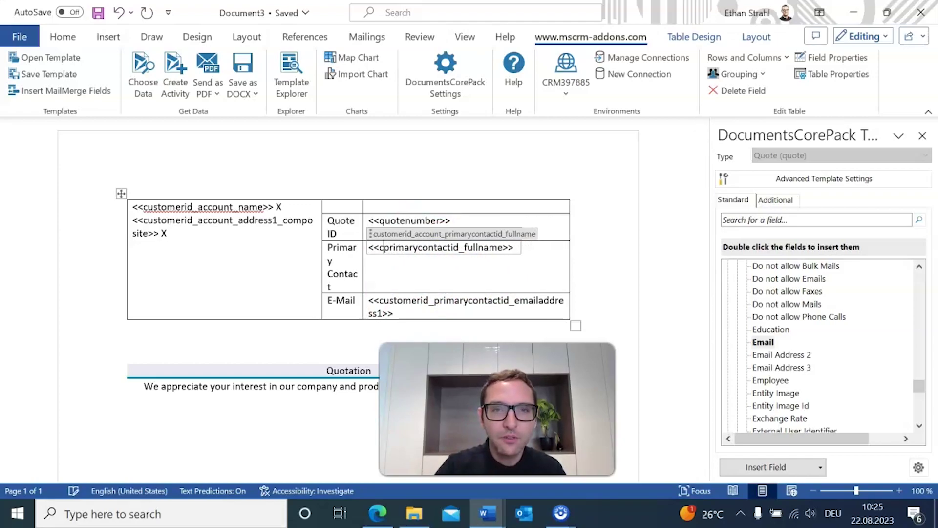
Step: Remove the 'customerid_' prefix from the displayed text of the E-Mail merge field, leaving 'primarycontactid_emailaddress1'
{"action": "left_click", "coordinate": [436, 303]}
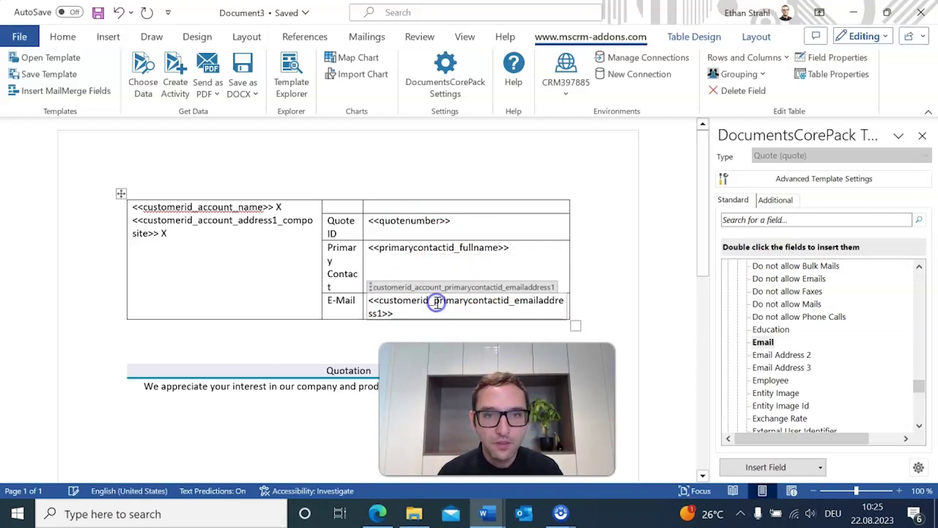
{"action": "key", "text": "BackSpace"}
{"action": "key", "text": "BackSpace"}
{"action": "key", "text": "BackSpace"}
{"action": "key", "text": "BackSpace"}
{"action": "key", "text": "BackSpace"}
{"action": "key", "text": "BackSpace"}
{"action": "key", "text": "BackSpace"}
{"action": "key", "text": "BackSpace"}
{"action": "key", "text": "BackSpace"}
{"action": "key", "text": "BackSpace"}
{"action": "key", "text": "BackSpace"}
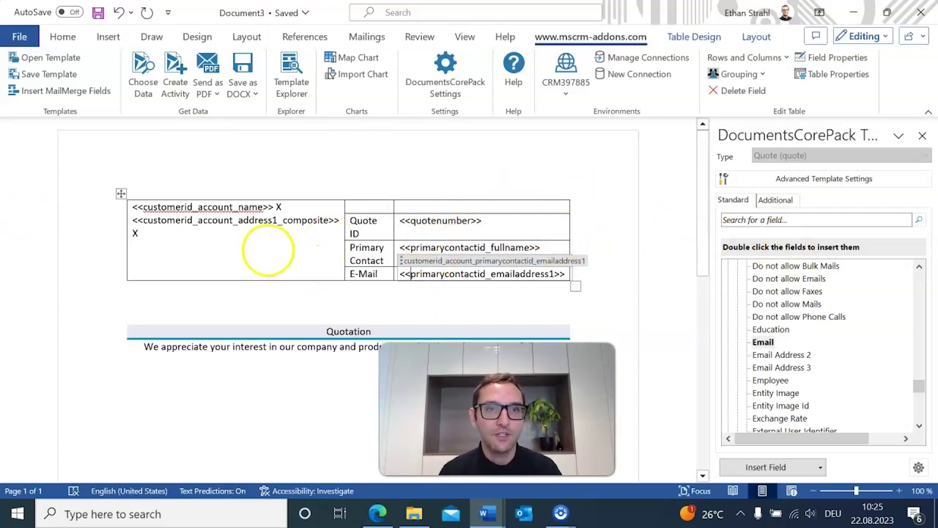
Step: Collapse the Potential Customer (Account) field group and its nested contact fields, and expand Potential Customer (Contact) instead
{"action": "scroll", "coordinate": [826, 329], "scroll_direction": "up", "scroll_amount": 5}
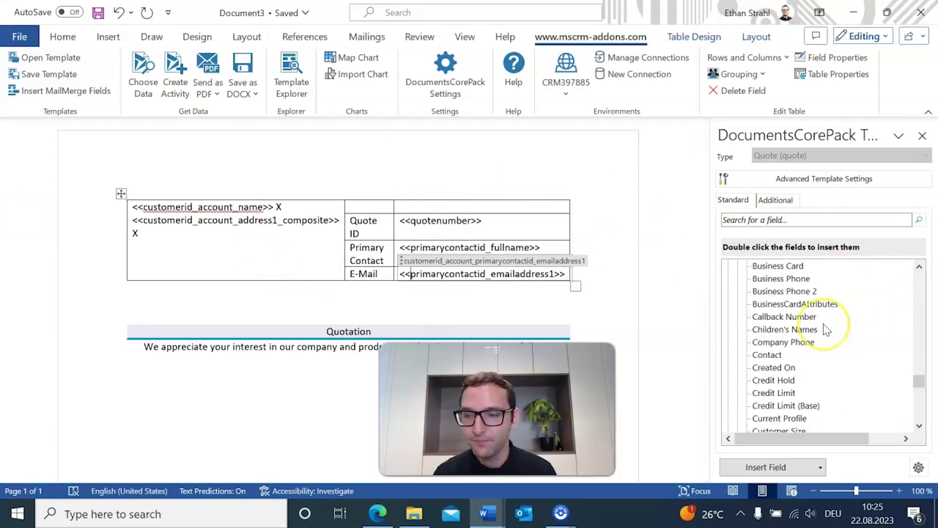
{"action": "scroll", "coordinate": [826, 329], "scroll_direction": "up", "scroll_amount": 10}
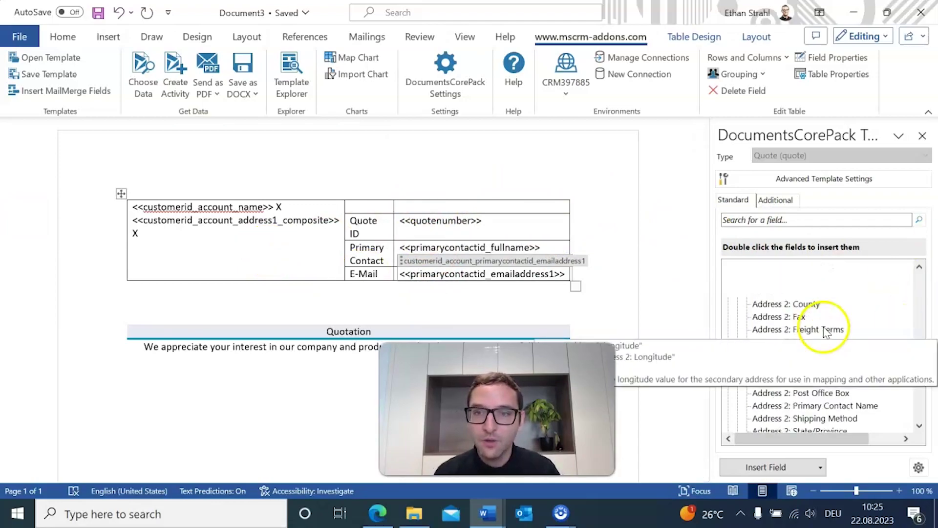
{"action": "scroll", "coordinate": [819, 323], "scroll_direction": "up", "scroll_amount": 4}
{"action": "scroll", "coordinate": [733, 391], "scroll_direction": "down", "scroll_amount": 3}
{"action": "left_click", "coordinate": [738, 355]}
{"action": "scroll", "coordinate": [827, 336], "scroll_direction": "up", "scroll_amount": 20}
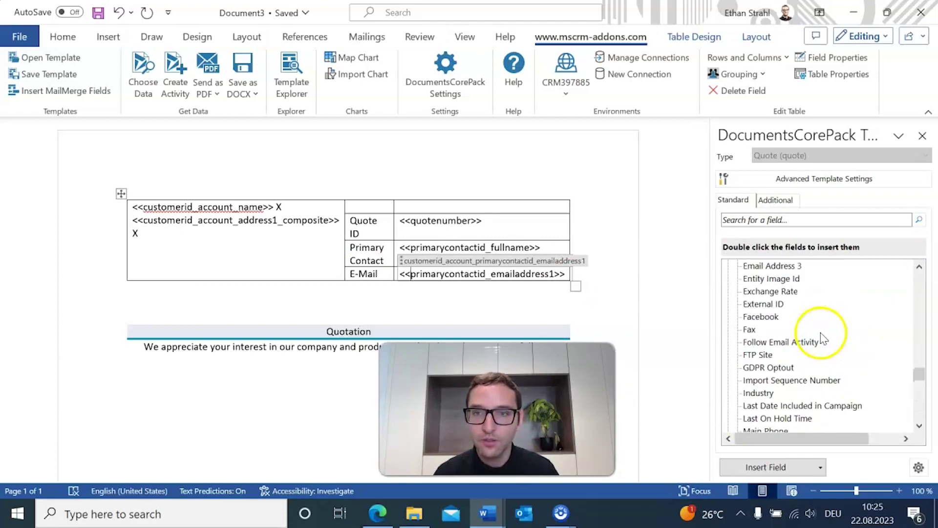
{"action": "scroll", "coordinate": [823, 337], "scroll_direction": "up", "scroll_amount": 18}
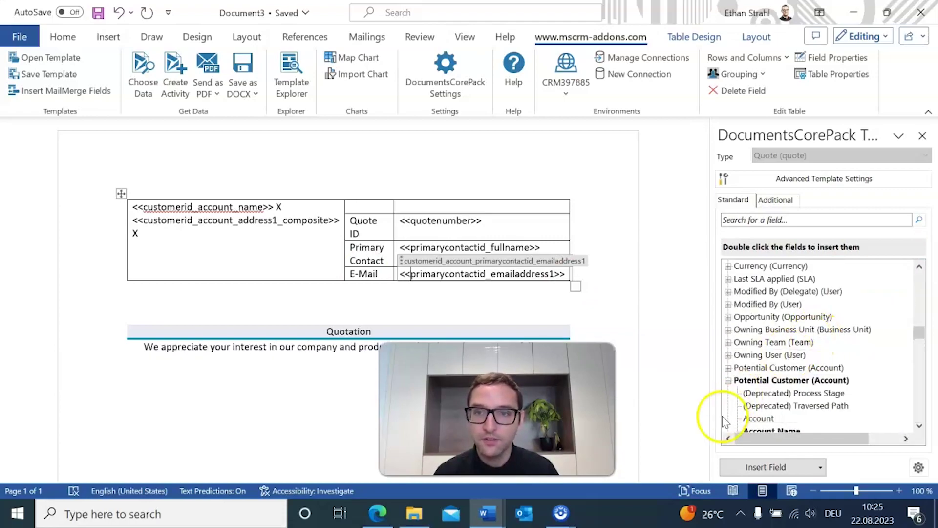
{"action": "left_click", "coordinate": [728, 381]}
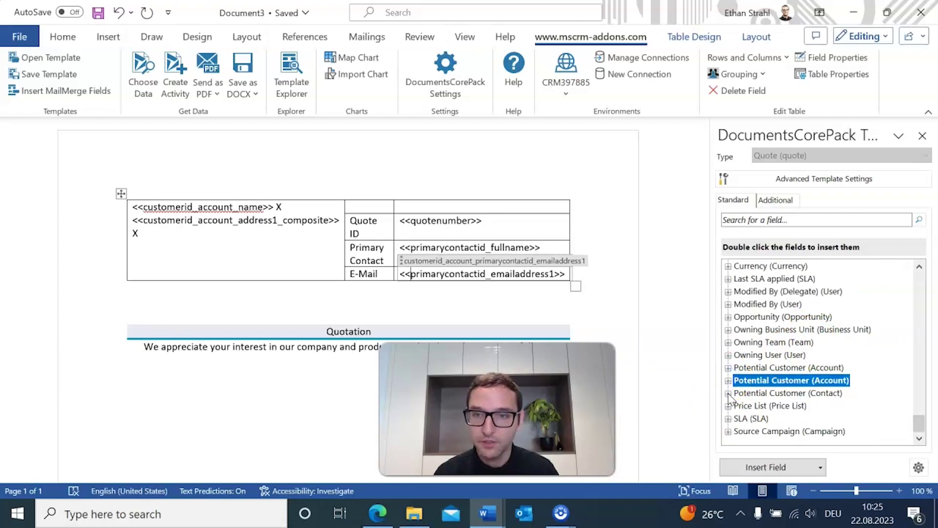
{"action": "left_click", "coordinate": [728, 393]}
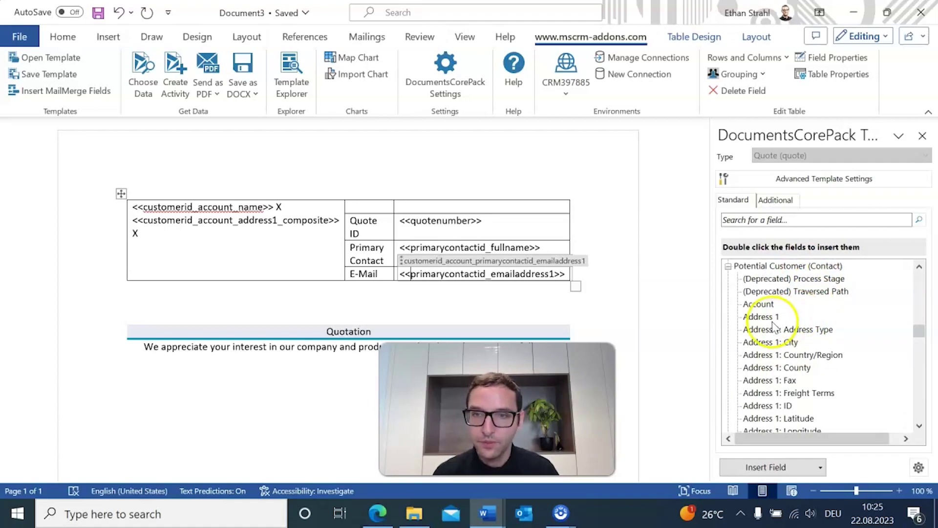
Step: Replace the X placeholder below the account address with the Potential Customer (Contact) Address 1 merge field
{"action": "left_click", "coordinate": [187, 243]}
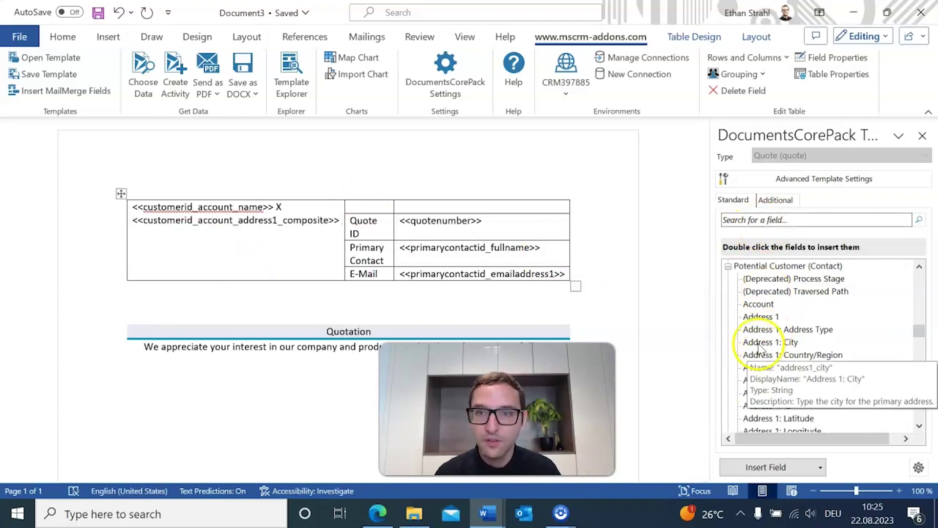
{"action": "double_click", "coordinate": [759, 316]}
{"action": "left_click", "coordinate": [337, 275]}
Step: Replace the X after the account name with the Potential Customer (Contact) Full Name merge field on its own line
{"action": "left_click", "coordinate": [308, 206]}
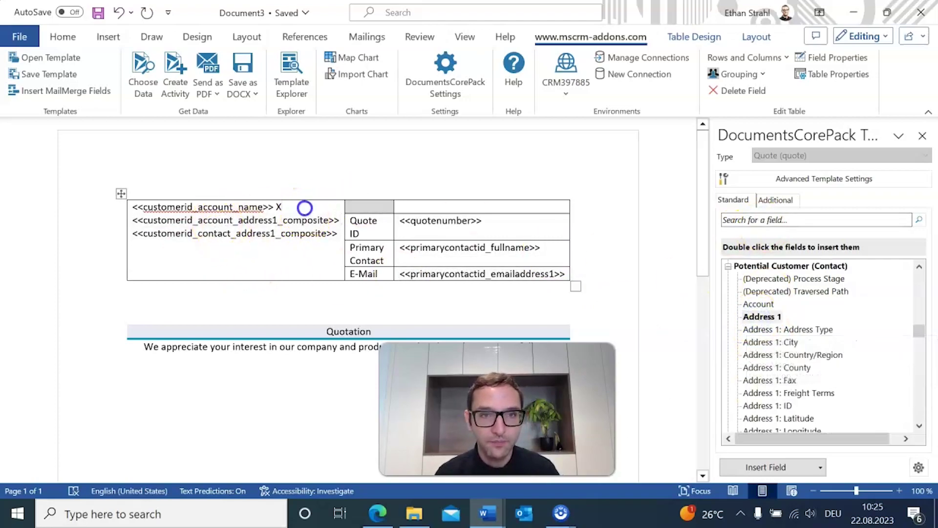
{"action": "scroll", "coordinate": [852, 326], "scroll_direction": "down", "scroll_amount": 6}
{"action": "scroll", "coordinate": [851, 327], "scroll_direction": "down", "scroll_amount": 6}
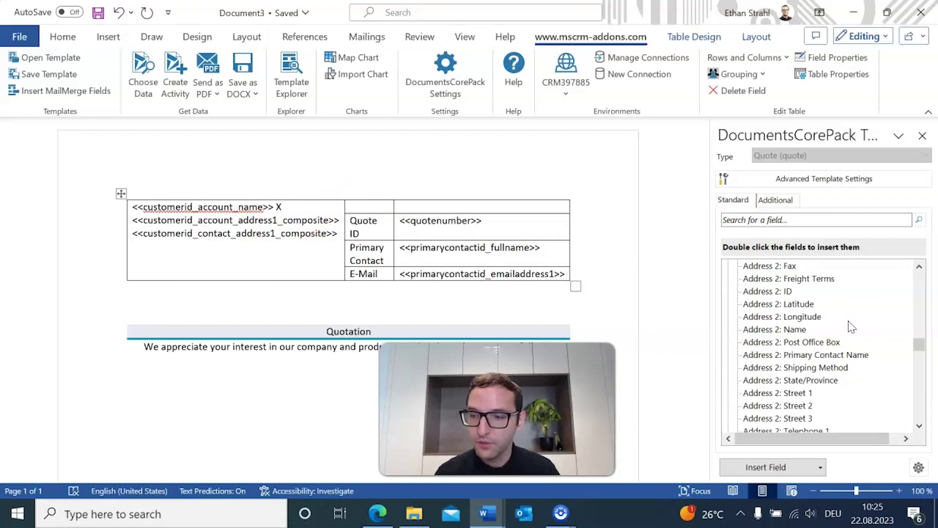
{"action": "scroll", "coordinate": [852, 326], "scroll_direction": "down", "scroll_amount": 20}
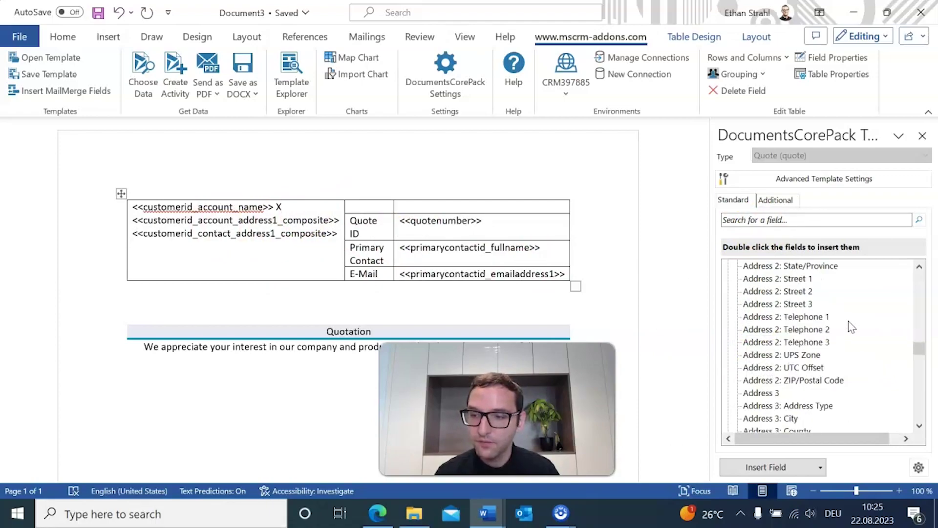
{"action": "scroll", "coordinate": [851, 326], "scroll_direction": "down", "scroll_amount": 4}
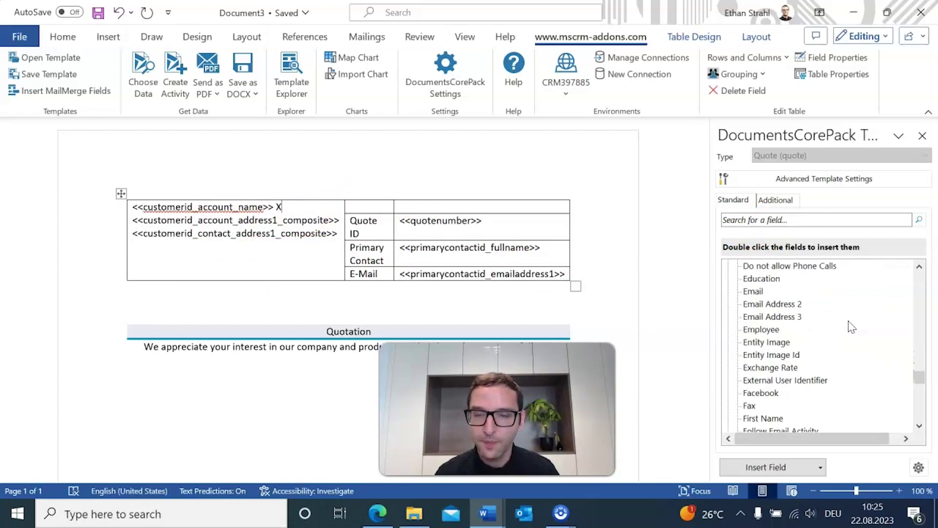
{"action": "left_click", "coordinate": [258, 210]}
{"action": "key", "text": "BackSpace"}
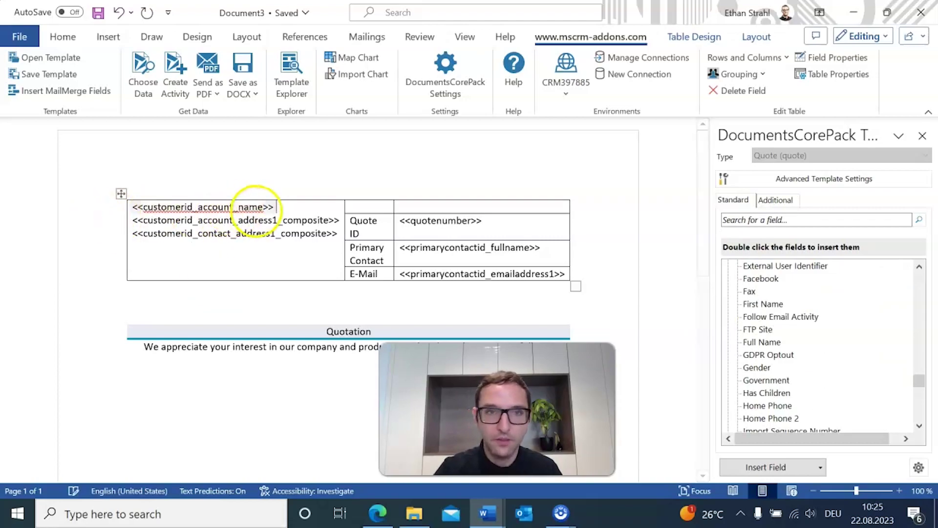
{"action": "double_click", "coordinate": [757, 343]}
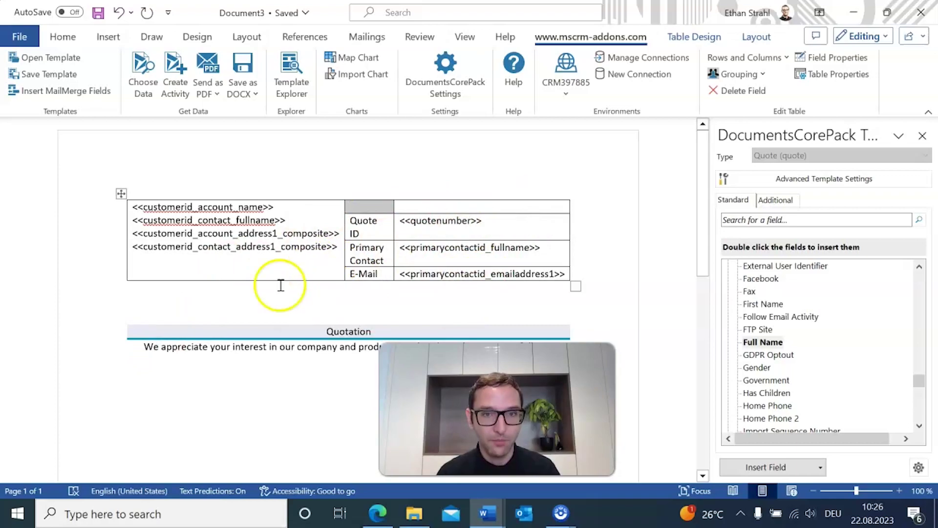
Step: Start adding a relationship for the blank area below the quotation's introductory sentence, with the whole configuration dialog in view
{"action": "scroll", "coordinate": [331, 293], "scroll_direction": "down", "scroll_amount": 3}
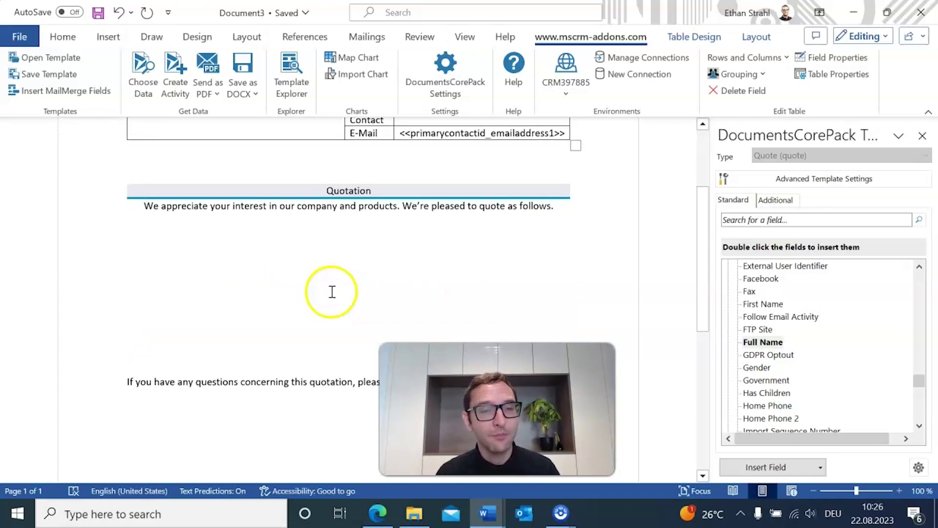
{"action": "left_click", "coordinate": [291, 264]}
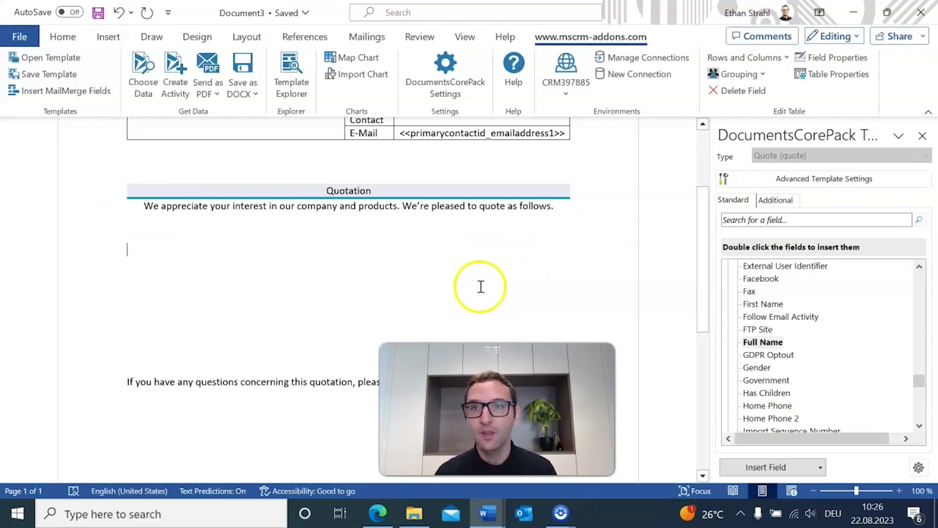
{"action": "left_click", "coordinate": [774, 201]}
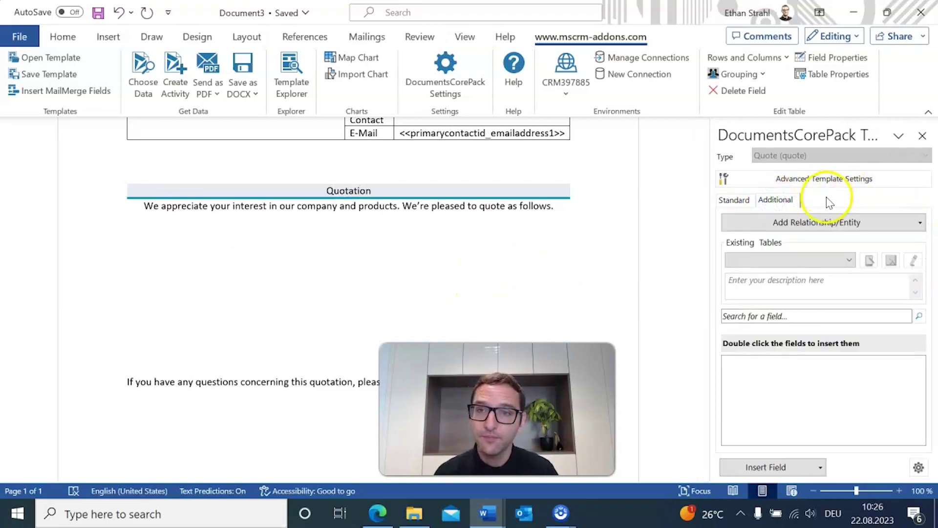
{"action": "left_click", "coordinate": [812, 225]}
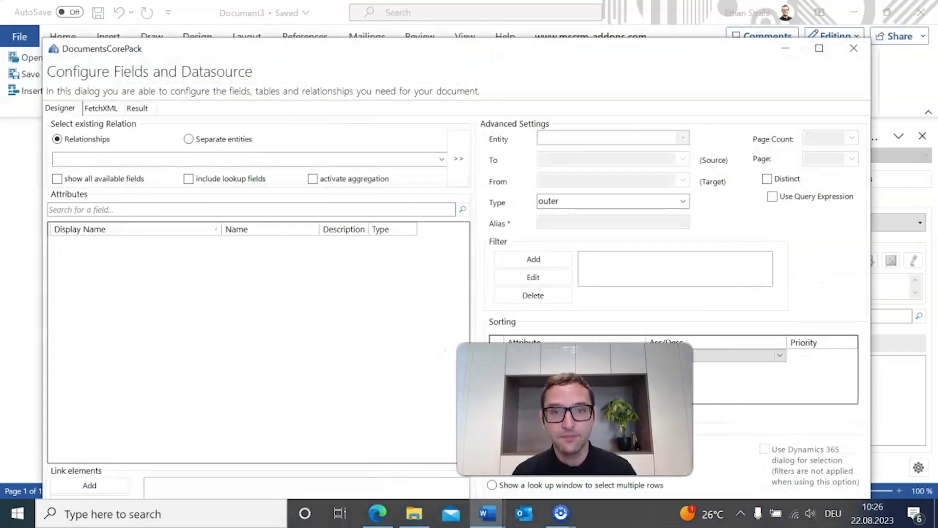
{"action": "left_click_drag", "start_coordinate": [362, 52], "coordinate": [333, 15]}
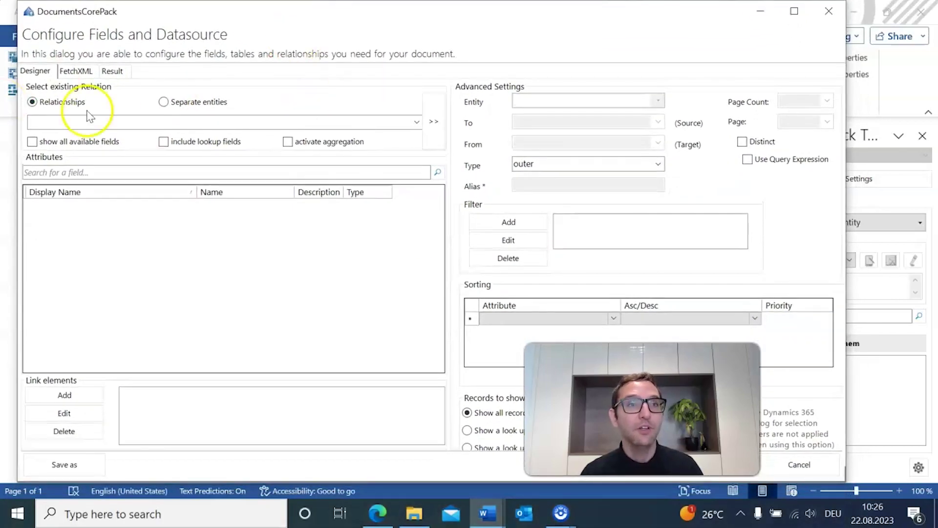
Step: Choose the Quote -> Quote Line [quoteid] relationship and include its Amount, Description, Price Per Unit and Quantity attributes
{"action": "left_click", "coordinate": [132, 128]}
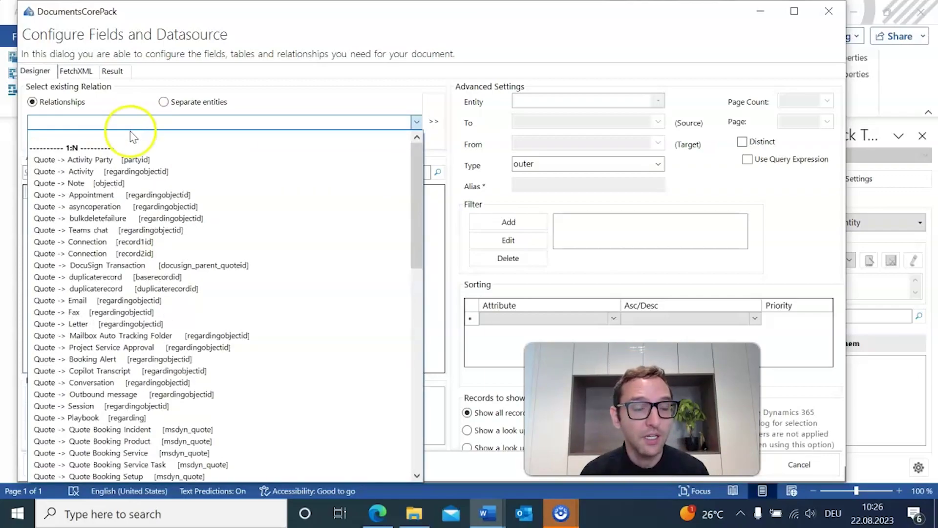
{"action": "scroll", "coordinate": [199, 236], "scroll_direction": "down", "scroll_amount": 1}
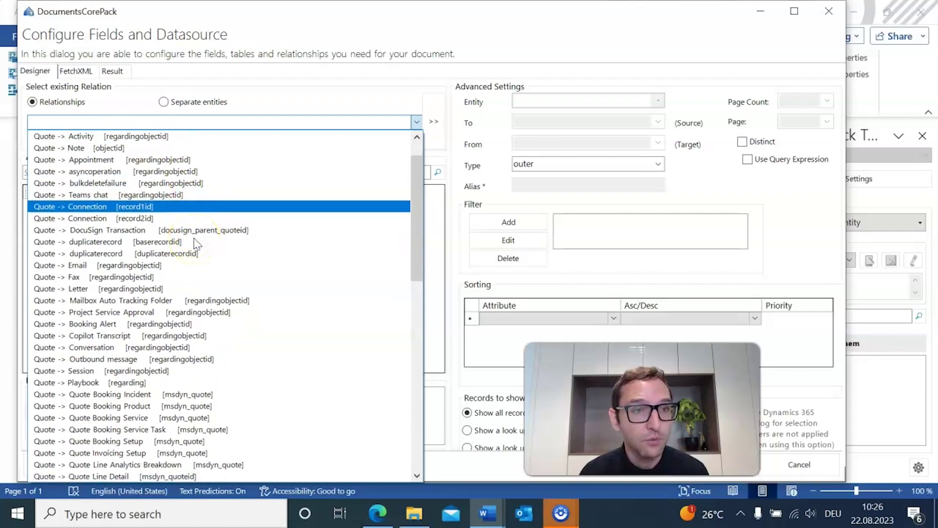
{"action": "scroll", "coordinate": [196, 242], "scroll_direction": "down", "scroll_amount": 3}
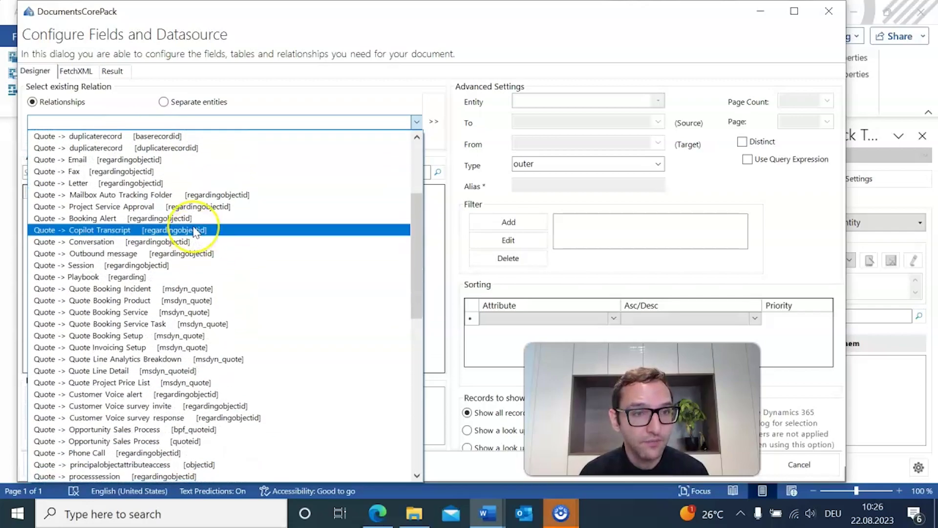
{"action": "scroll", "coordinate": [195, 231], "scroll_direction": "down", "scroll_amount": 2}
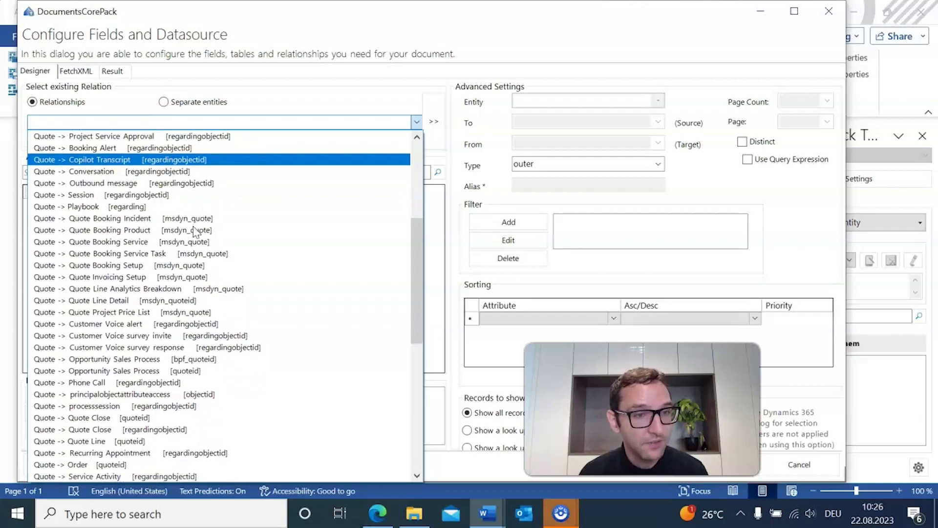
{"action": "scroll", "coordinate": [196, 230], "scroll_direction": "down", "scroll_amount": 1}
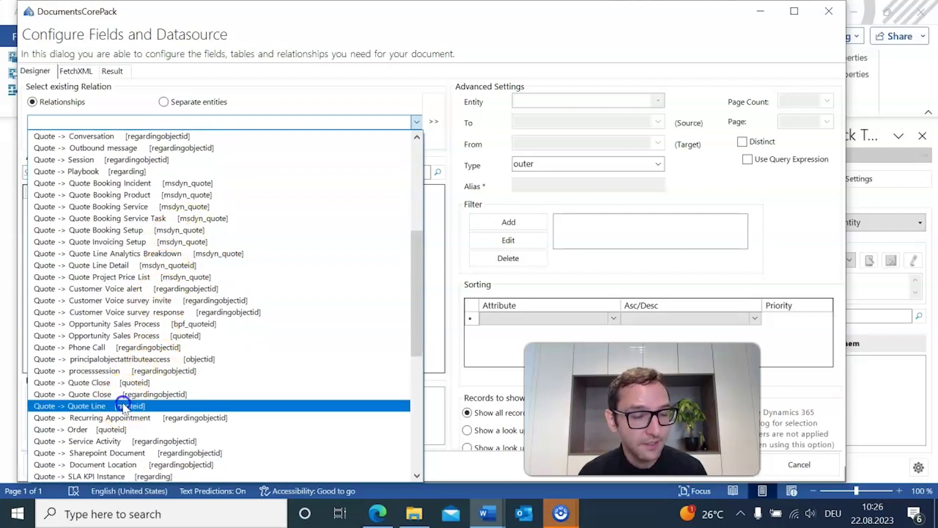
{"action": "left_click", "coordinate": [124, 407]}
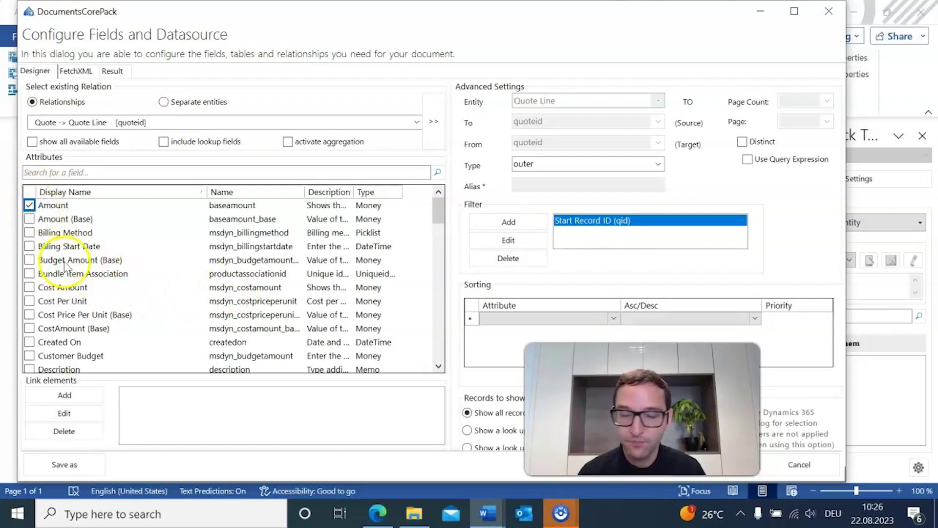
{"action": "scroll", "coordinate": [49, 261], "scroll_direction": "down", "scroll_amount": 1}
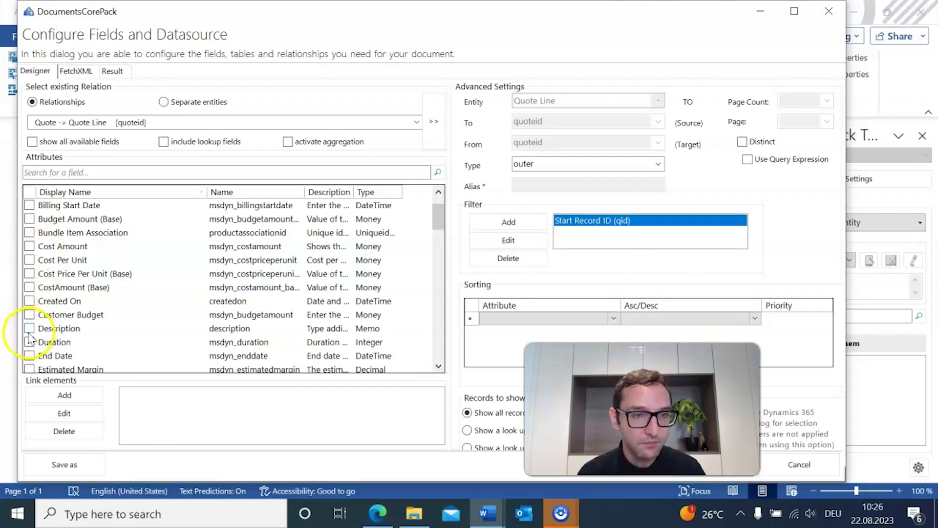
{"action": "scroll", "coordinate": [54, 301], "scroll_direction": "down", "scroll_amount": 12}
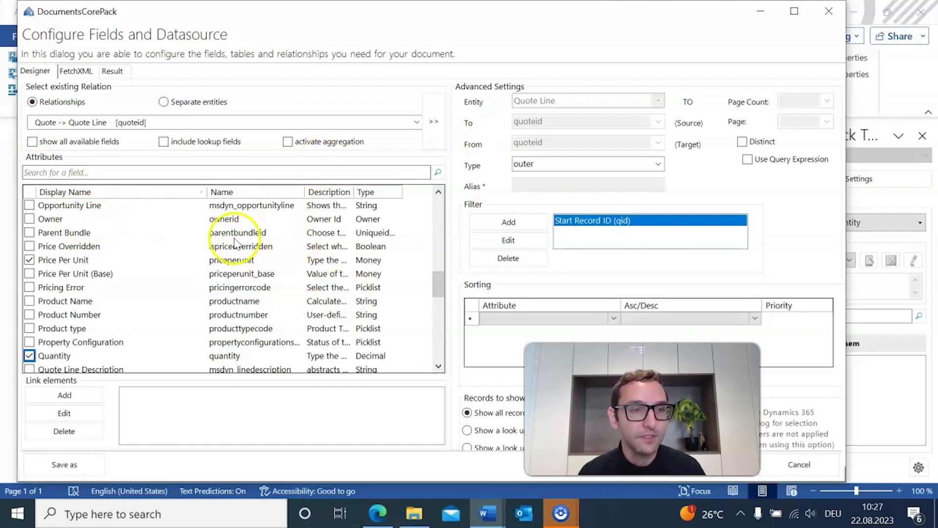
Step: Add a link element to the quote line using Product [productid] -> Quote Line [productid], including the product's Name attribute
{"action": "left_click", "coordinate": [72, 396]}
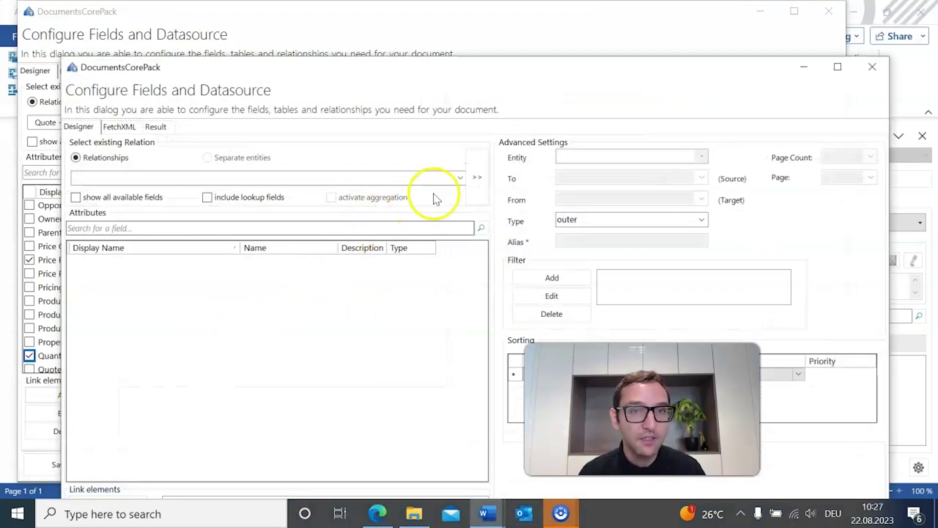
{"action": "left_click", "coordinate": [462, 180]}
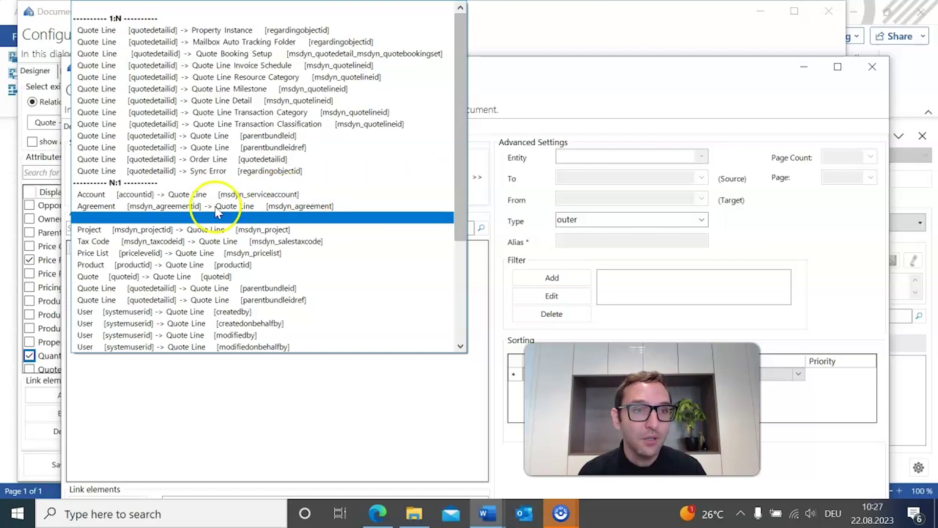
{"action": "left_click", "coordinate": [113, 265]}
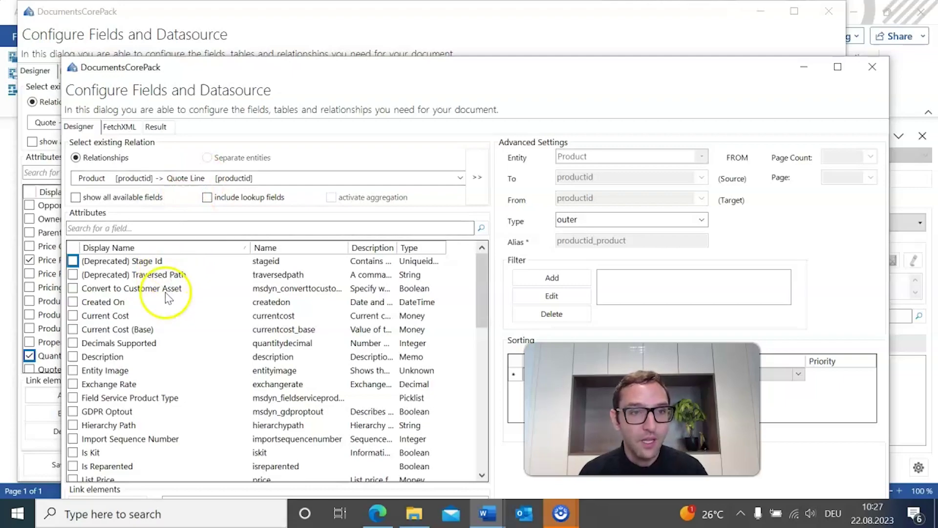
{"action": "scroll", "coordinate": [117, 329], "scroll_direction": "down", "scroll_amount": 4}
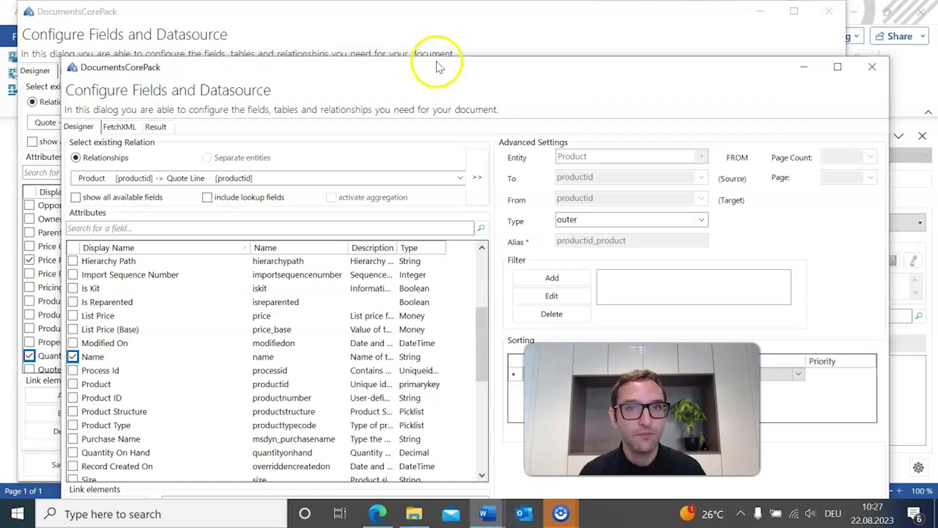
{"action": "left_click_drag", "start_coordinate": [435, 60], "coordinate": [366, 33]}
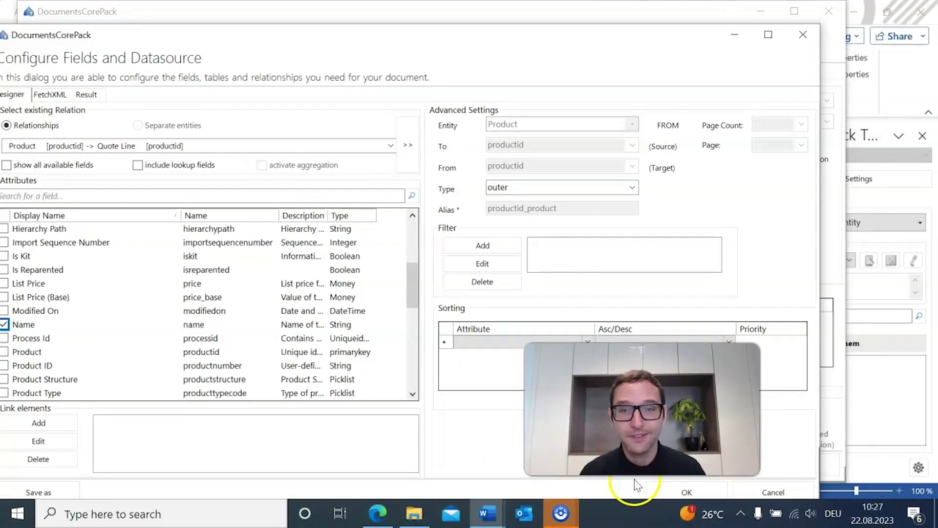
{"action": "left_click", "coordinate": [655, 494]}
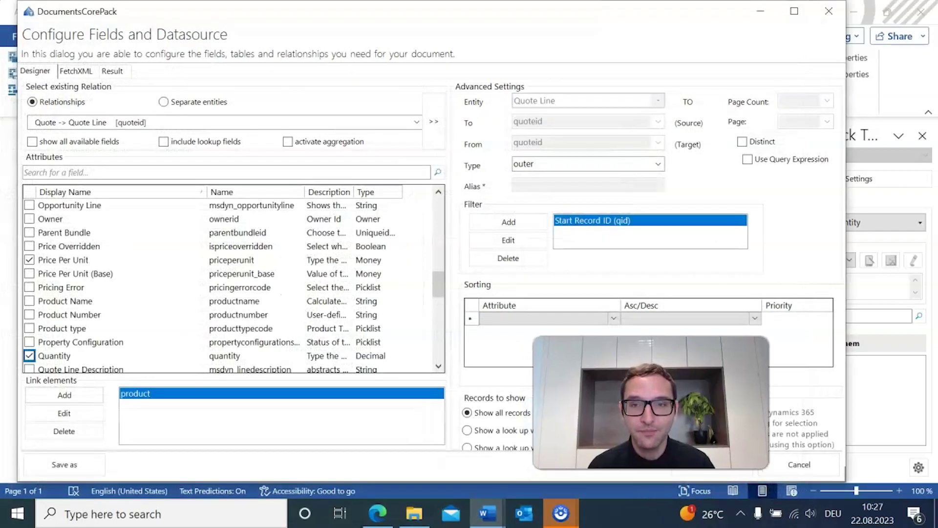
Step: Accept the Quote Line data source configuration and expand the Product group among its available fields
{"action": "left_click", "coordinate": [688, 466]}
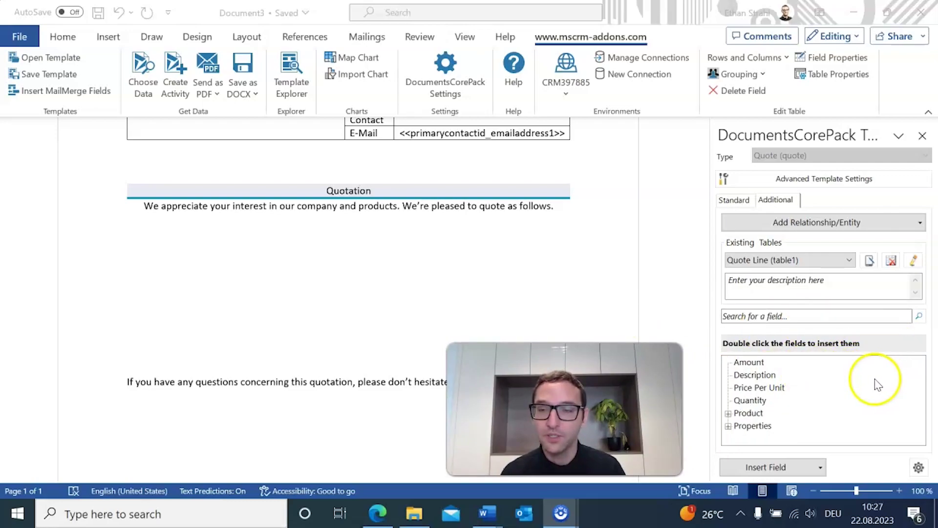
{"action": "left_click", "coordinate": [728, 414]}
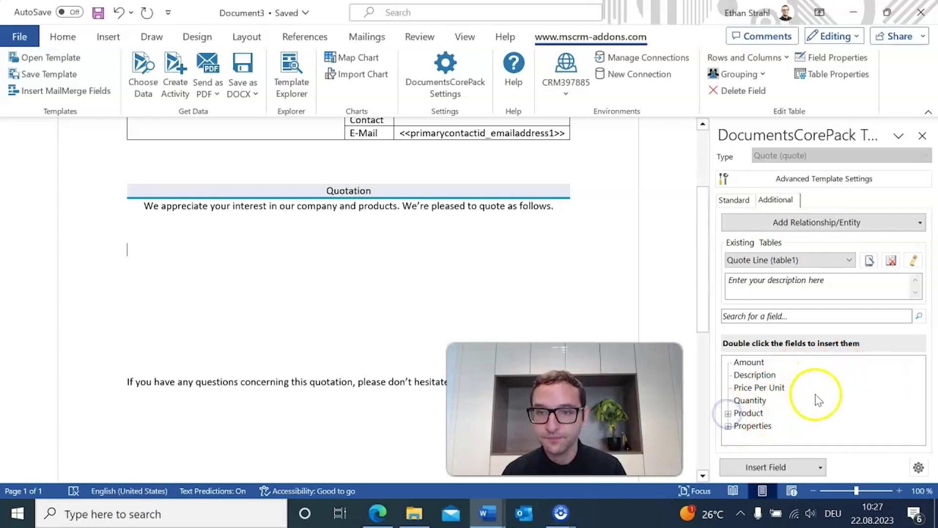
{"action": "left_click", "coordinate": [729, 415]}
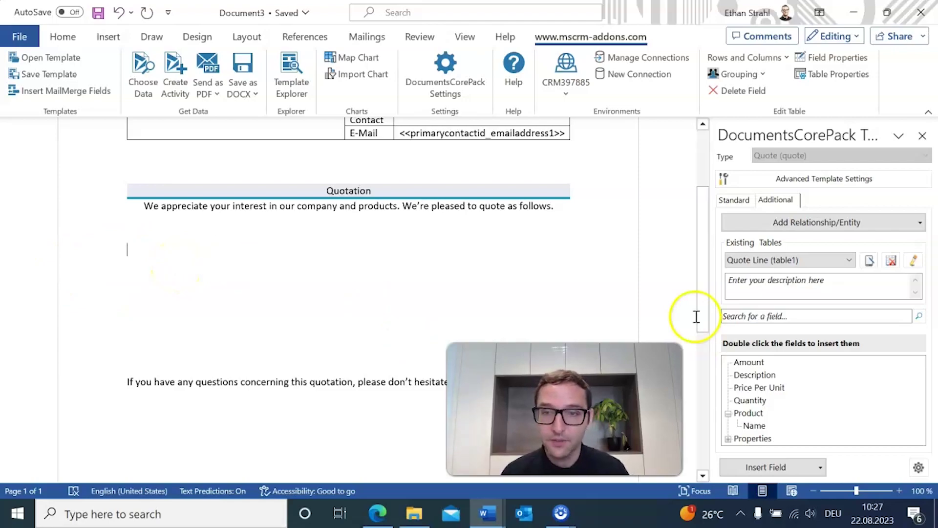
Step: Insert the product Name field as a new one-column table with a split header and a split footer
{"action": "double_click", "coordinate": [754, 426]}
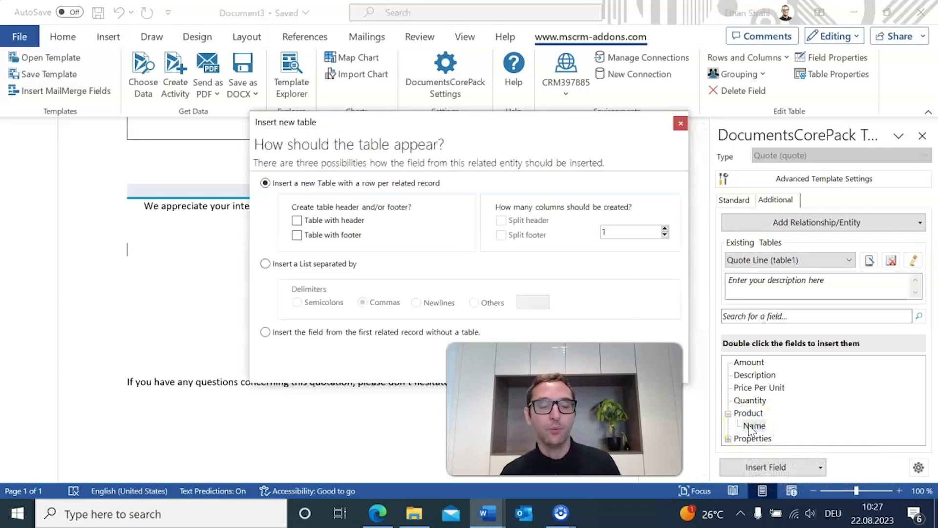
{"action": "left_click", "coordinate": [312, 221]}
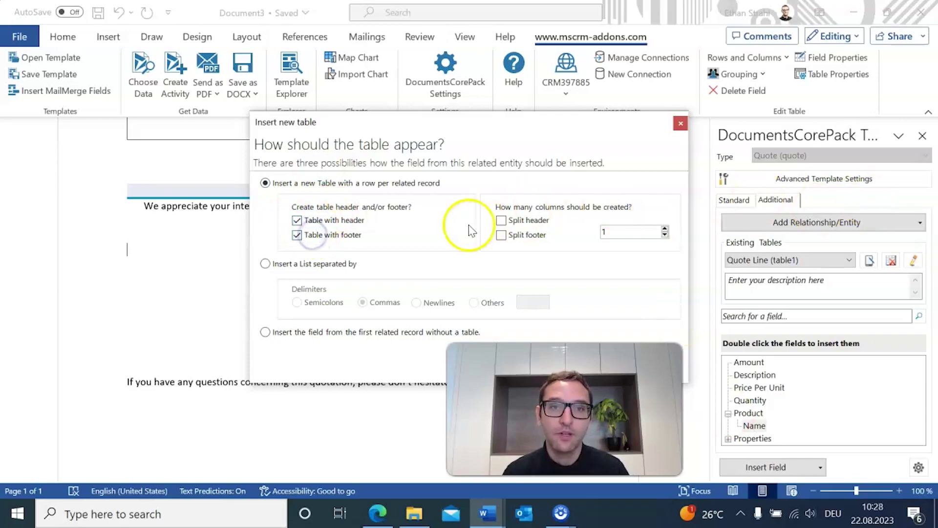
{"action": "left_click", "coordinate": [501, 221]}
{"action": "left_click", "coordinate": [502, 235]}
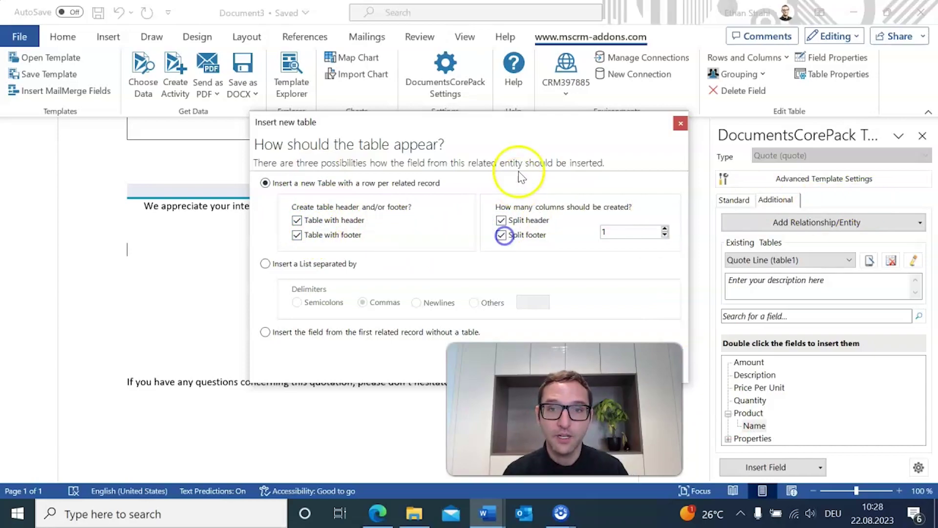
{"action": "left_click_drag", "start_coordinate": [505, 122], "coordinate": [461, 71]}
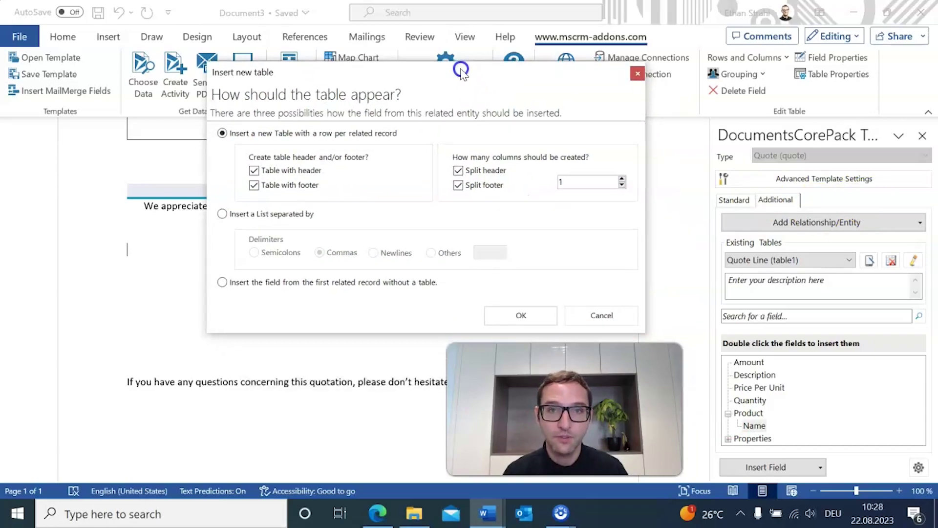
{"action": "left_click", "coordinate": [513, 318]}
Step: Delete the one-column product name table
{"action": "left_click", "coordinate": [340, 286]}
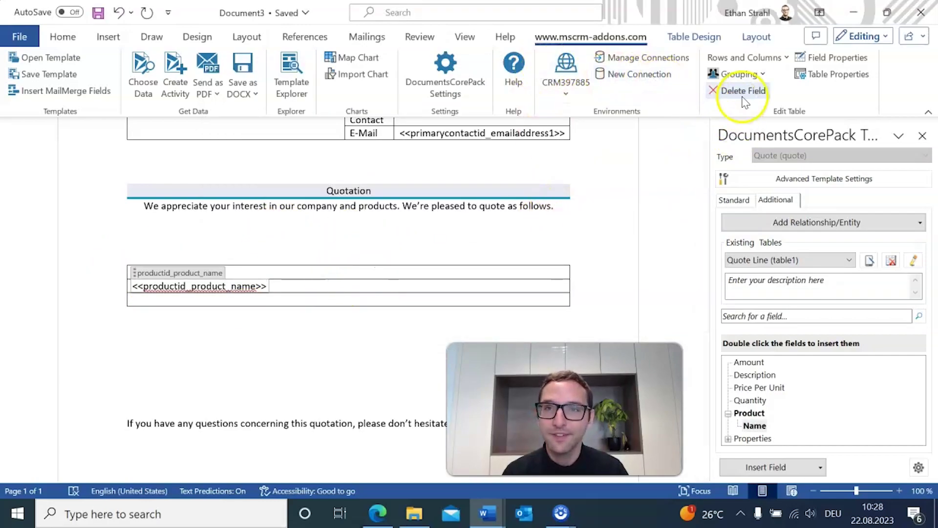
{"action": "left_click", "coordinate": [738, 75]}
{"action": "left_click", "coordinate": [741, 61]}
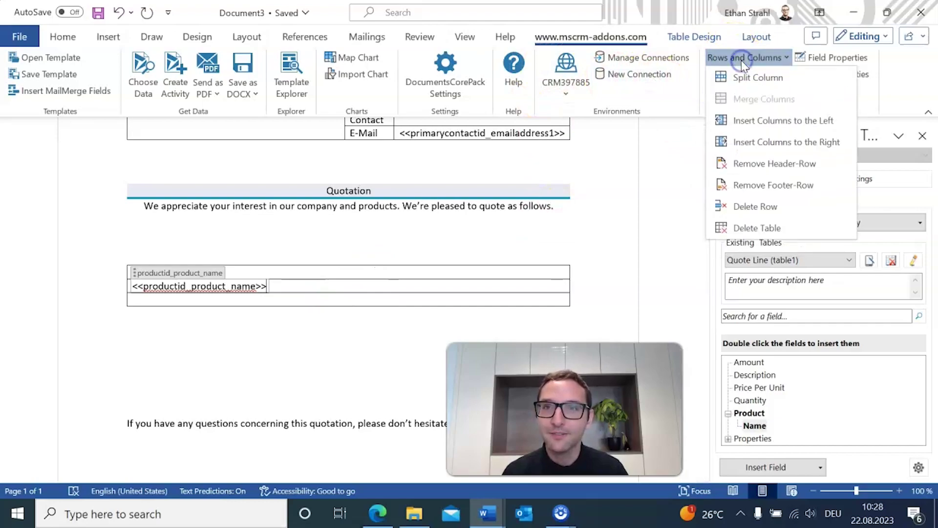
{"action": "left_click", "coordinate": [749, 225]}
Step: Insert the product Name field in the blank area as a new four-column table with split header and footer
{"action": "left_click", "coordinate": [476, 279]}
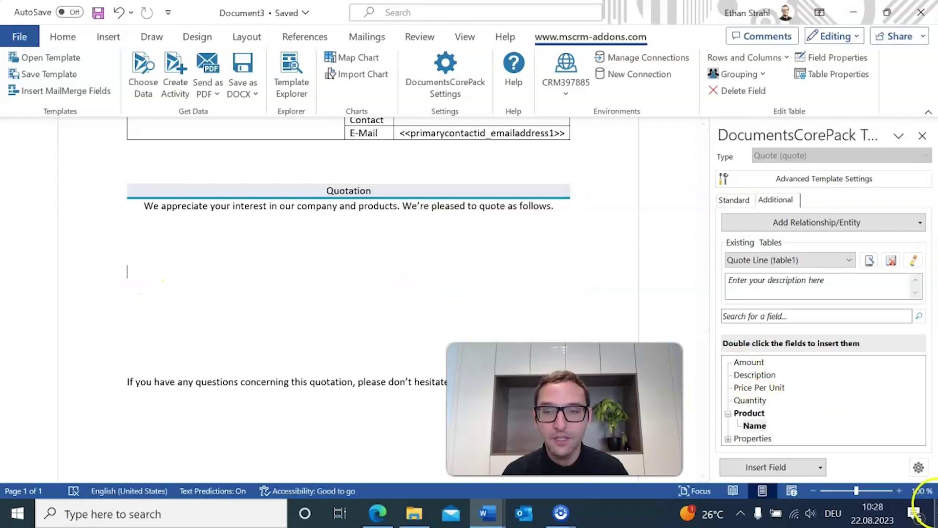
{"action": "double_click", "coordinate": [749, 425]}
{"action": "left_click", "coordinate": [666, 228]}
{"action": "left_click", "coordinate": [325, 220]}
{"action": "left_click", "coordinate": [331, 235]}
{"action": "left_click", "coordinate": [540, 220]}
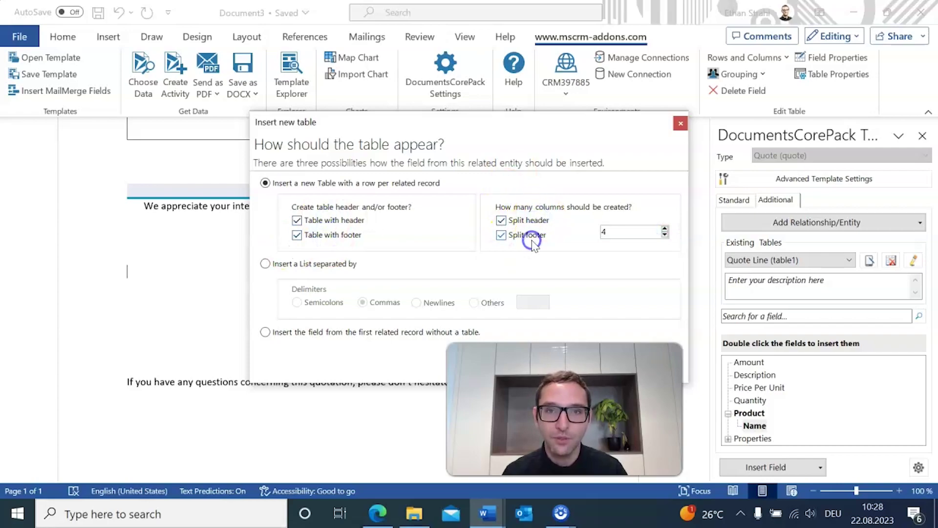
{"action": "left_click_drag", "start_coordinate": [515, 129], "coordinate": [486, 105]}
{"action": "left_click", "coordinate": [551, 337]}
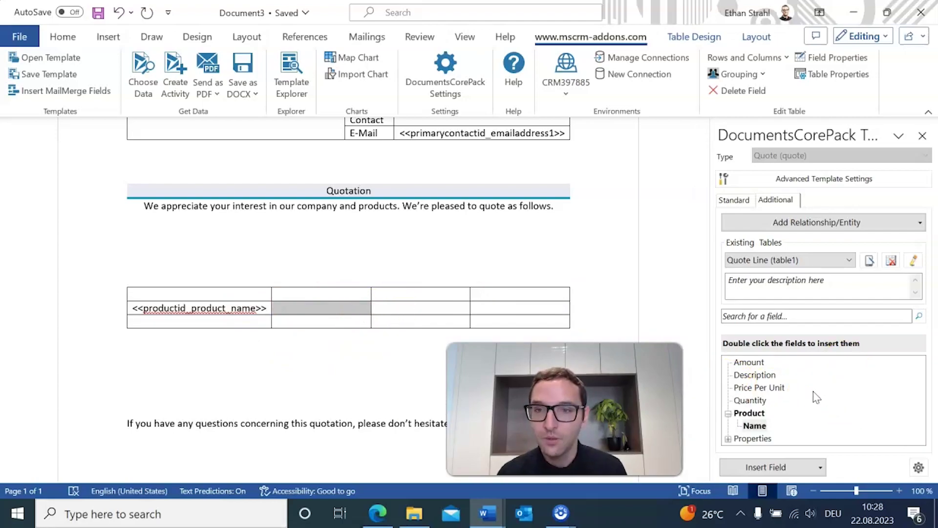
Step: Insert the Price Per Unit, Quantity and Amount fields into the remaining cells beside the product name
{"action": "double_click", "coordinate": [747, 389]}
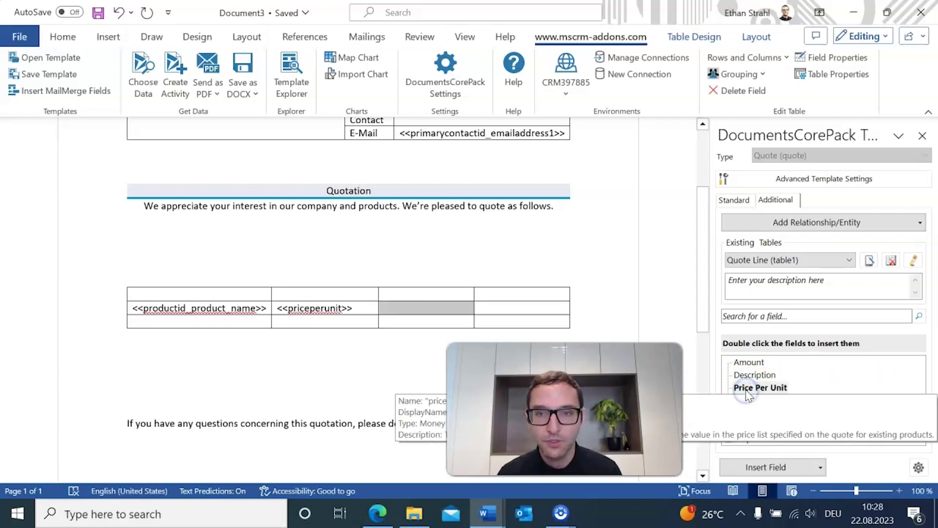
{"action": "double_click", "coordinate": [750, 402]}
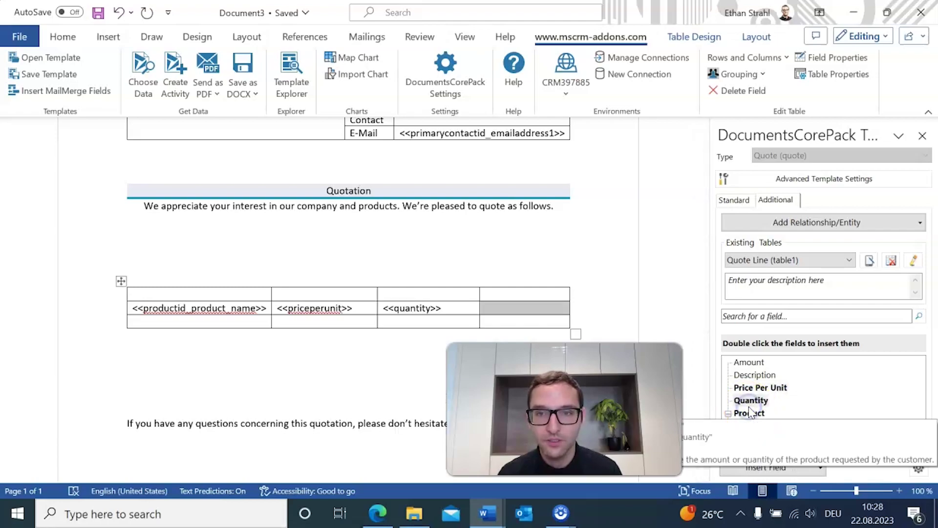
{"action": "double_click", "coordinate": [749, 364]}
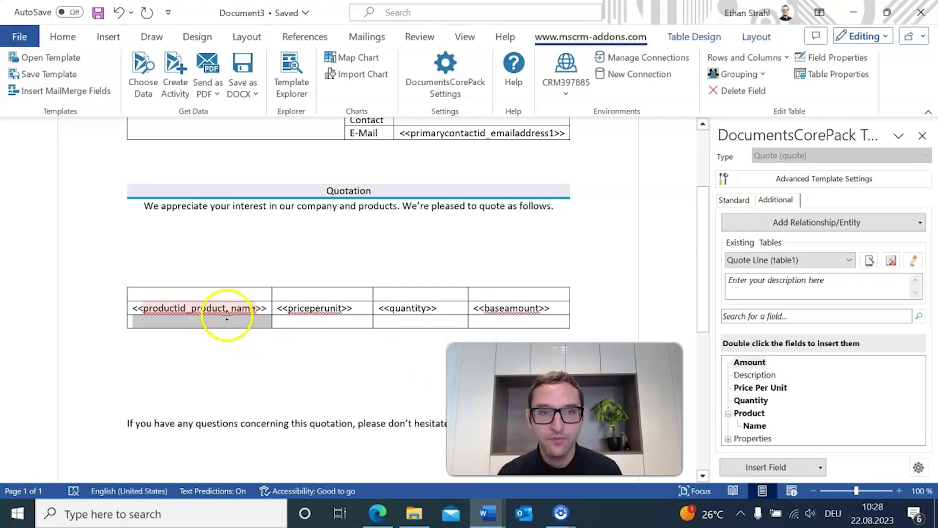
Step: Add the Description field on a new line below the product name in the same cell
{"action": "left_click", "coordinate": [247, 308]}
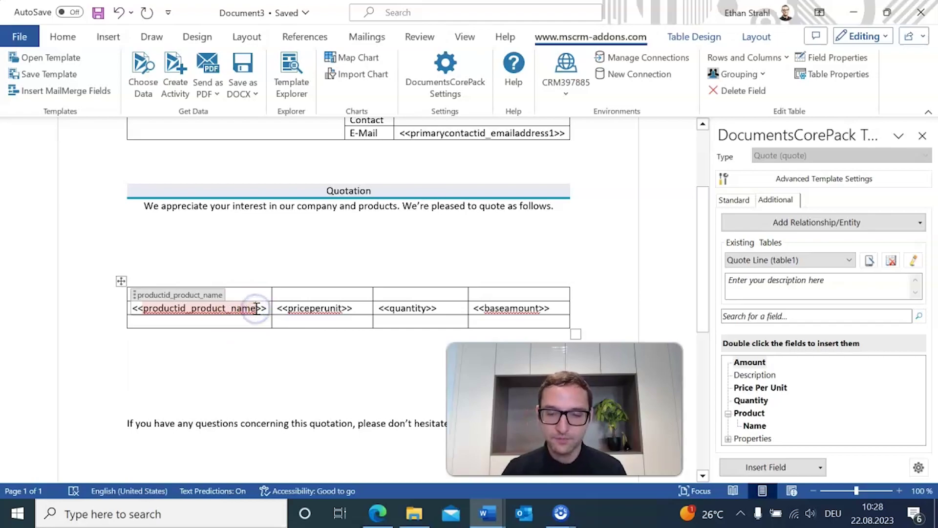
{"action": "key", "text": "End"}
{"action": "key", "text": "Return"}
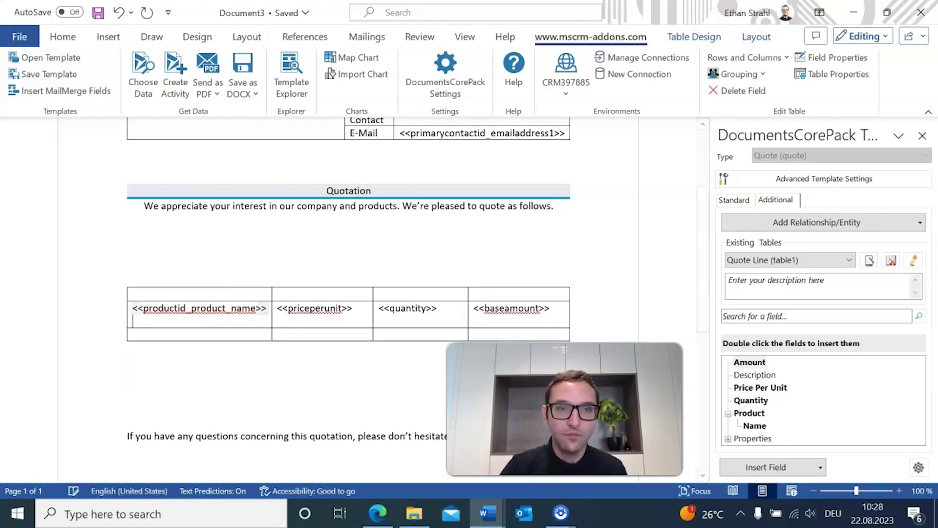
{"action": "double_click", "coordinate": [756, 375]}
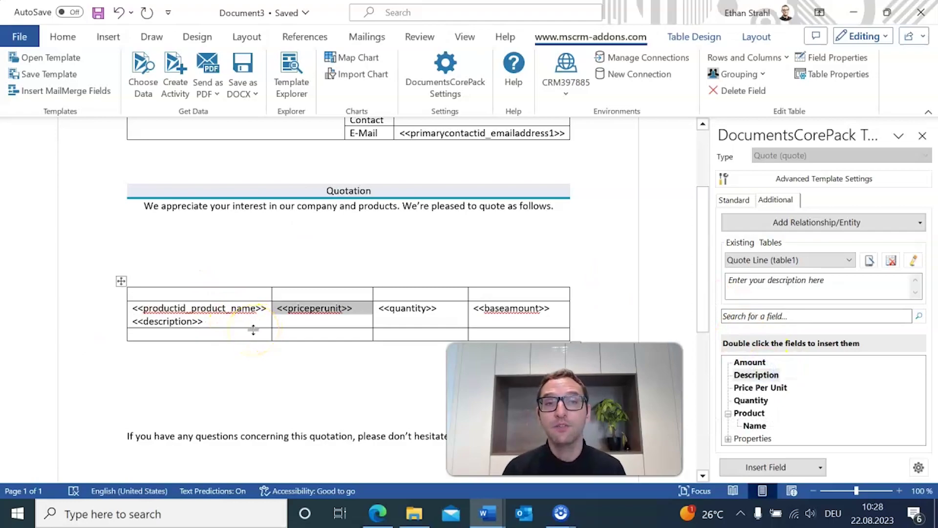
{"action": "left_click", "coordinate": [227, 317]}
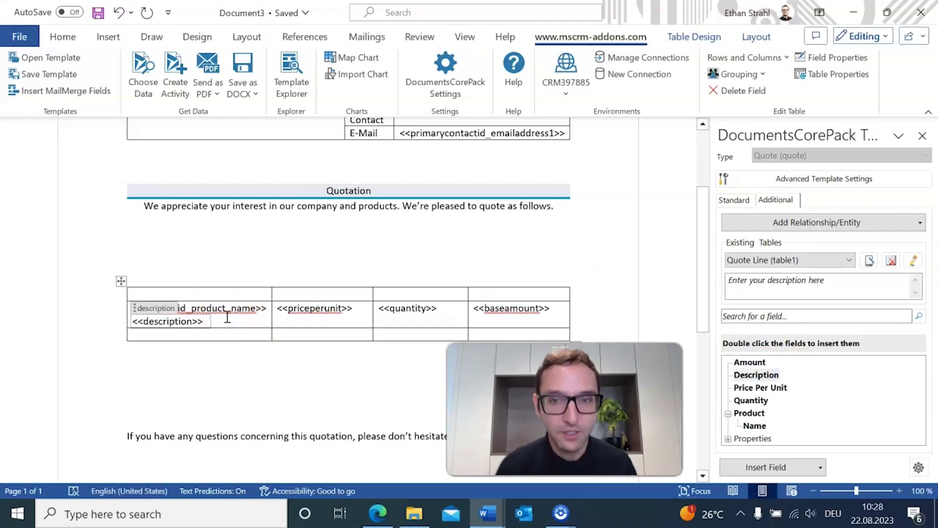
Step: Fill the table's header cells with the titles Name, PPU, QTY and Amount
{"action": "left_click", "coordinate": [218, 297]}
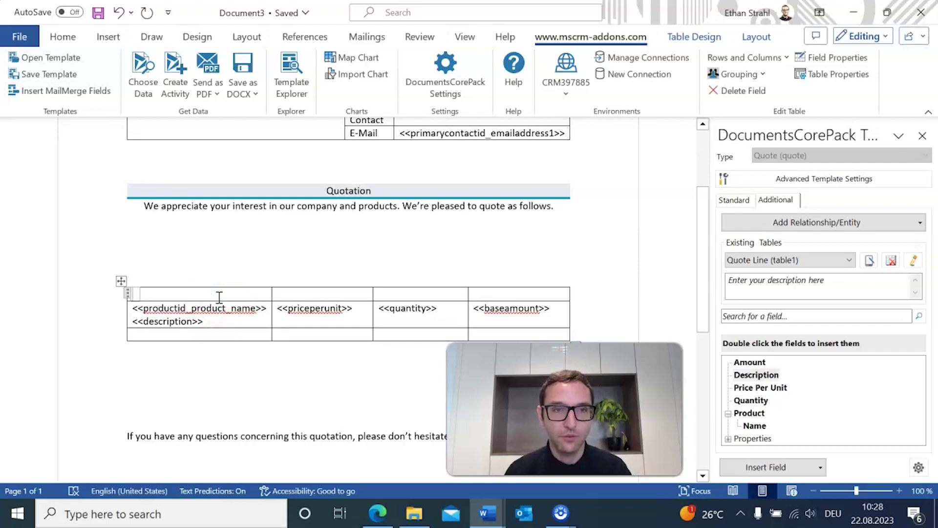
{"action": "type", "text": "Name"}
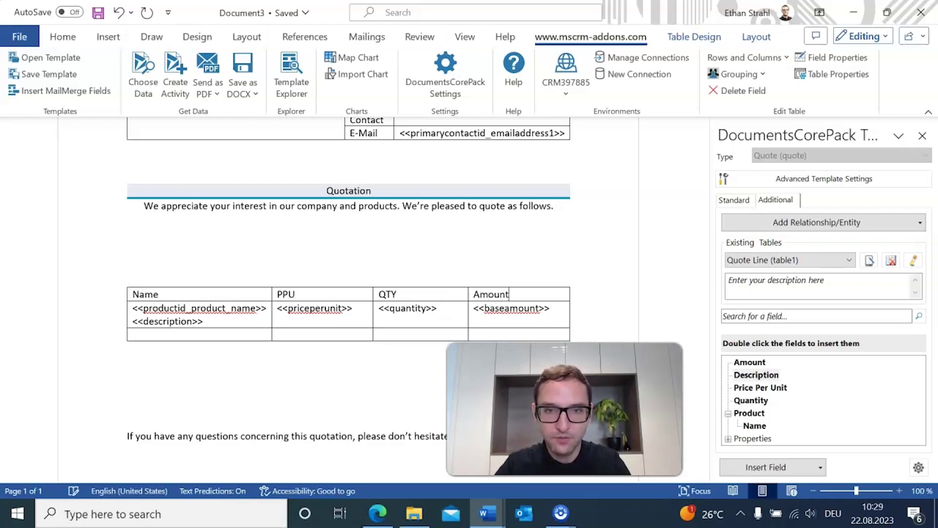
{"action": "scroll", "coordinate": [264, 312], "scroll_direction": "down", "scroll_amount": 1}
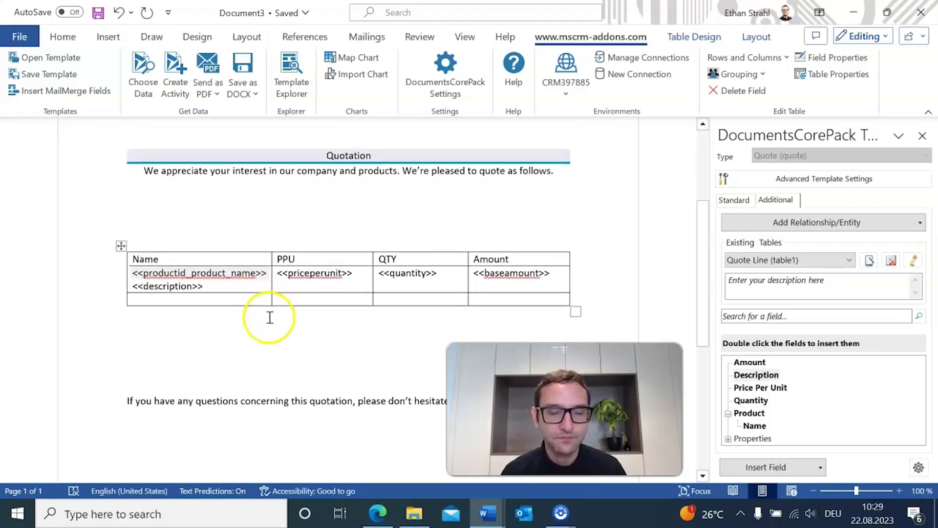
Step: Remove one empty line between the quotation's introductory sentence and the quote line table
{"action": "left_click", "coordinate": [269, 331]}
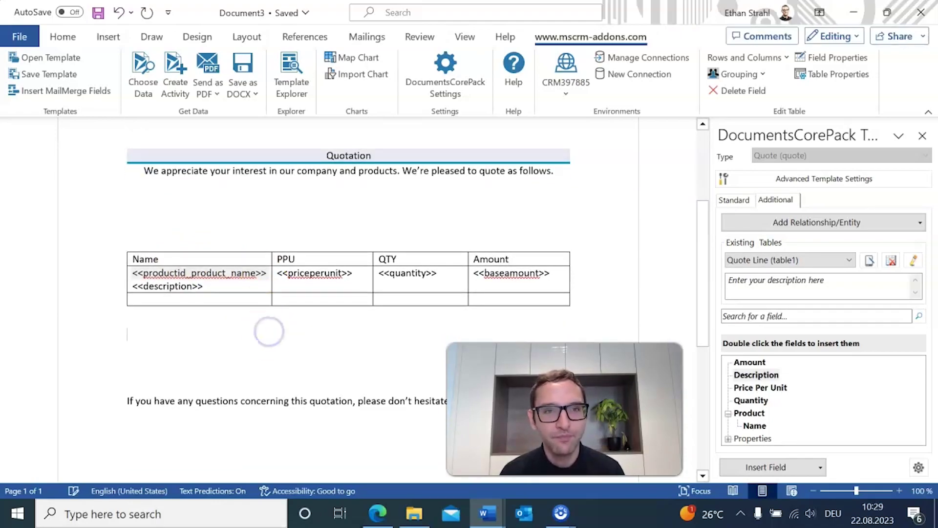
{"action": "scroll", "coordinate": [293, 387], "scroll_direction": "up", "scroll_amount": 2}
{"action": "left_click", "coordinate": [128, 297]}
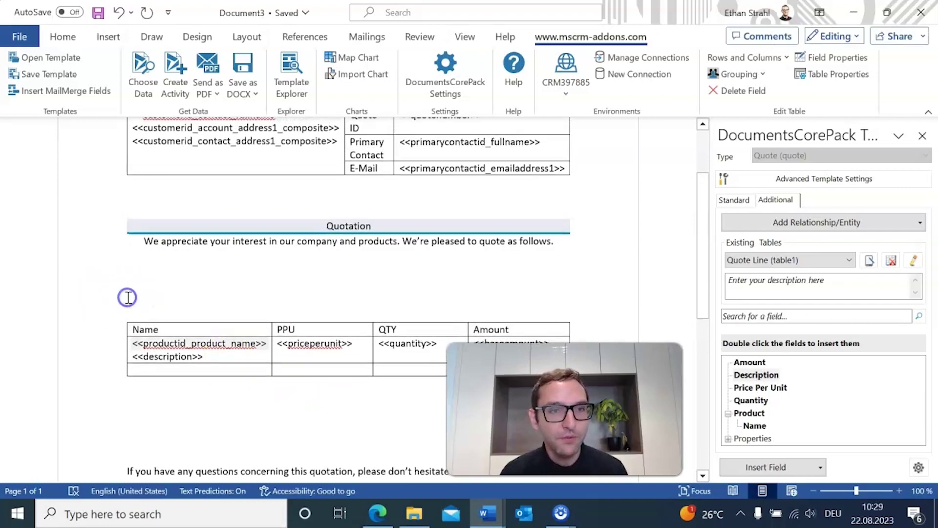
{"action": "key", "text": "BackSpace"}
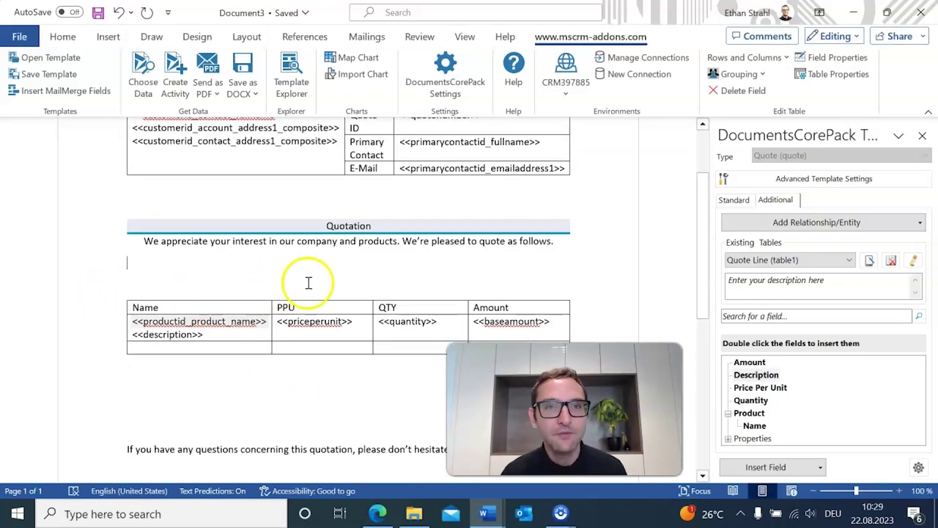
Step: Insert the quote's standard Total Detail Amount field into the footer cell of the Amount column
{"action": "scroll", "coordinate": [328, 276], "scroll_direction": "down", "scroll_amount": 2}
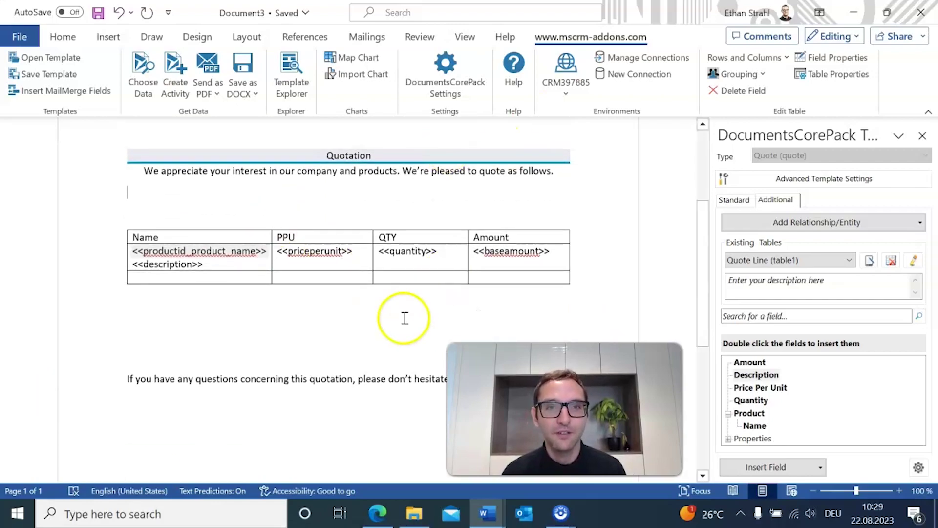
{"action": "scroll", "coordinate": [351, 309], "scroll_direction": "up", "scroll_amount": 4}
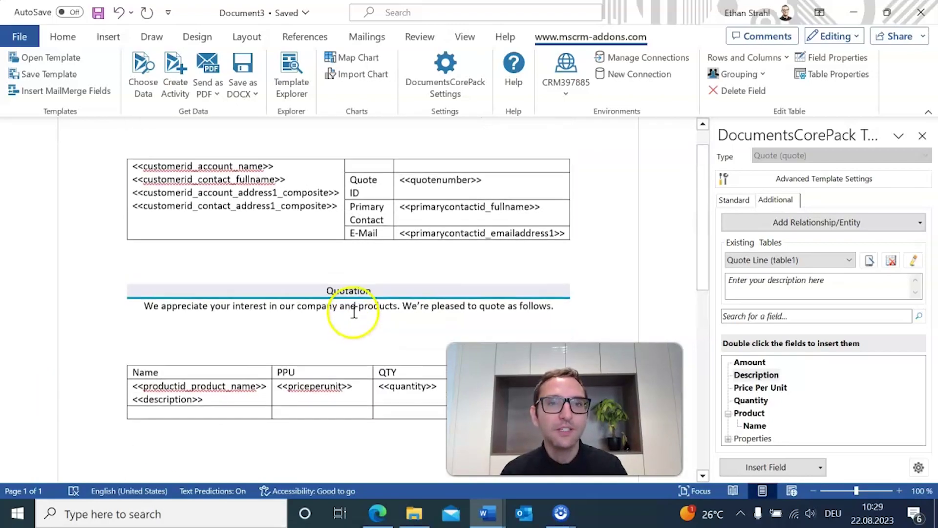
{"action": "scroll", "coordinate": [349, 306], "scroll_direction": "down", "scroll_amount": 5}
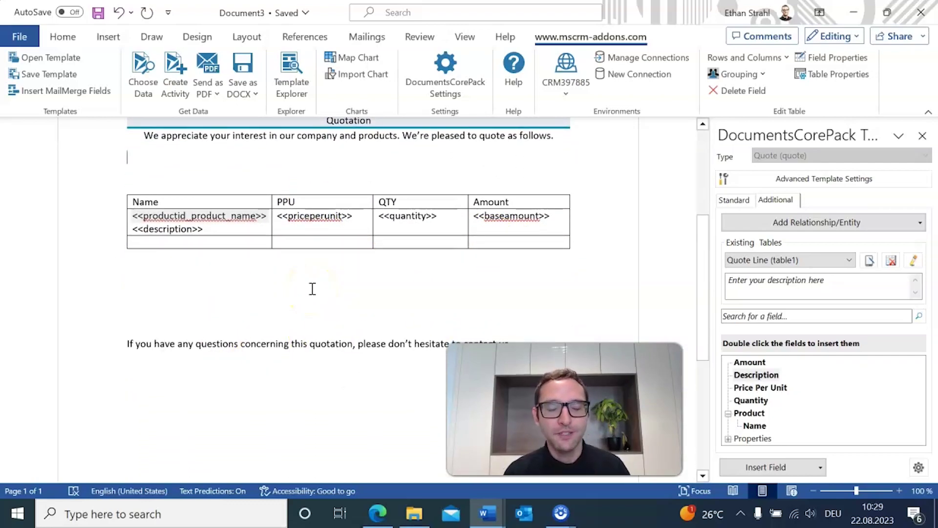
{"action": "left_click", "coordinate": [491, 243]}
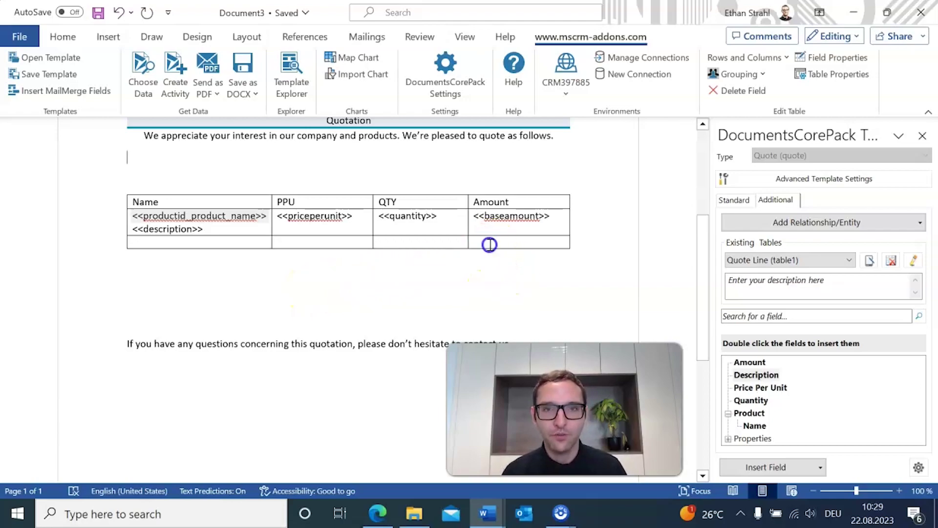
{"action": "left_click", "coordinate": [739, 206]}
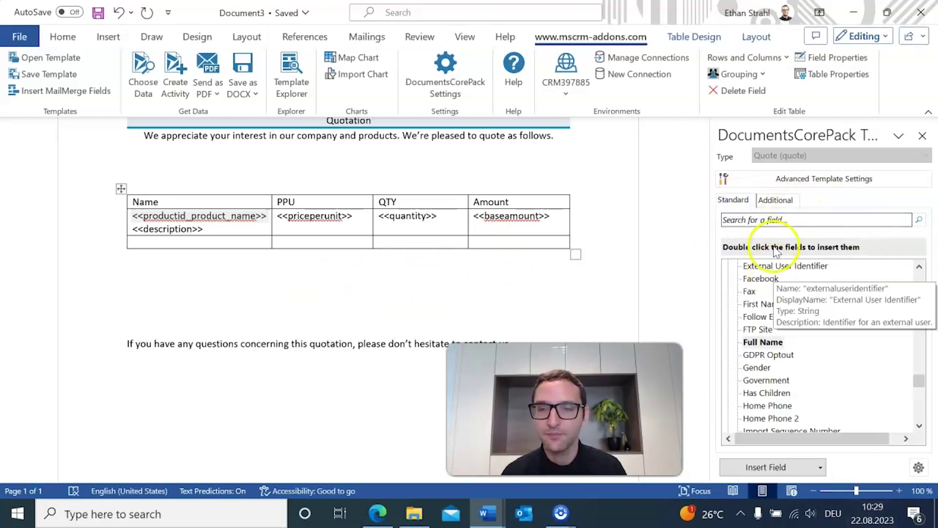
{"action": "scroll", "coordinate": [802, 367], "scroll_direction": "up", "scroll_amount": 6}
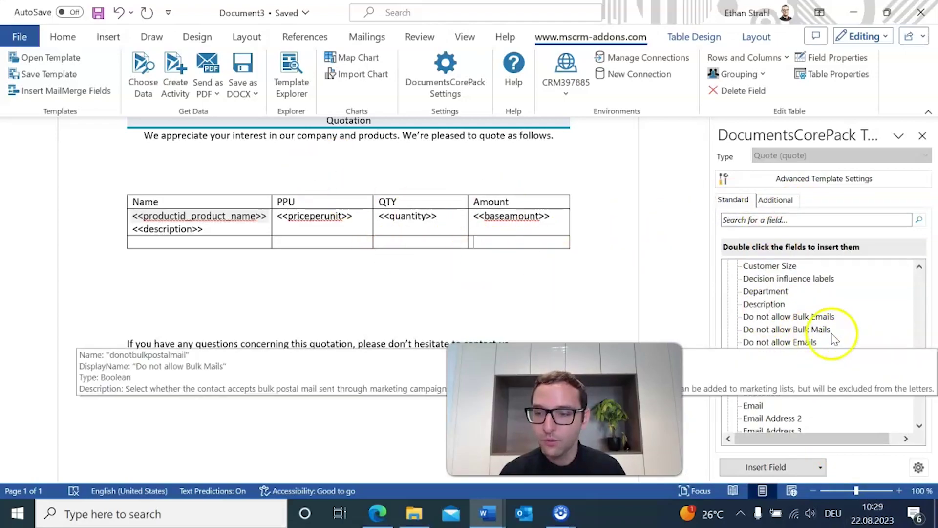
{"action": "scroll", "coordinate": [855, 332], "scroll_direction": "down", "scroll_amount": 10}
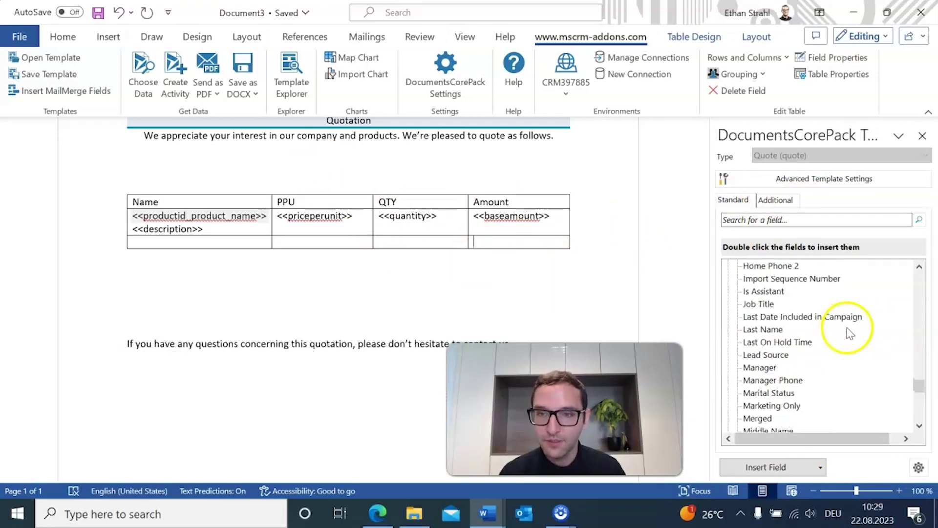
{"action": "scroll", "coordinate": [860, 313], "scroll_direction": "down", "scroll_amount": 12}
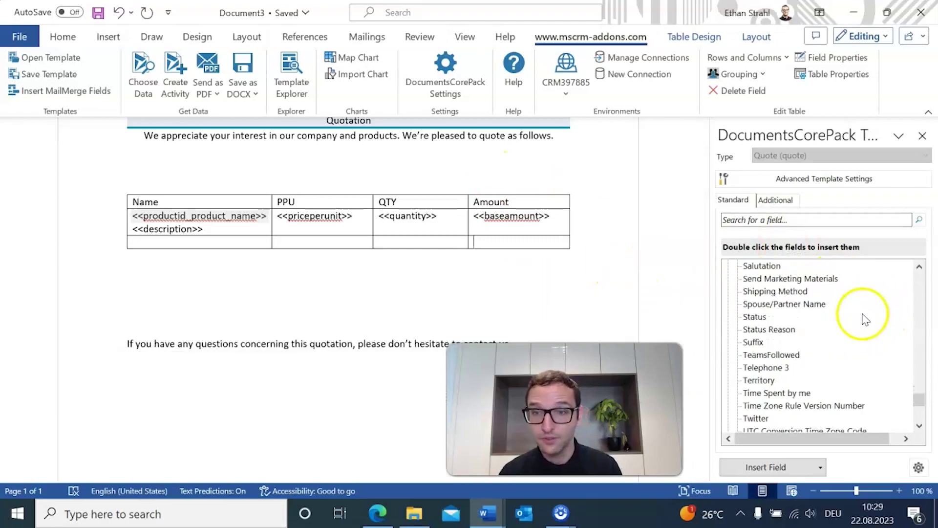
{"action": "scroll", "coordinate": [850, 300], "scroll_direction": "down", "scroll_amount": 3}
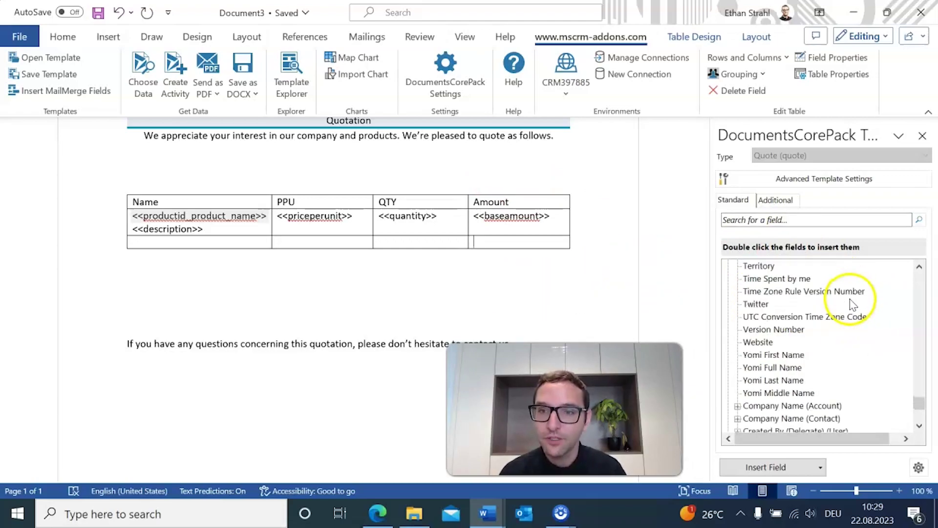
{"action": "scroll", "coordinate": [852, 315], "scroll_direction": "up", "scroll_amount": 15}
{"action": "scroll", "coordinate": [811, 303], "scroll_direction": "up", "scroll_amount": 20}
{"action": "scroll", "coordinate": [826, 342], "scroll_direction": "down", "scroll_amount": 6}
{"action": "scroll", "coordinate": [817, 353], "scroll_direction": "up", "scroll_amount": 8}
{"action": "scroll", "coordinate": [783, 313], "scroll_direction": "up", "scroll_amount": 3}
{"action": "left_click", "coordinate": [726, 267]}
{"action": "scroll", "coordinate": [782, 332], "scroll_direction": "up", "scroll_amount": 4}
{"action": "scroll", "coordinate": [883, 308], "scroll_direction": "up", "scroll_amount": 3}
{"action": "scroll", "coordinate": [884, 311], "scroll_direction": "up", "scroll_amount": 1}
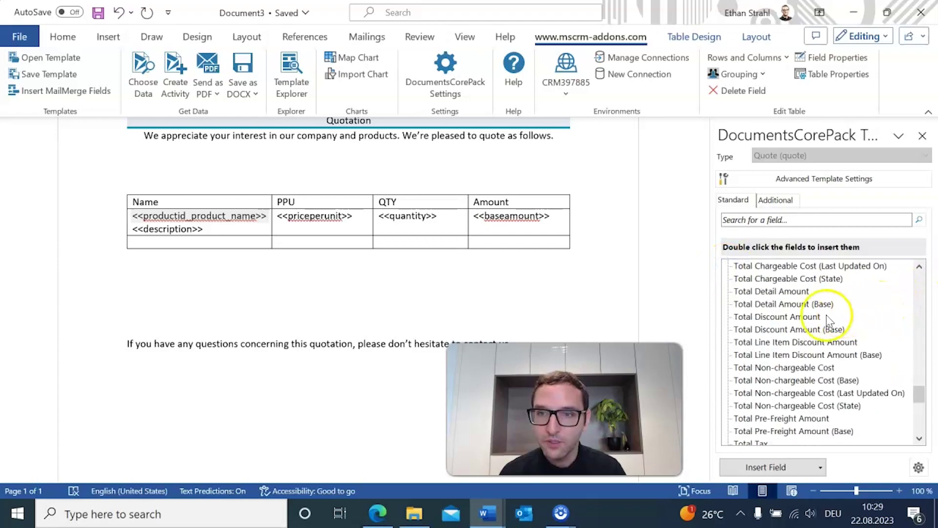
{"action": "double_click", "coordinate": [778, 291]}
{"action": "left_click", "coordinate": [537, 247]}
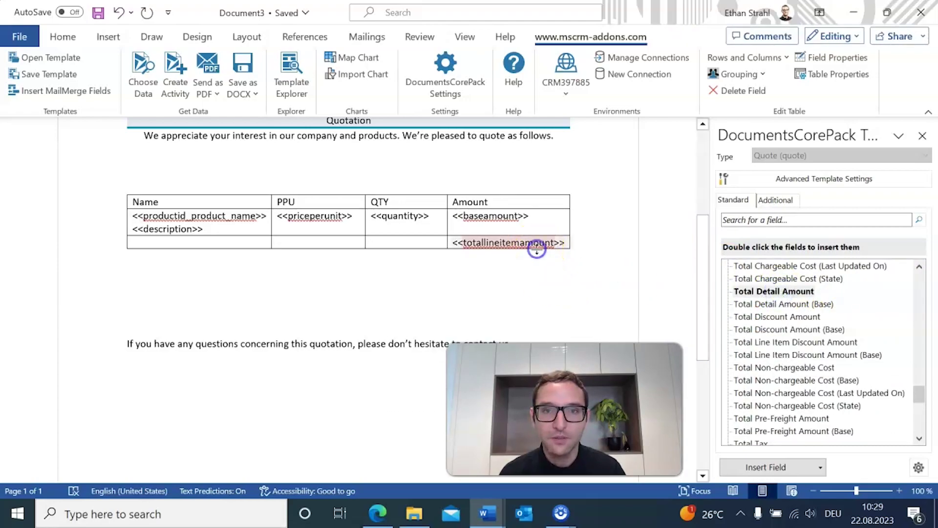
{"action": "left_click", "coordinate": [479, 244]}
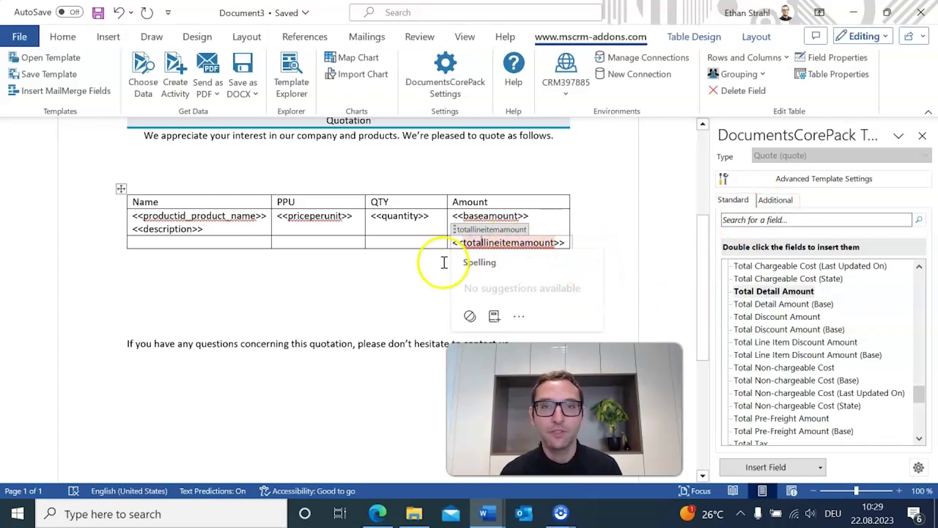
{"action": "left_click", "coordinate": [483, 244]}
{"action": "left_click", "coordinate": [402, 244]}
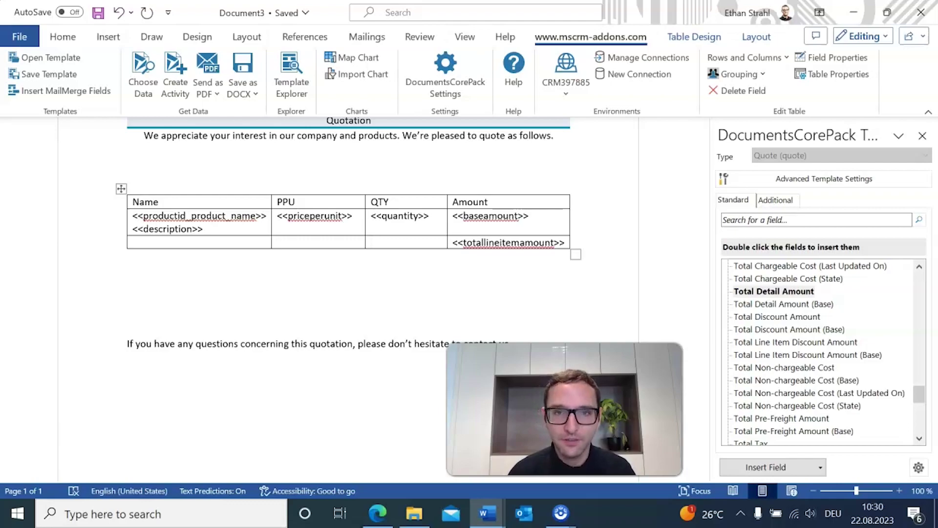
Step: Start a new computed condition field in the footer cell of the QTY column
{"action": "left_click", "coordinate": [542, 241]}
{"action": "left_click", "coordinate": [416, 241]}
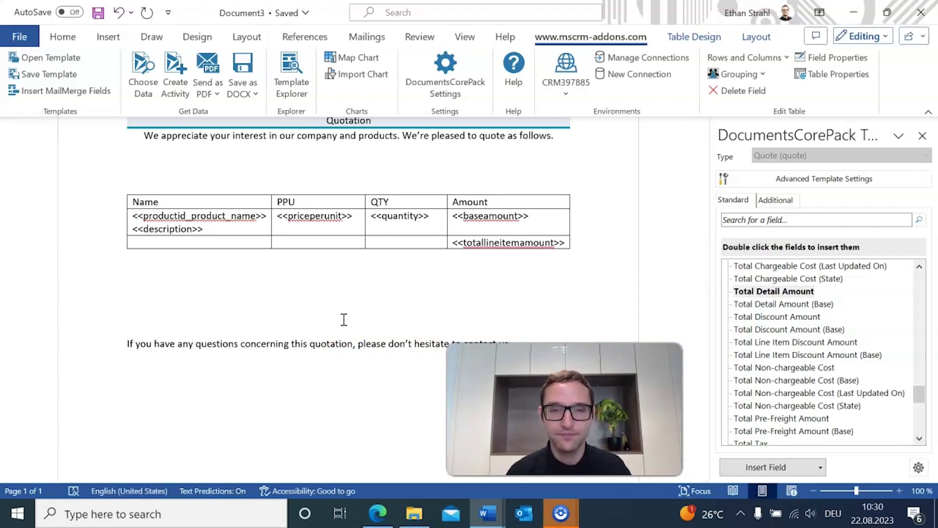
{"action": "left_click", "coordinate": [409, 241]}
{"action": "left_click", "coordinate": [390, 243]}
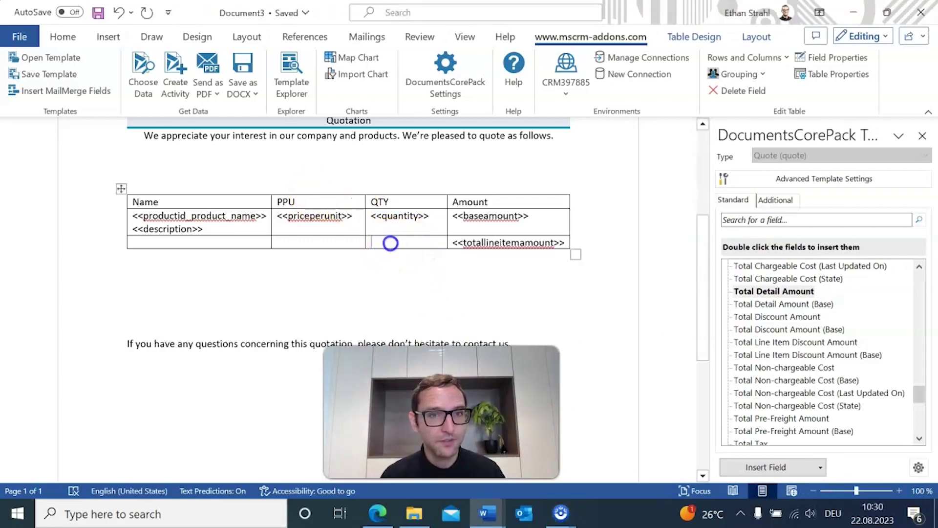
{"action": "left_click", "coordinate": [822, 468]}
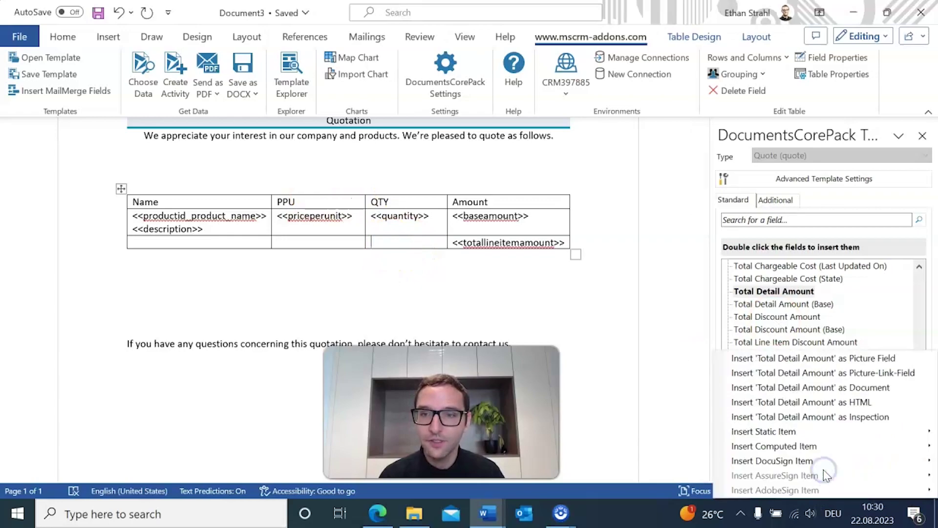
{"action": "left_click", "coordinate": [821, 446]}
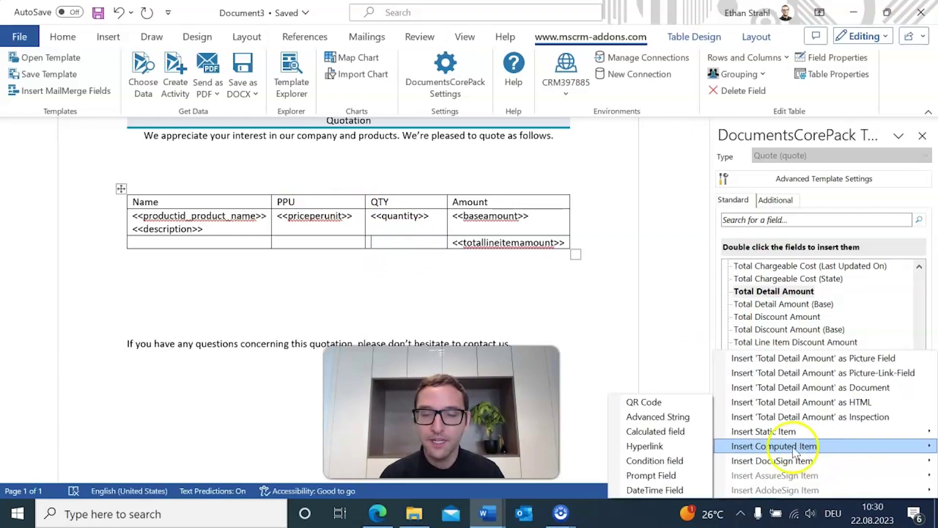
{"action": "left_click", "coordinate": [679, 464]}
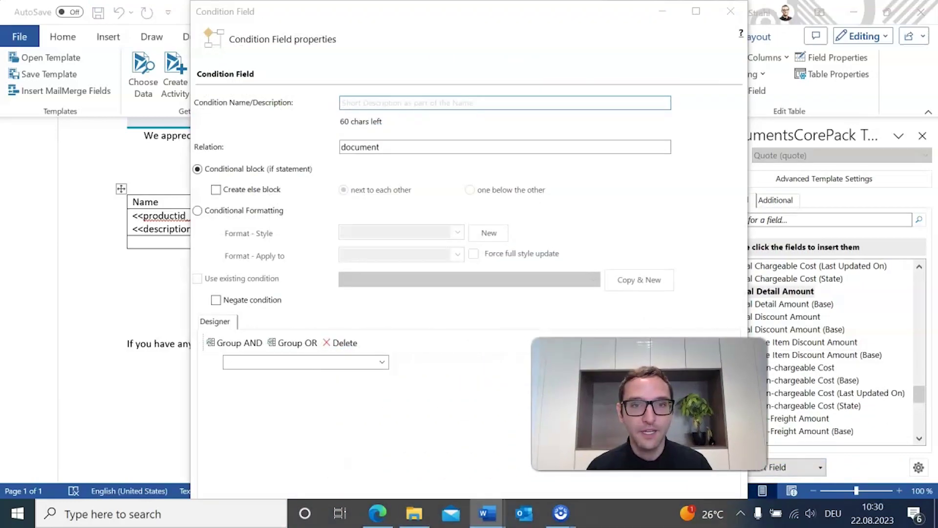
Step: Name the condition "Tax OR Discount > 0" and give its conditional block an else block
{"action": "left_click_drag", "start_coordinate": [326, 10], "coordinate": [266, 29]}
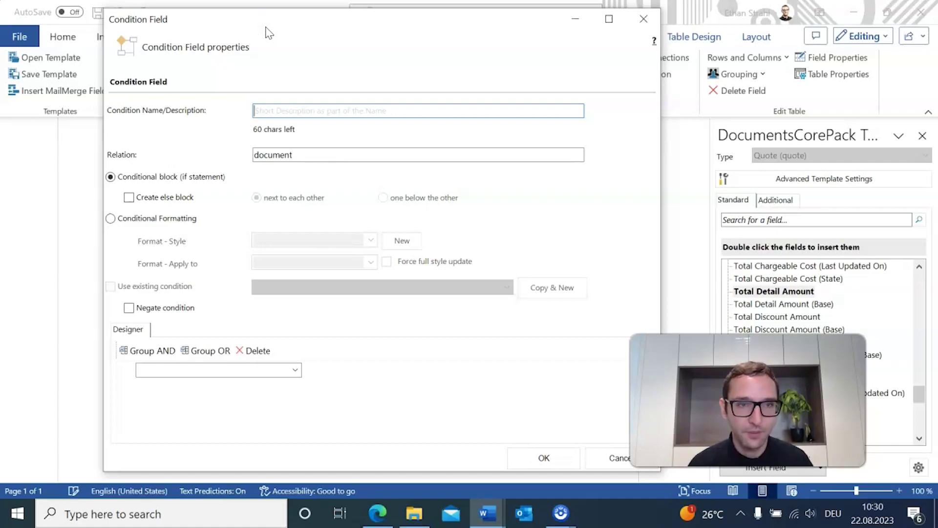
{"action": "left_click", "coordinate": [311, 108]}
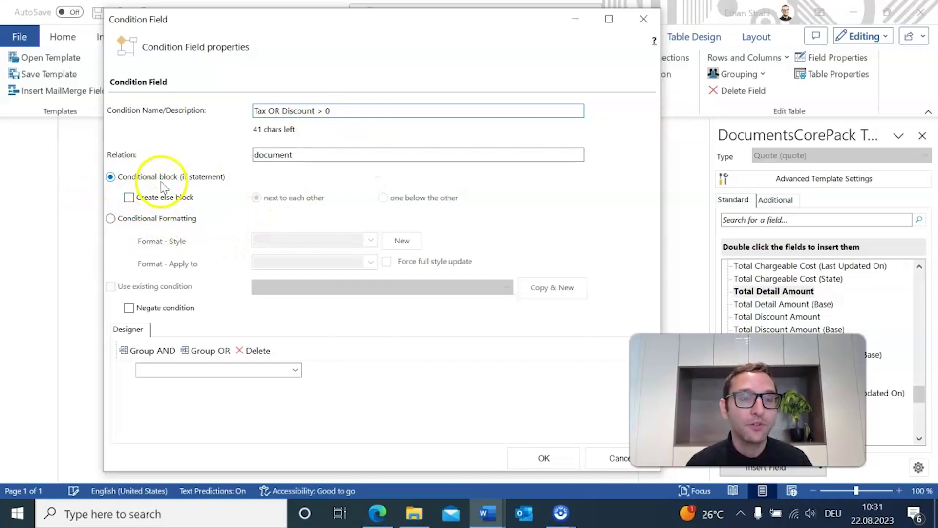
{"action": "left_click", "coordinate": [129, 198]}
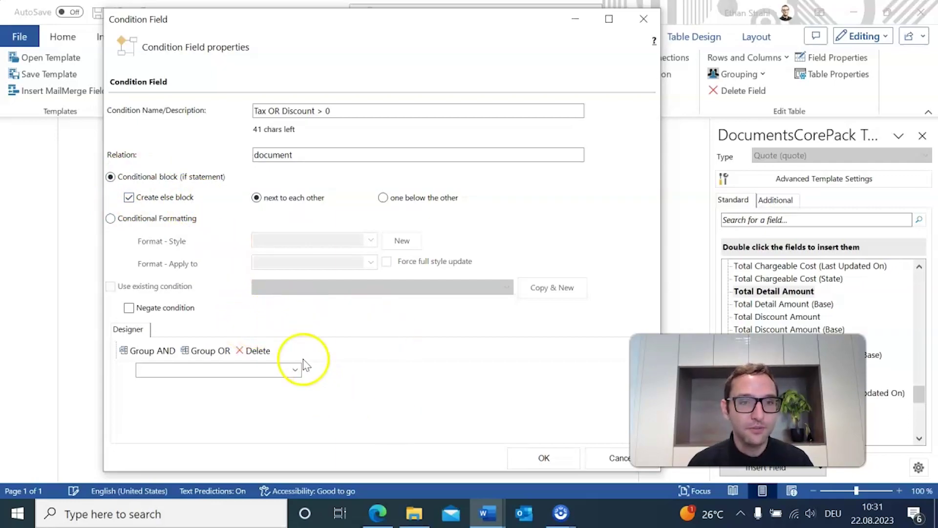
Step: Add a condition row requiring Total Tax to be greater than 0
{"action": "left_click", "coordinate": [295, 370]}
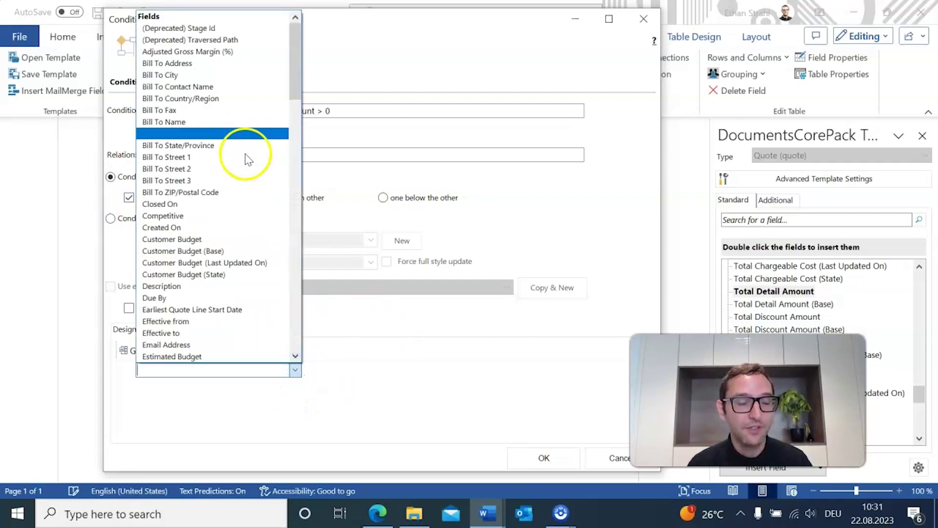
{"action": "scroll", "coordinate": [239, 147], "scroll_direction": "down", "scroll_amount": 5}
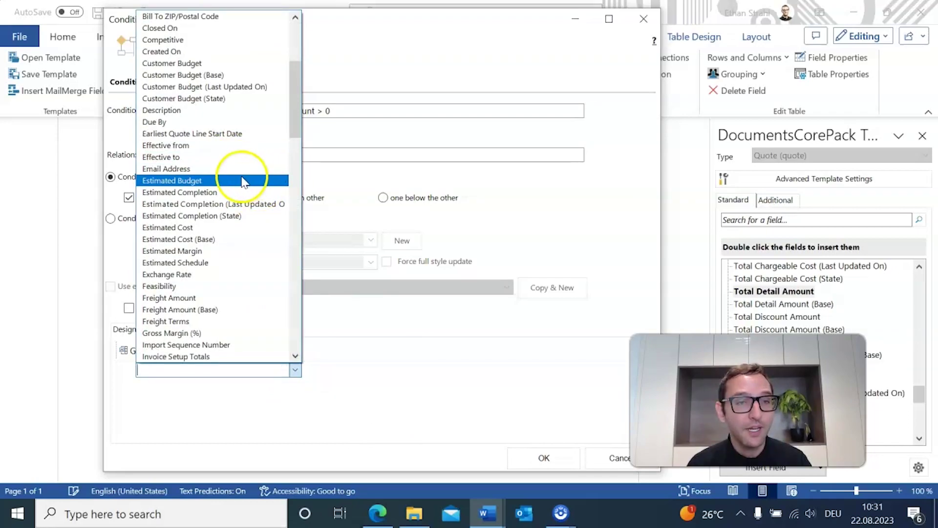
{"action": "scroll", "coordinate": [234, 177], "scroll_direction": "down", "scroll_amount": 6}
{"action": "scroll", "coordinate": [234, 181], "scroll_direction": "down", "scroll_amount": 8}
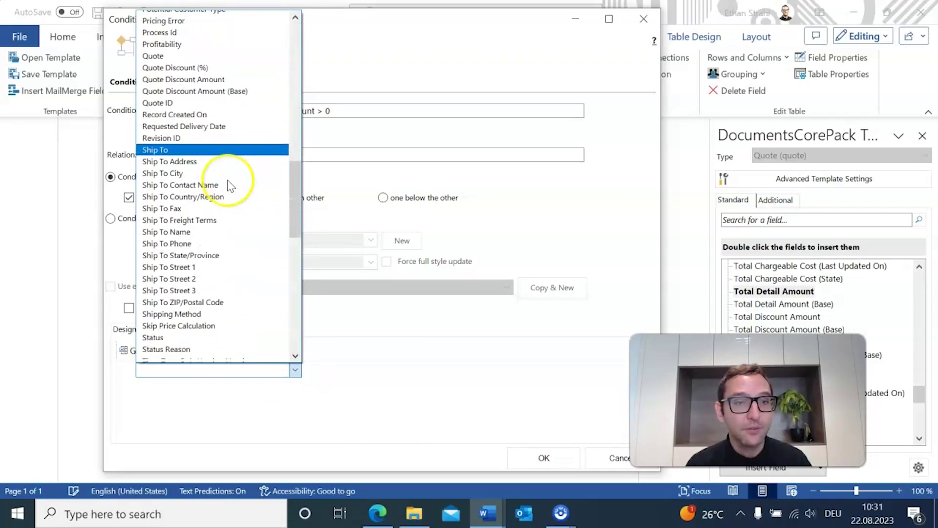
{"action": "scroll", "coordinate": [230, 186], "scroll_direction": "down", "scroll_amount": 6}
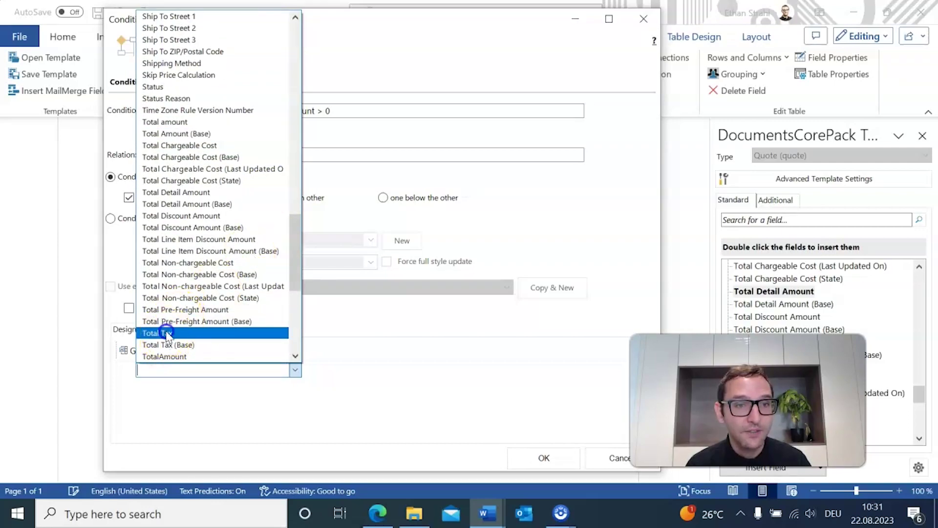
{"action": "left_click", "coordinate": [166, 333]}
{"action": "left_click", "coordinate": [401, 371]}
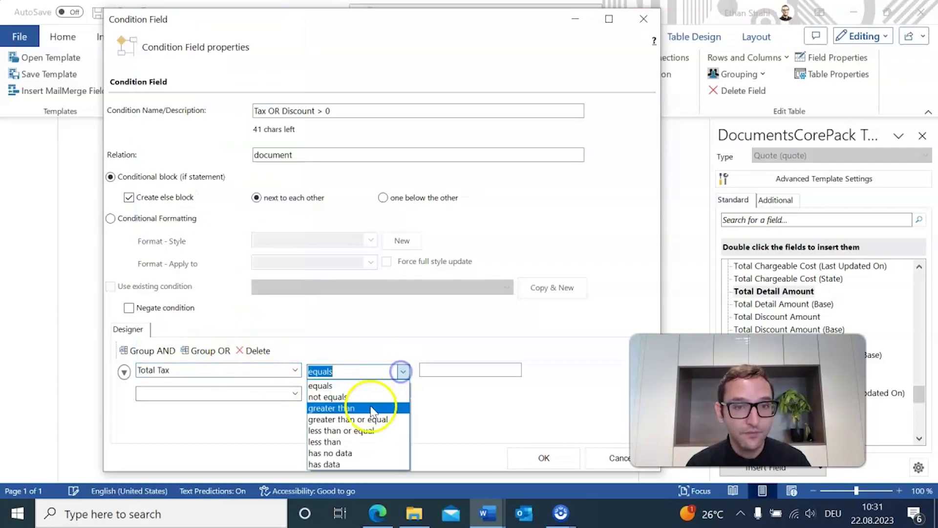
{"action": "left_click", "coordinate": [366, 412]}
{"action": "left_click", "coordinate": [463, 370]}
{"action": "type", "text": "0"}
Step: Add a second condition row requiring Total Discount Amount to be greater than 0, and insert the condition field
{"action": "left_click", "coordinate": [295, 393]}
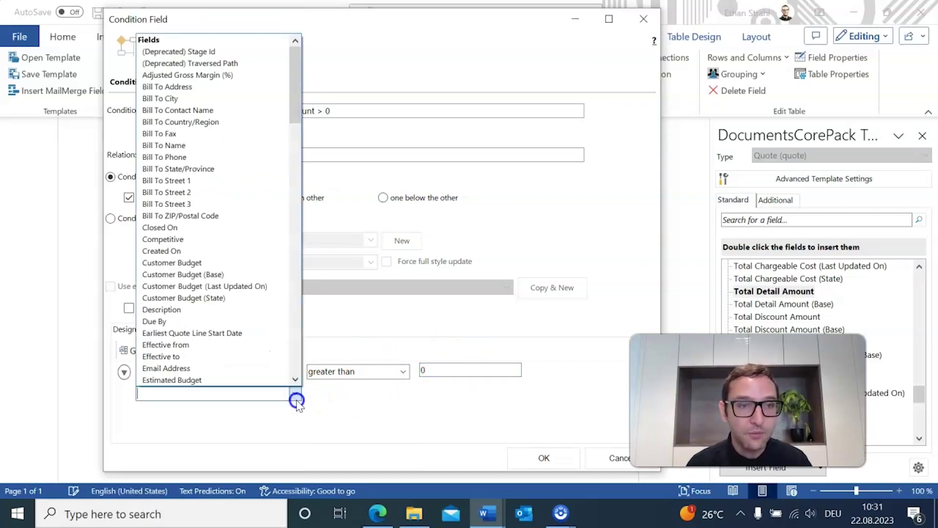
{"action": "left_click_drag", "start_coordinate": [294, 98], "coordinate": [298, 273]}
{"action": "left_click", "coordinate": [237, 313]}
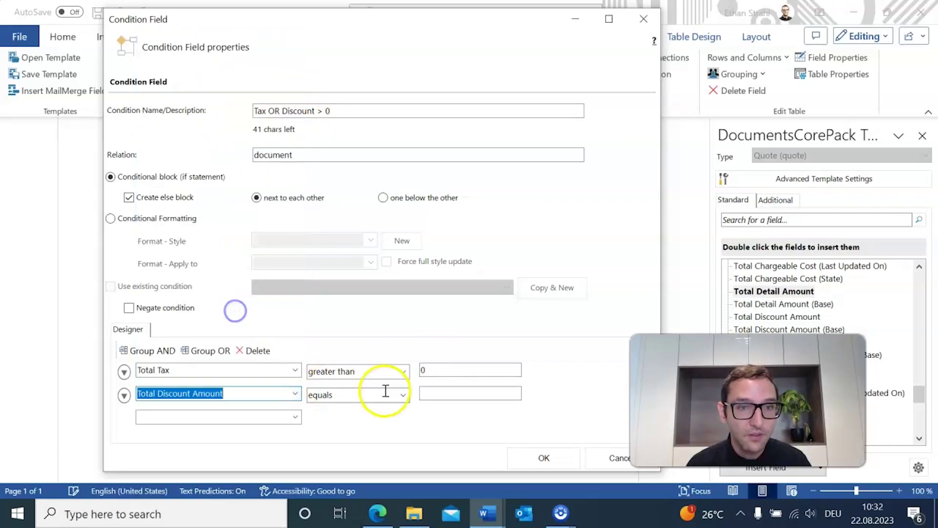
{"action": "left_click", "coordinate": [403, 395]}
{"action": "left_click", "coordinate": [359, 436]}
{"action": "left_click", "coordinate": [438, 390]}
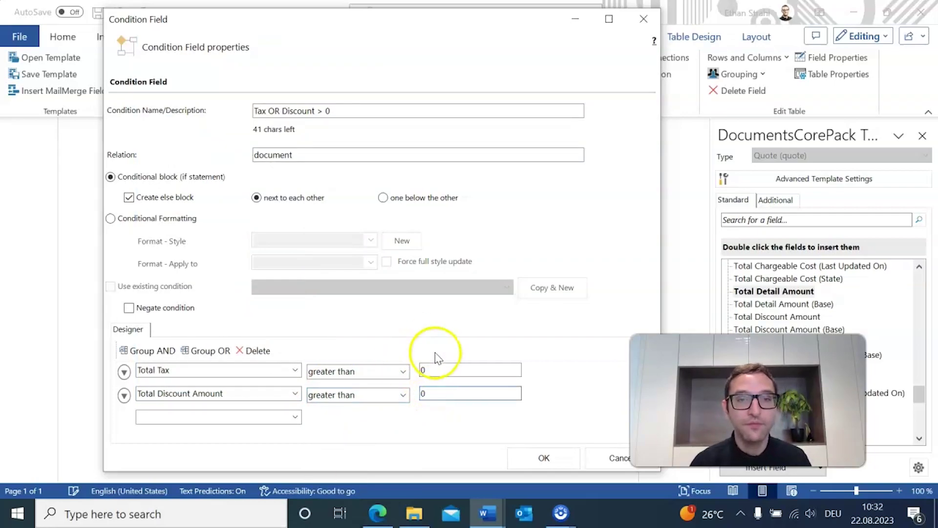
{"action": "left_click", "coordinate": [553, 465]}
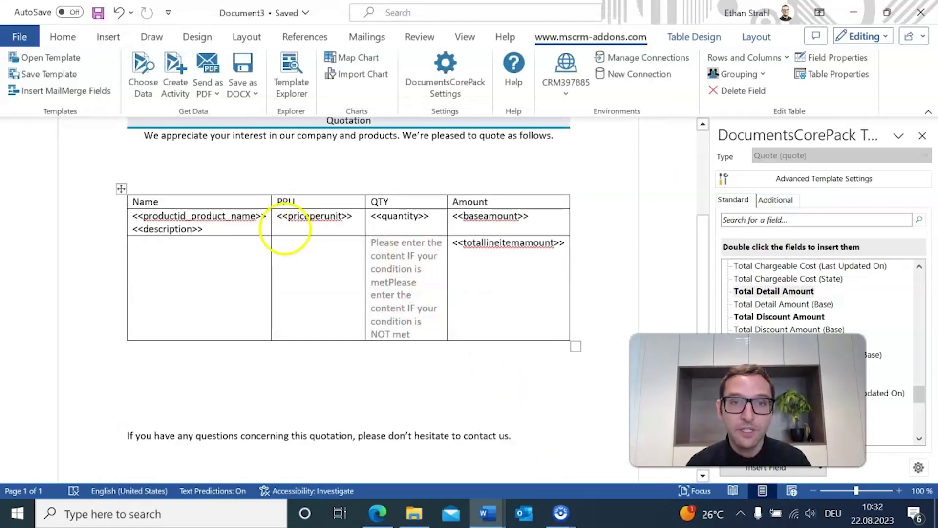
Step: Replace the placeholder for the met condition in the QTY footer cell with "Subtotal:"
{"action": "left_click", "coordinate": [390, 267]}
{"action": "left_click", "coordinate": [395, 313]}
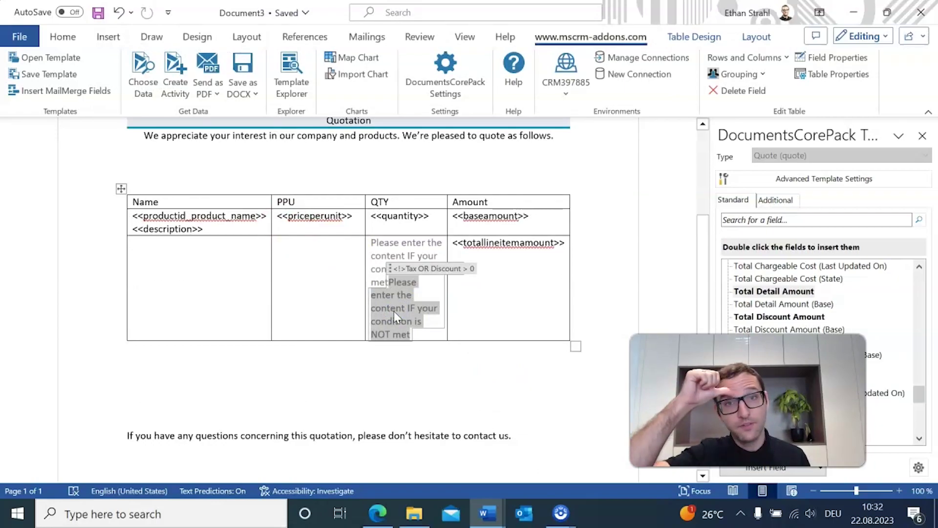
{"action": "left_click", "coordinate": [381, 253]}
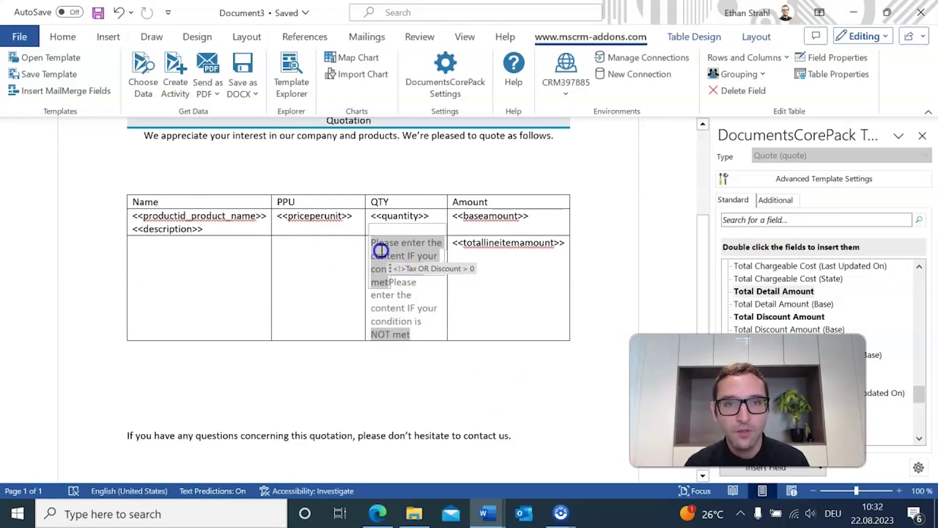
{"action": "left_click", "coordinate": [401, 300]}
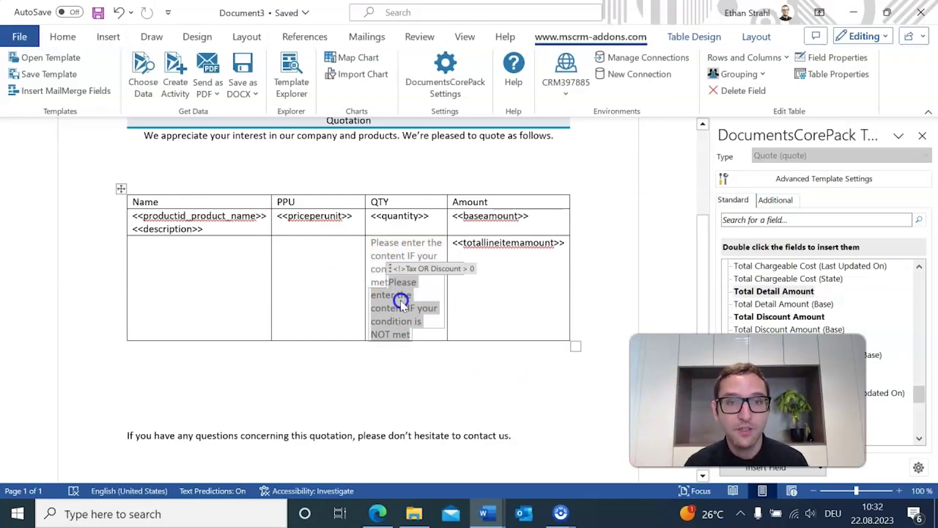
{"action": "left_click", "coordinate": [388, 252]}
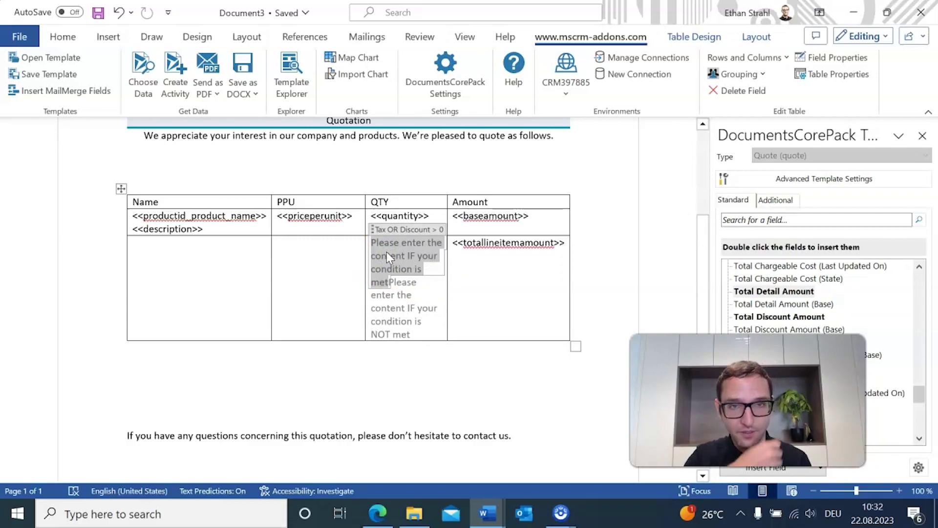
{"action": "type", "text": "Sub"}
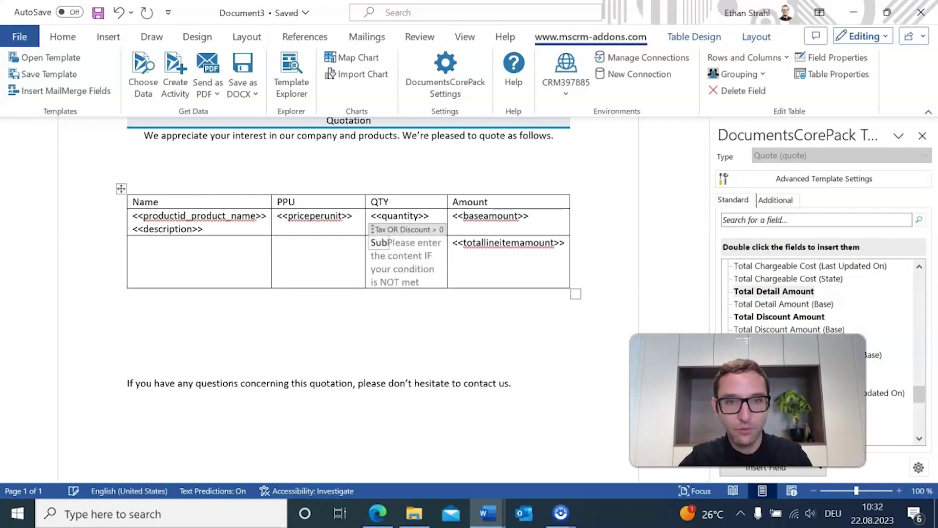
{"action": "type", "text": "total:"}
Step: Replace the placeholder for the unmet condition in the same cell with "Total:"
{"action": "left_click", "coordinate": [404, 279]}
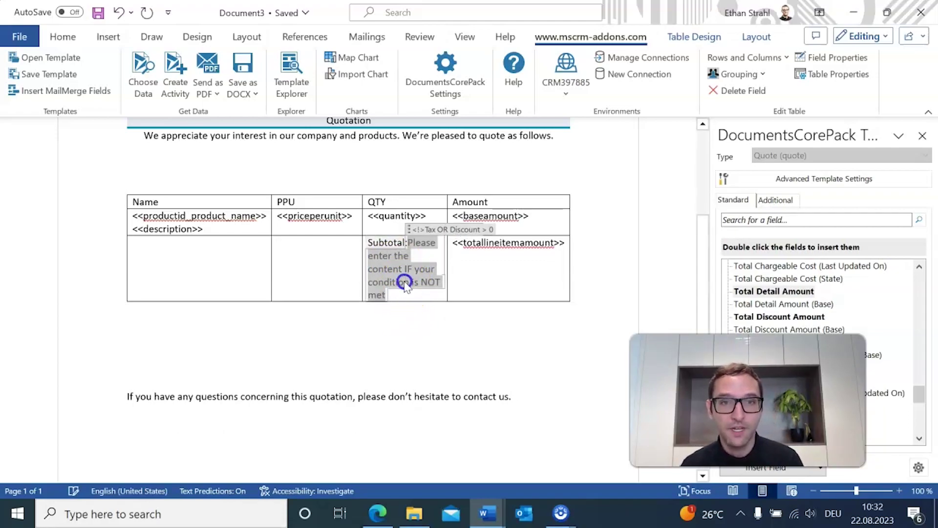
{"action": "type", "text": "Total"}
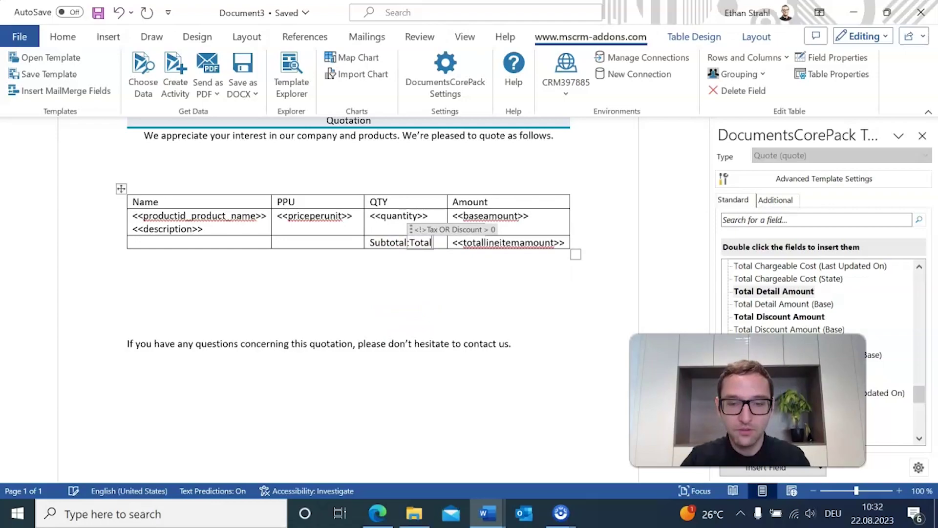
{"action": "type", "text": ":"}
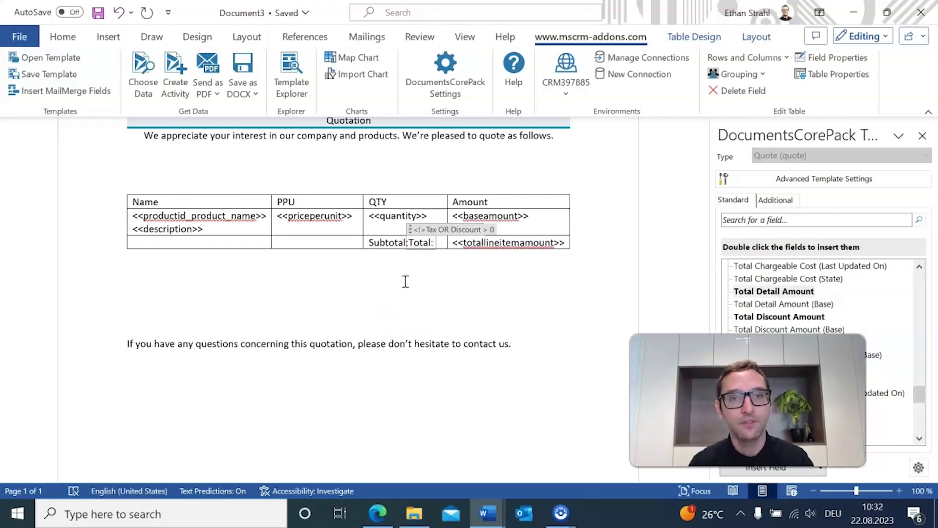
{"action": "left_click", "coordinate": [326, 285]}
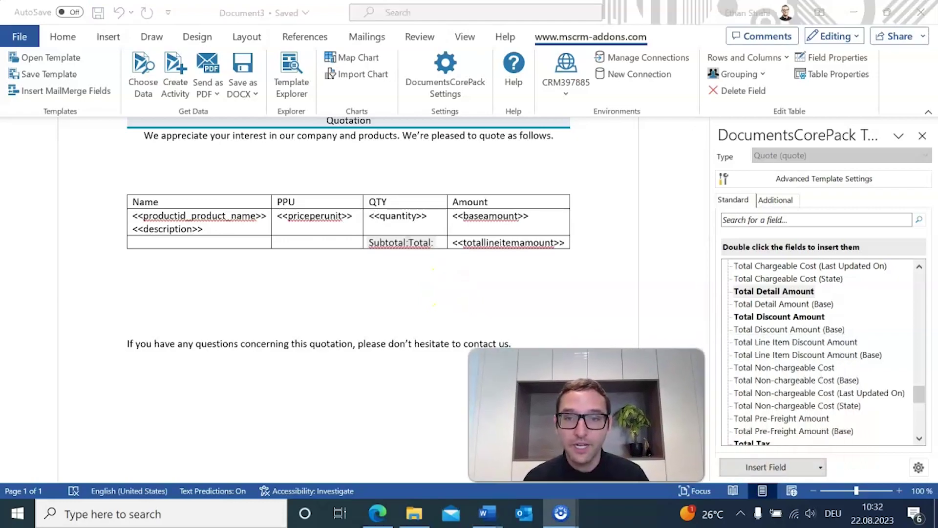
{"action": "left_click", "coordinate": [161, 277]}
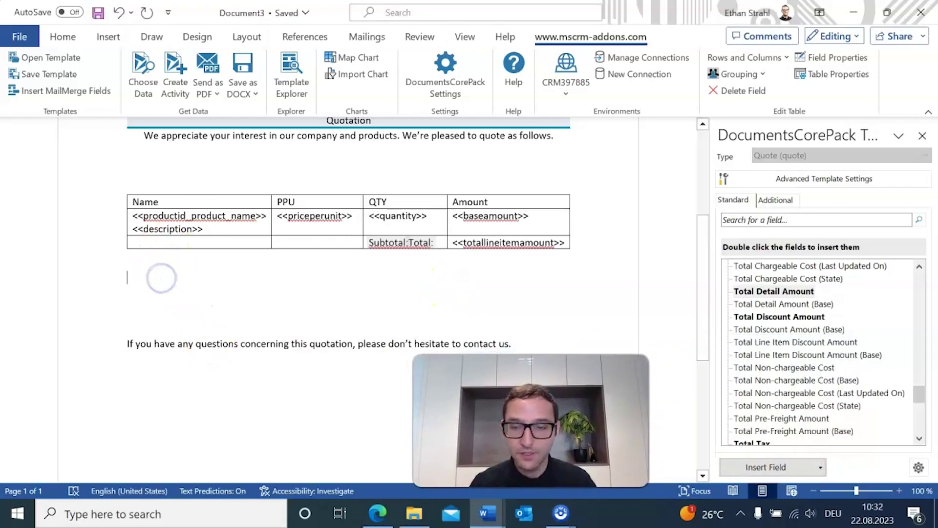
{"action": "left_click", "coordinate": [820, 468]}
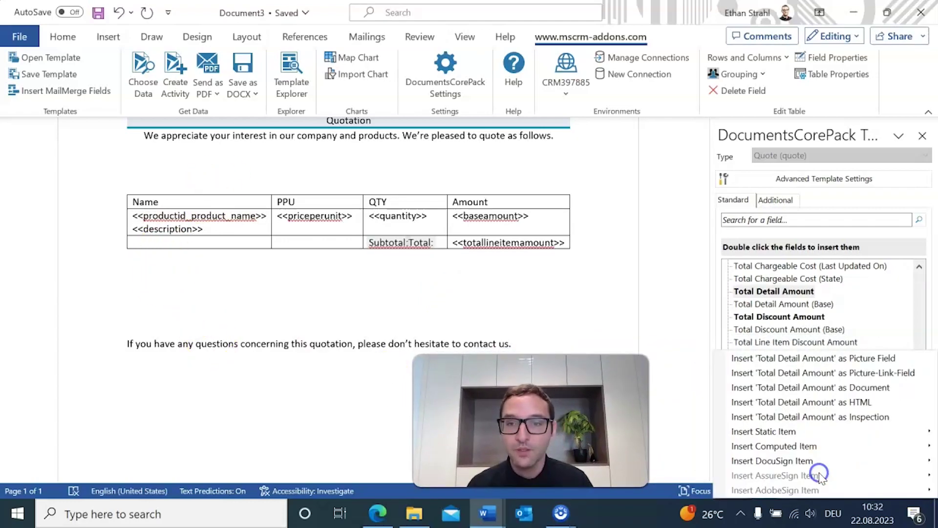
{"action": "mouse_move", "coordinate": [811, 450]}
{"action": "left_click", "coordinate": [775, 454]}
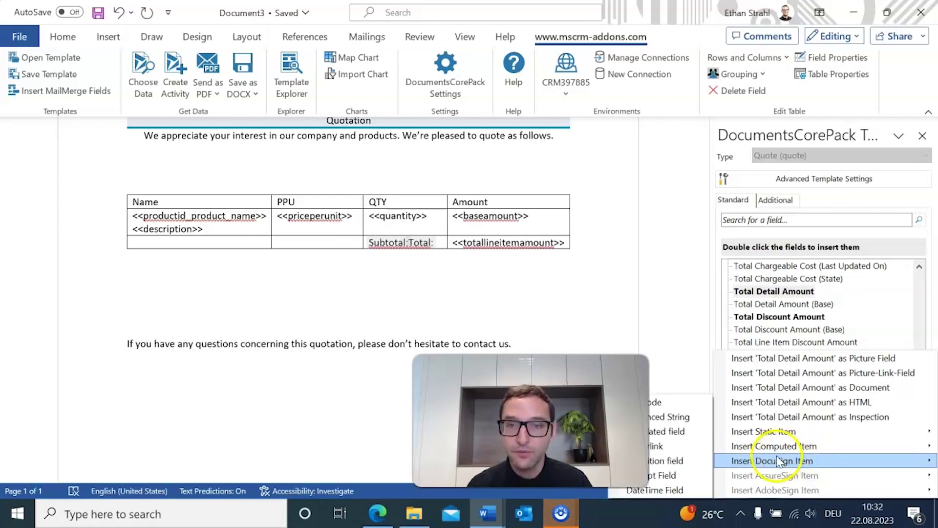
{"action": "left_click", "coordinate": [697, 462]}
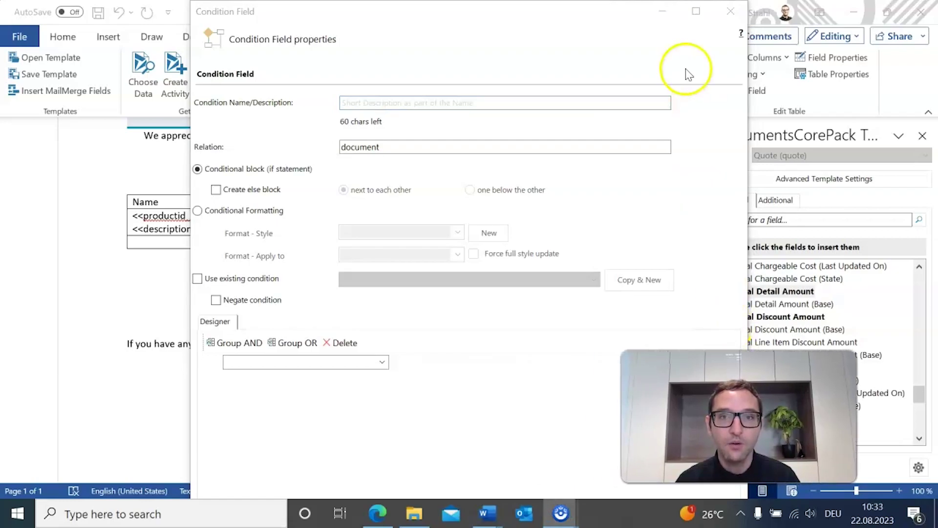
{"action": "left_click", "coordinate": [731, 12]}
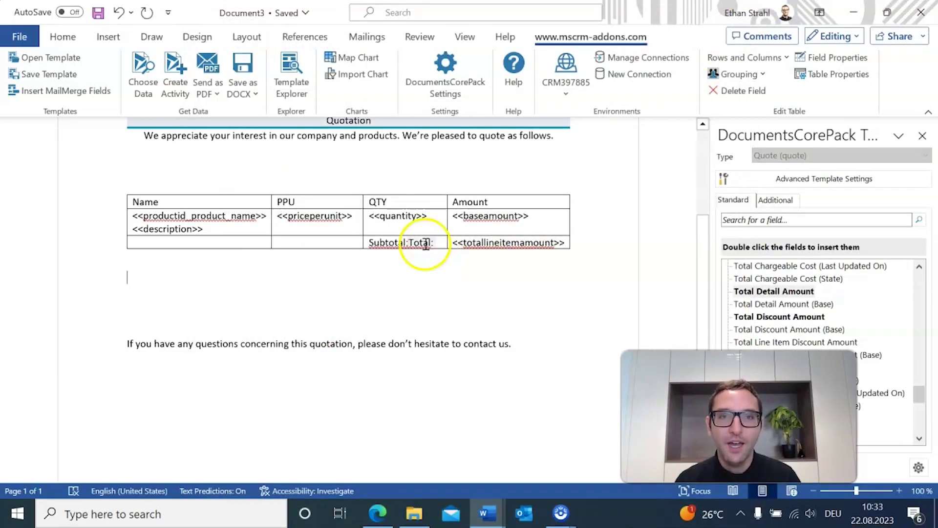
Step: Open the condition behind the QTY footer cell's Subtotal/Total label and group its Total Tax and Total Discount Amount rows with OR
{"action": "left_click", "coordinate": [393, 243]}
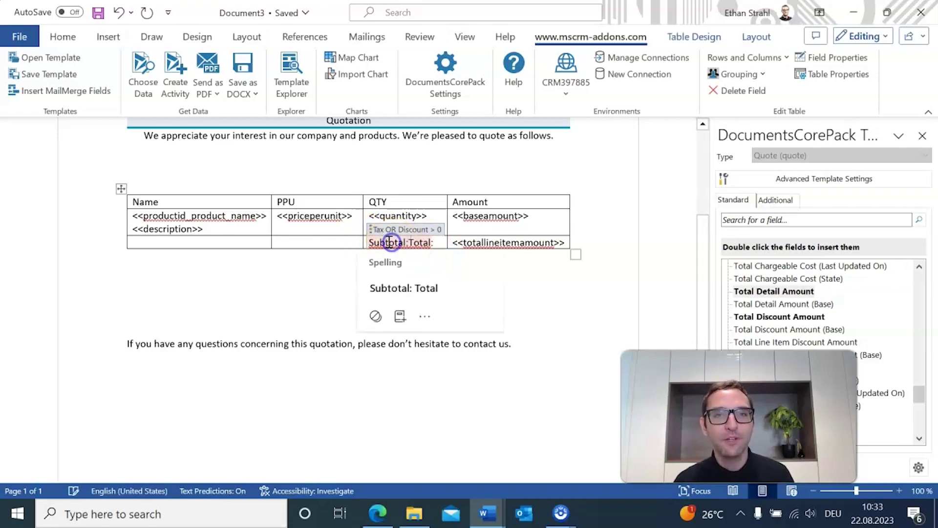
{"action": "left_click", "coordinate": [826, 57]}
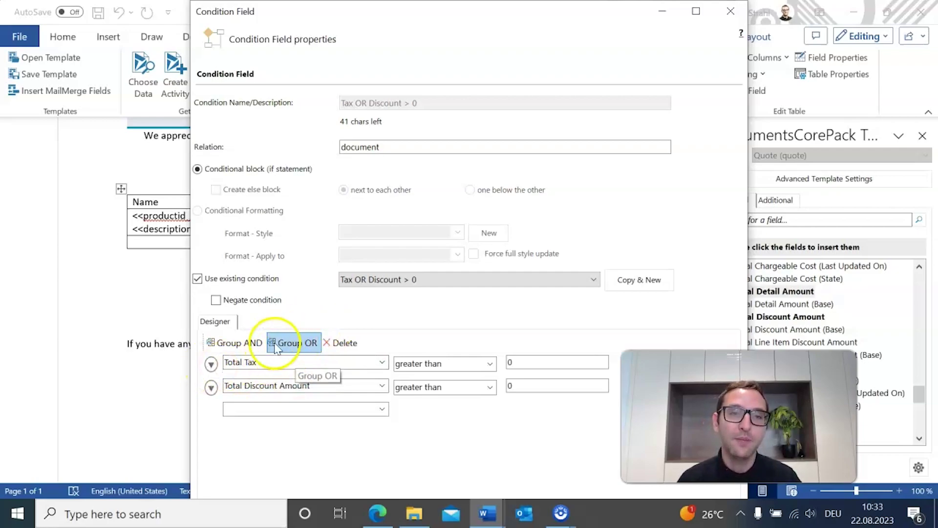
{"action": "left_click", "coordinate": [210, 364]}
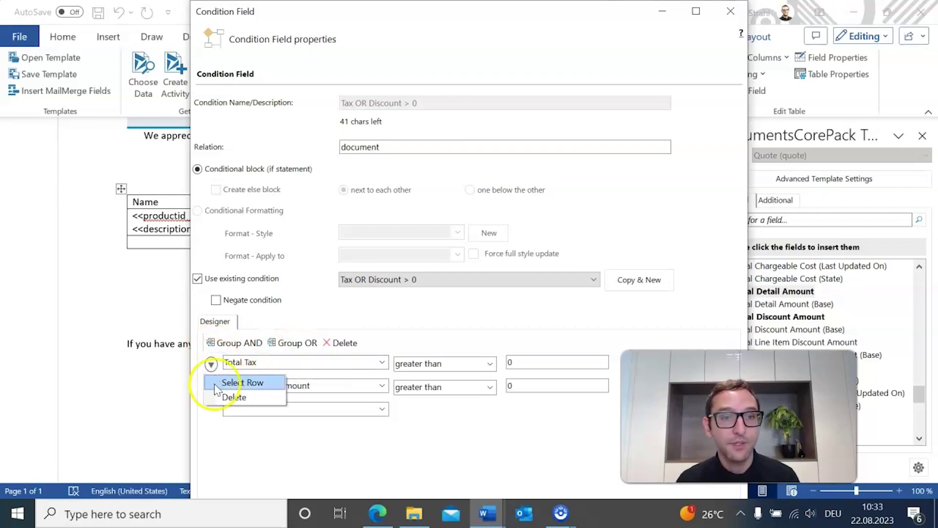
{"action": "left_click", "coordinate": [217, 384]}
{"action": "left_click", "coordinate": [211, 388]}
{"action": "left_click", "coordinate": [242, 405]}
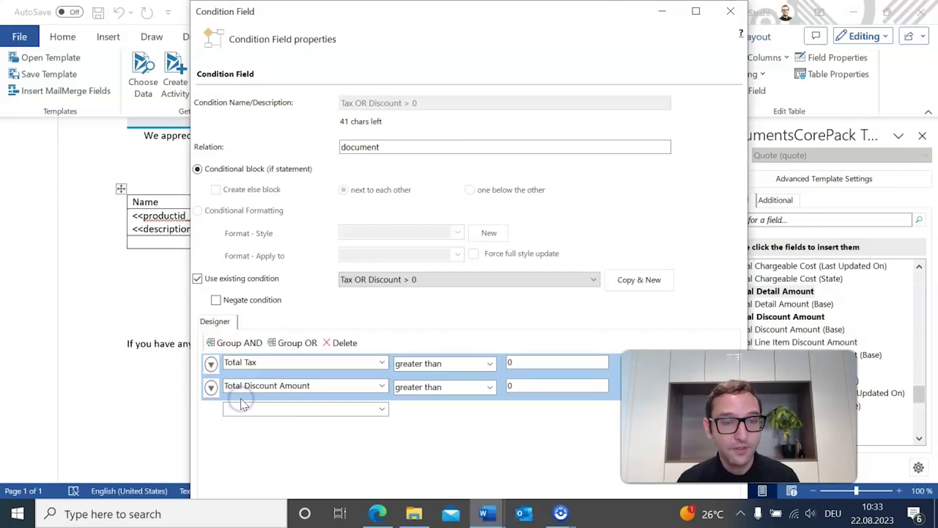
{"action": "left_click", "coordinate": [289, 348]}
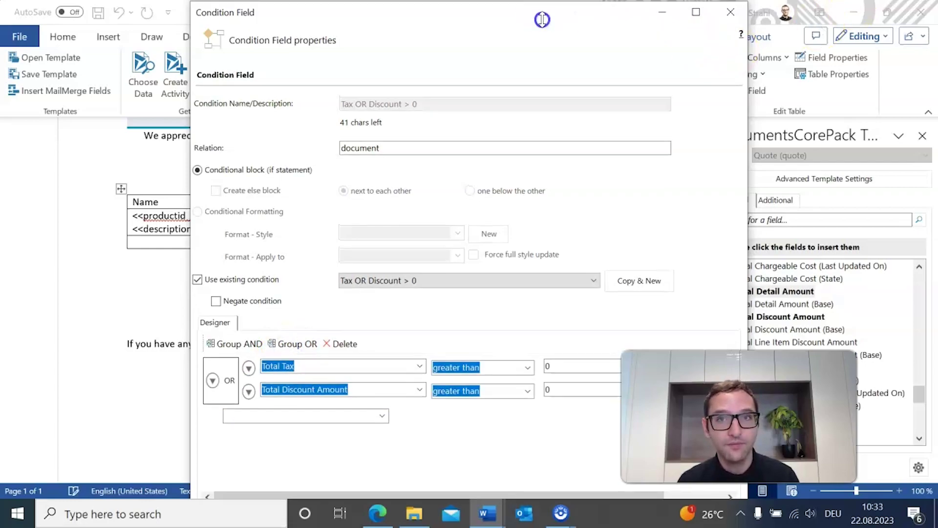
Step: Save the regrouped condition and accept applying the changes to every condition field that uses it
{"action": "left_click_drag", "start_coordinate": [465, 83], "coordinate": [359, 21]}
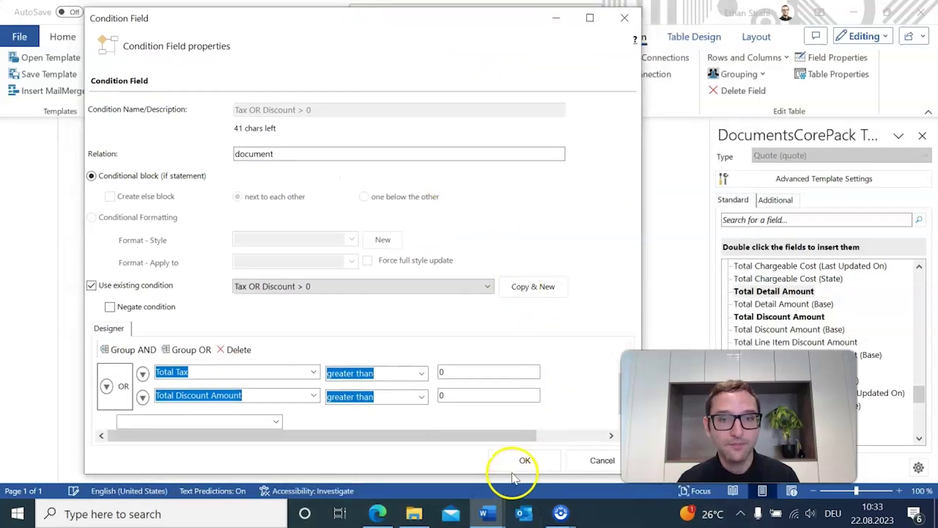
{"action": "left_click", "coordinate": [520, 462]}
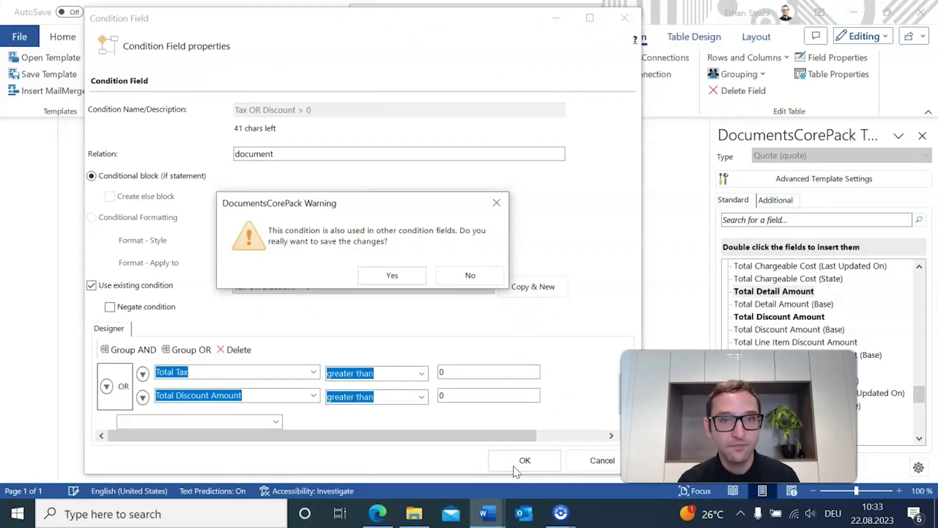
{"action": "left_click", "coordinate": [371, 278]}
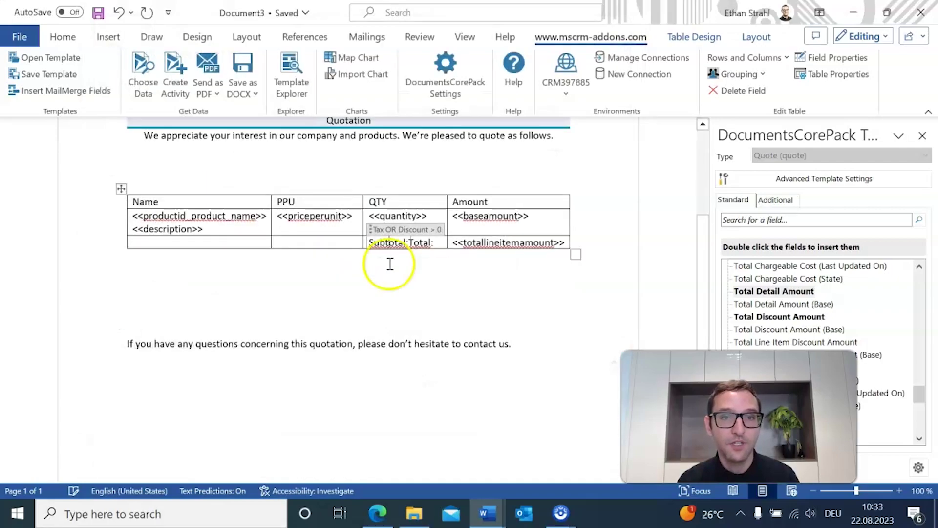
Step: Create a condition field in the empty paragraph below the quote line table and name it "Discount > 0"
{"action": "left_click", "coordinate": [345, 272]}
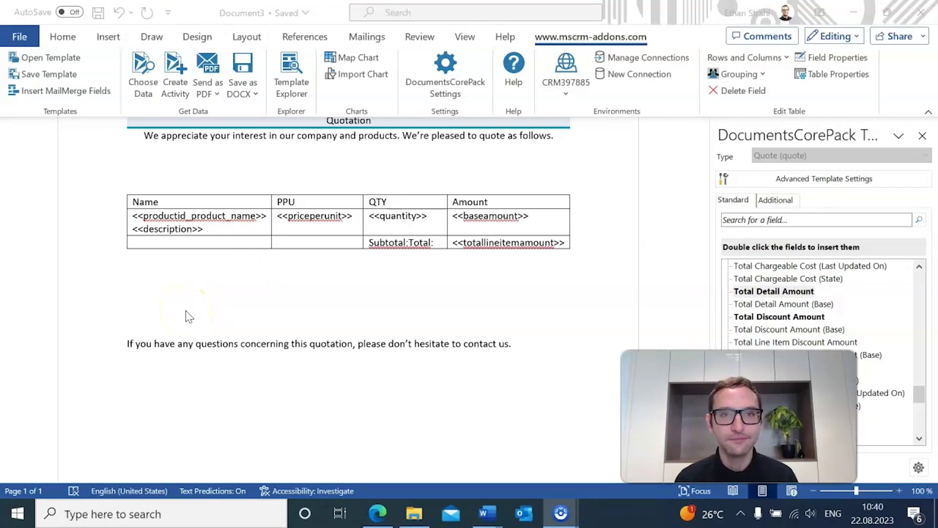
{"action": "left_click", "coordinate": [192, 292]}
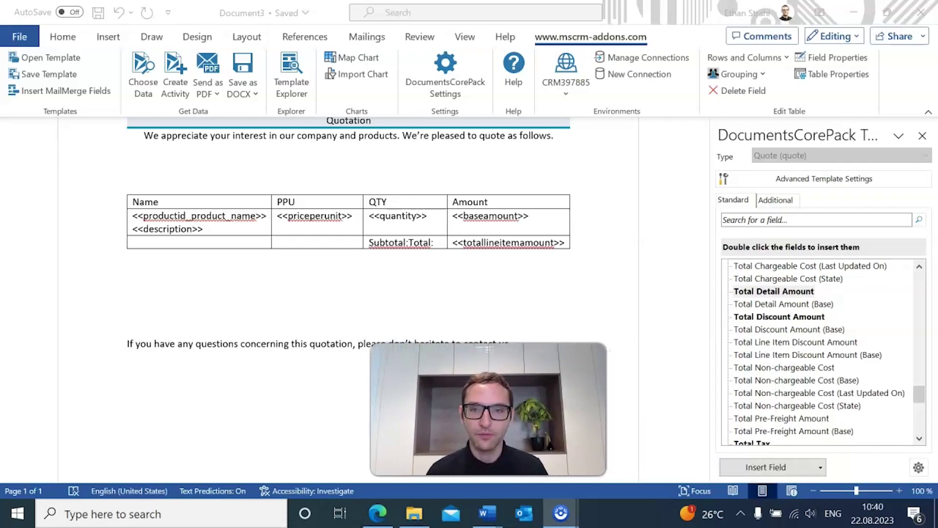
{"action": "left_click", "coordinate": [819, 468]}
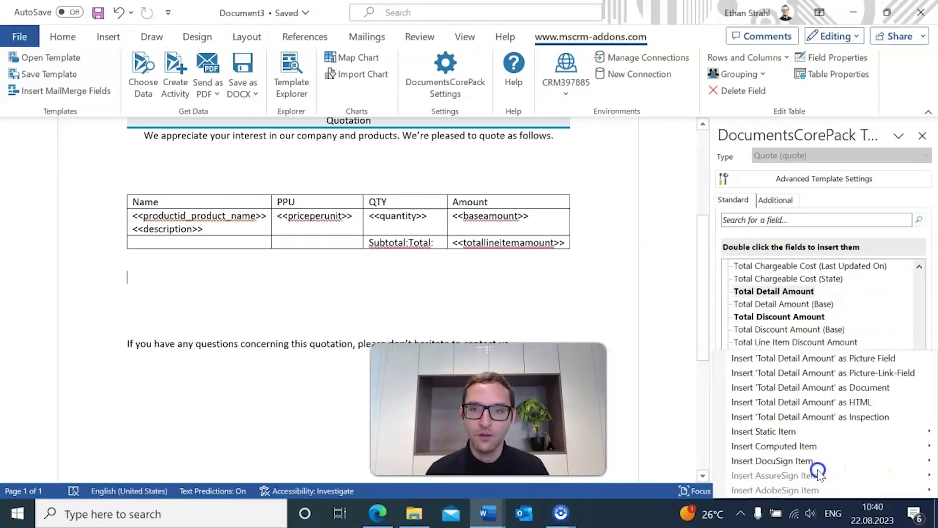
{"action": "mouse_move", "coordinate": [782, 447]}
{"action": "left_click", "coordinate": [679, 460]}
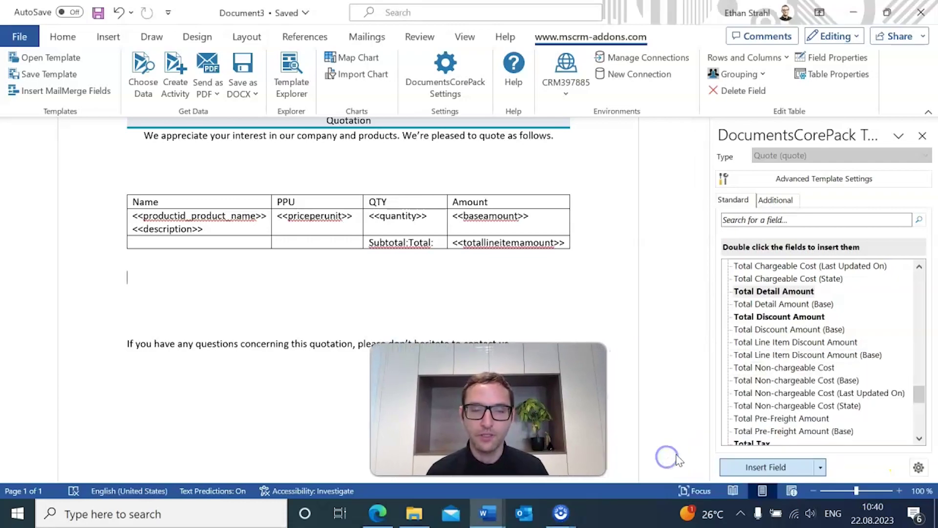
{"action": "left_click", "coordinate": [571, 107]}
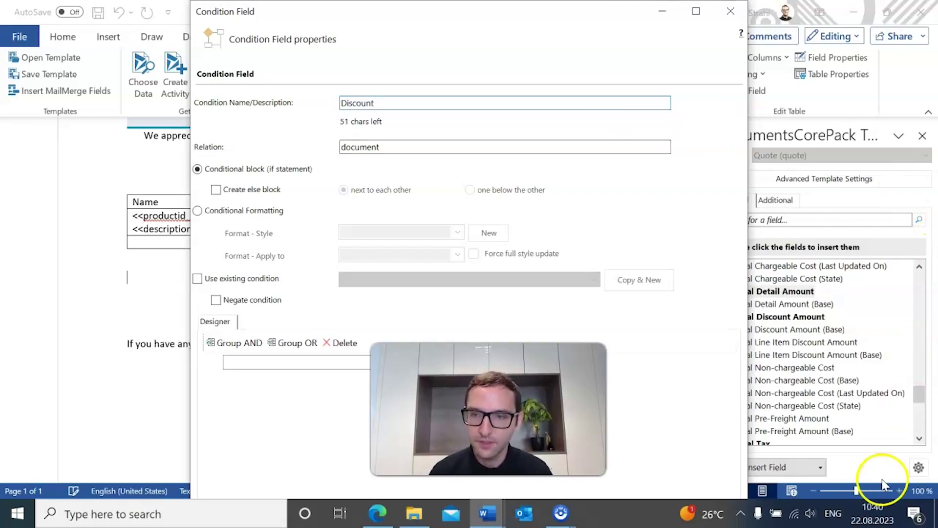
{"action": "left_click", "coordinate": [833, 514]}
{"action": "left_click", "coordinate": [814, 418]}
{"action": "left_click", "coordinate": [523, 103]}
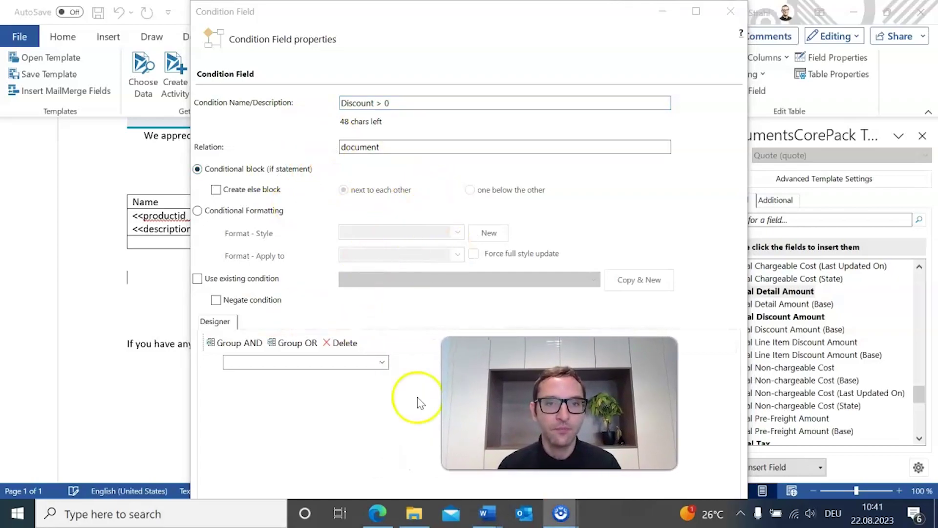
Step: Define the condition as Total Discount Amount greater than 0 and insert the field below the table
{"action": "left_click", "coordinate": [382, 362]}
{"action": "scroll", "coordinate": [299, 167], "scroll_direction": "down", "scroll_amount": 4}
{"action": "scroll", "coordinate": [299, 166], "scroll_direction": "down", "scroll_amount": 12}
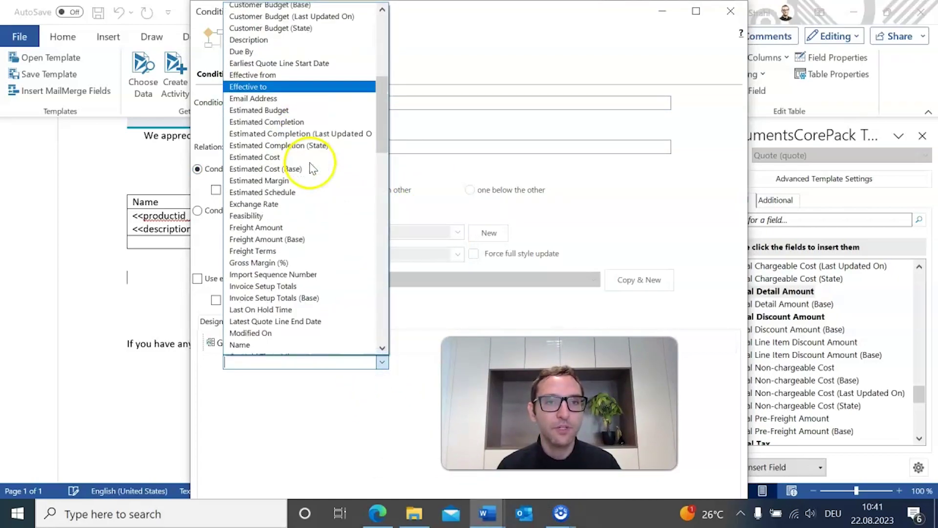
{"action": "scroll", "coordinate": [306, 146], "scroll_direction": "down", "scroll_amount": 5}
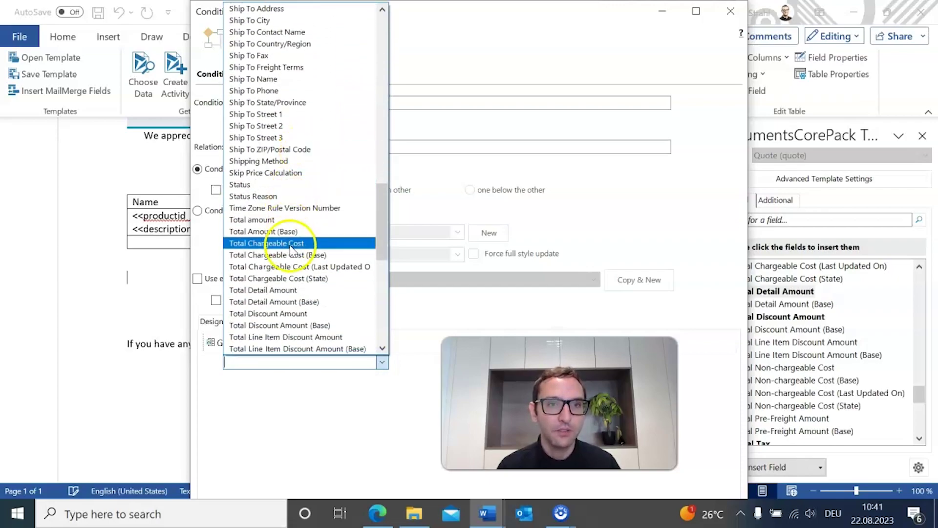
{"action": "left_click", "coordinate": [293, 313]}
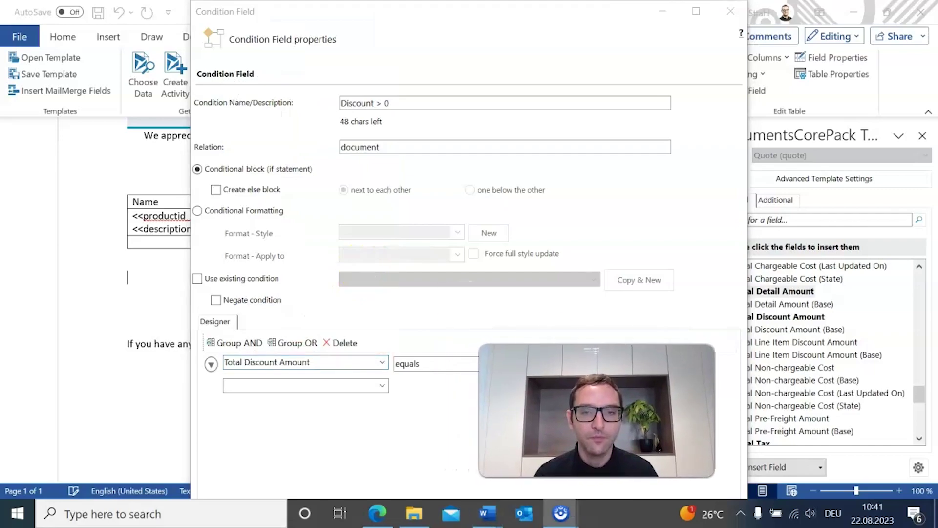
{"action": "left_click_drag", "start_coordinate": [466, 17], "coordinate": [317, 17]}
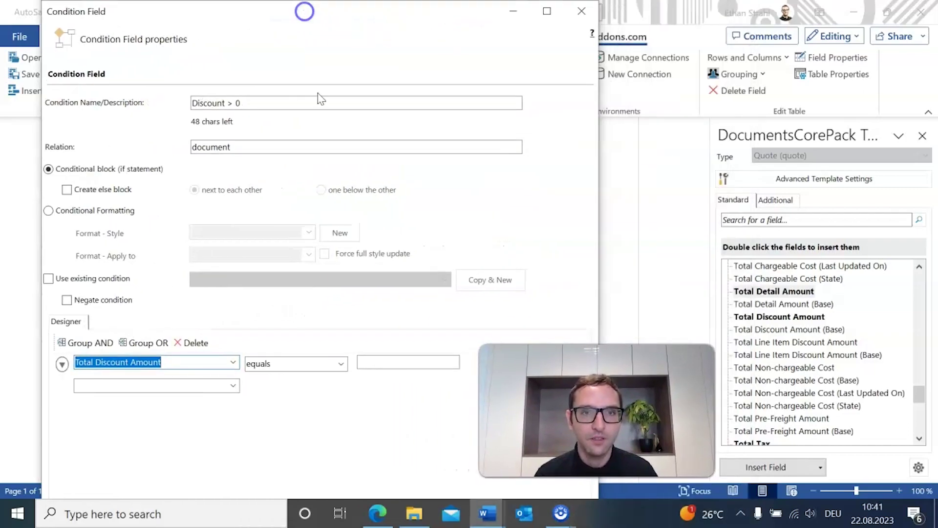
{"action": "left_click", "coordinate": [340, 364]}
{"action": "left_click", "coordinate": [307, 401]}
{"action": "left_click", "coordinate": [383, 362]}
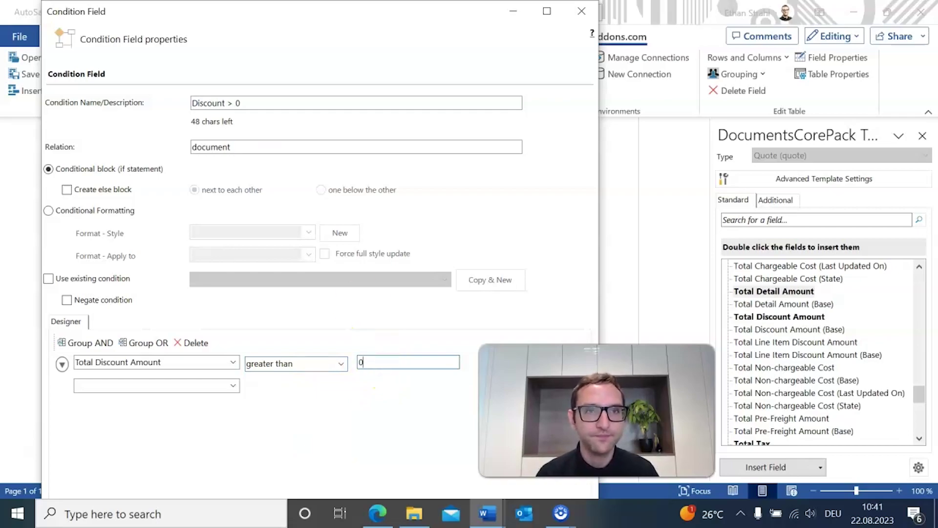
{"action": "mouse_move", "coordinate": [169, 12]}
{"action": "left_mouse_down"}
{"action": "mouse_move", "coordinate": [170, 89]}
{"action": "mouse_move", "coordinate": [157, 25]}
{"action": "left_mouse_up"}
{"action": "left_click", "coordinate": [450, 457]}
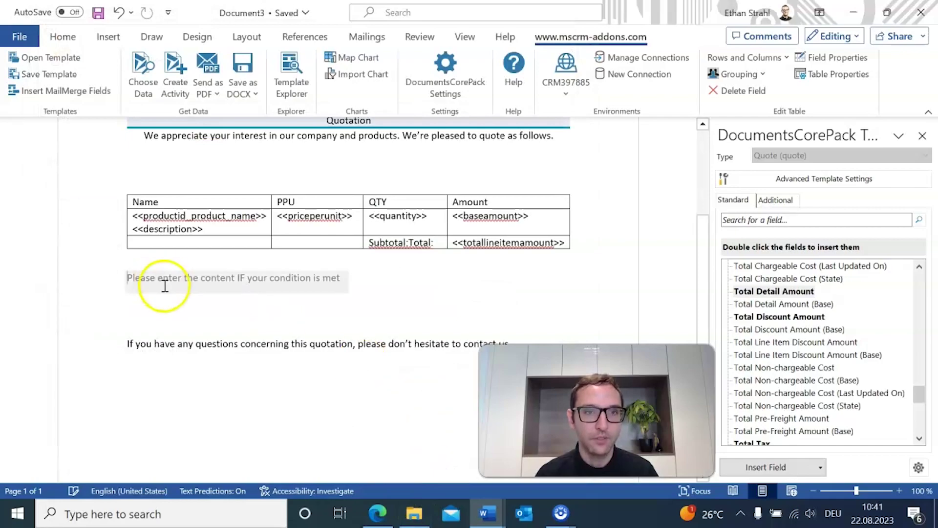
Step: Create another condition field on a new line below the discount block and name it "Tax > 0"
{"action": "left_click", "coordinate": [396, 300]}
{"action": "key", "text": "Return"}
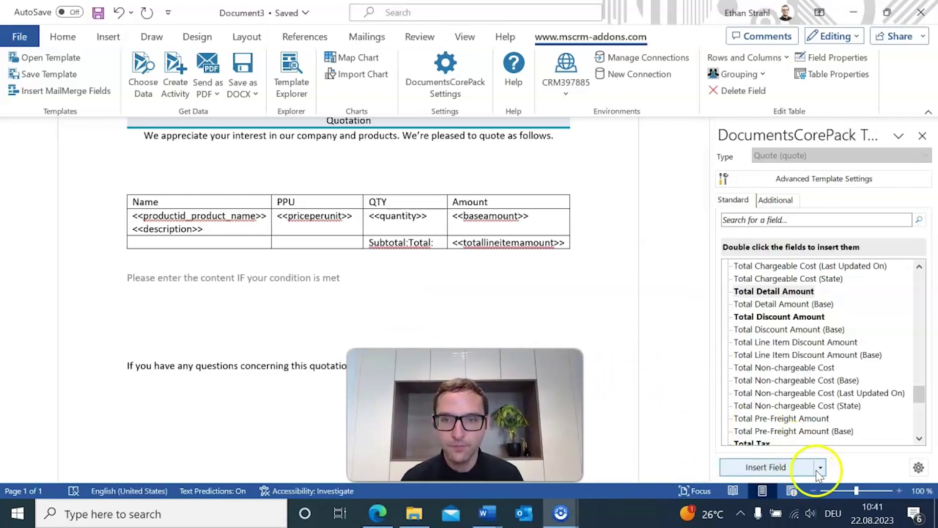
{"action": "left_click", "coordinate": [792, 466]}
{"action": "mouse_move", "coordinate": [792, 447]}
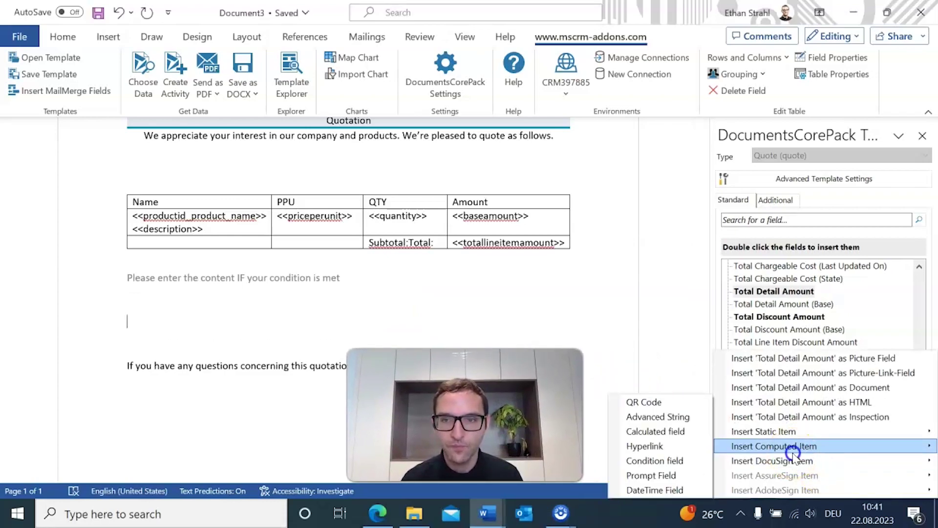
{"action": "left_click", "coordinate": [677, 462]}
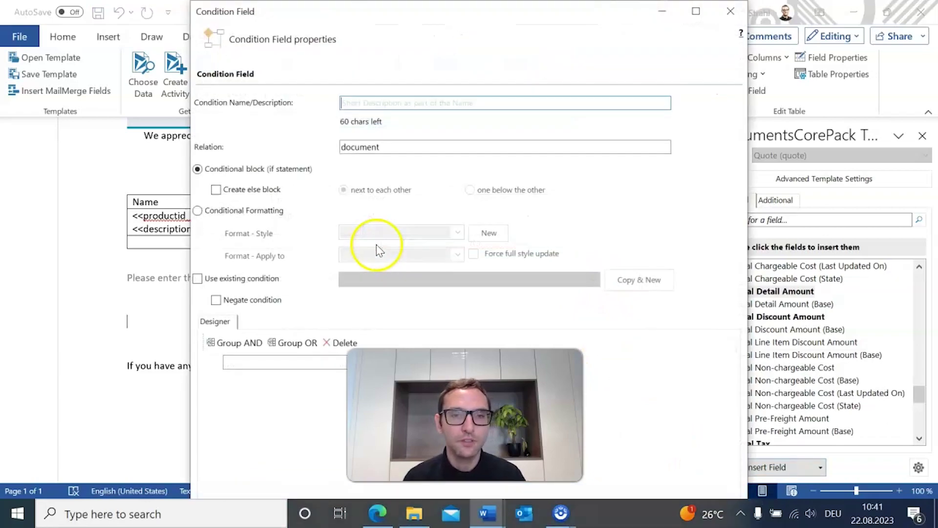
{"action": "left_click_drag", "start_coordinate": [427, 5], "coordinate": [245, 17]}
{"action": "left_click", "coordinate": [248, 104]}
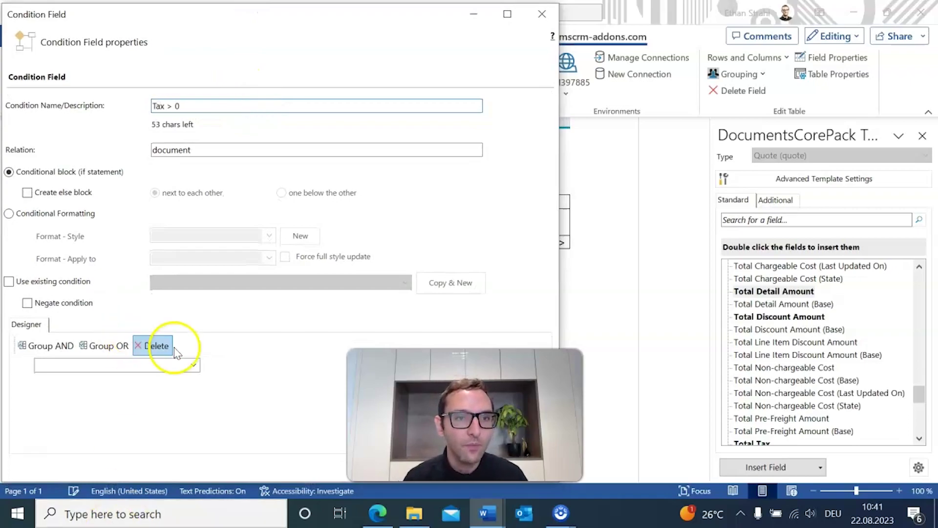
Step: Define the condition as Total Tax greater than 0 and insert the field below the discount block
{"action": "left_click", "coordinate": [194, 365]}
{"action": "scroll", "coordinate": [146, 274], "scroll_direction": "down", "scroll_amount": 20}
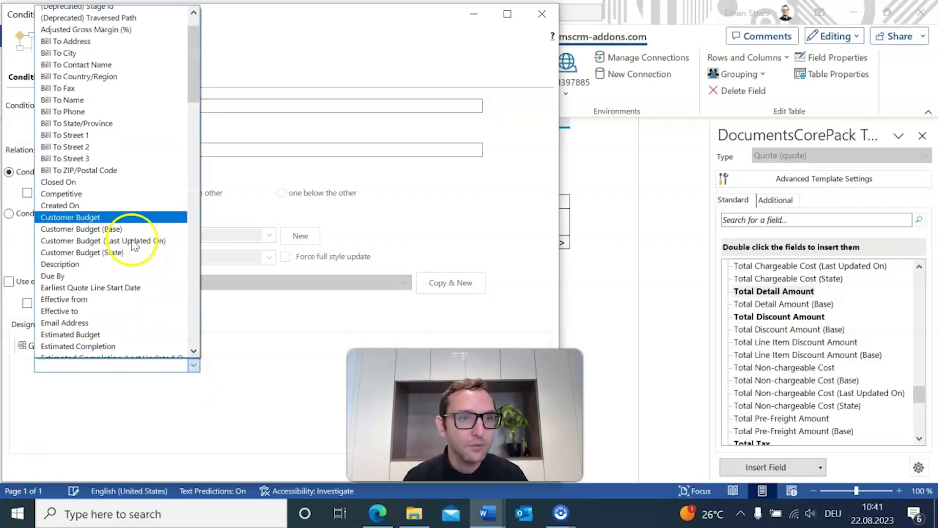
{"action": "scroll", "coordinate": [134, 198], "scroll_direction": "down", "scroll_amount": 4}
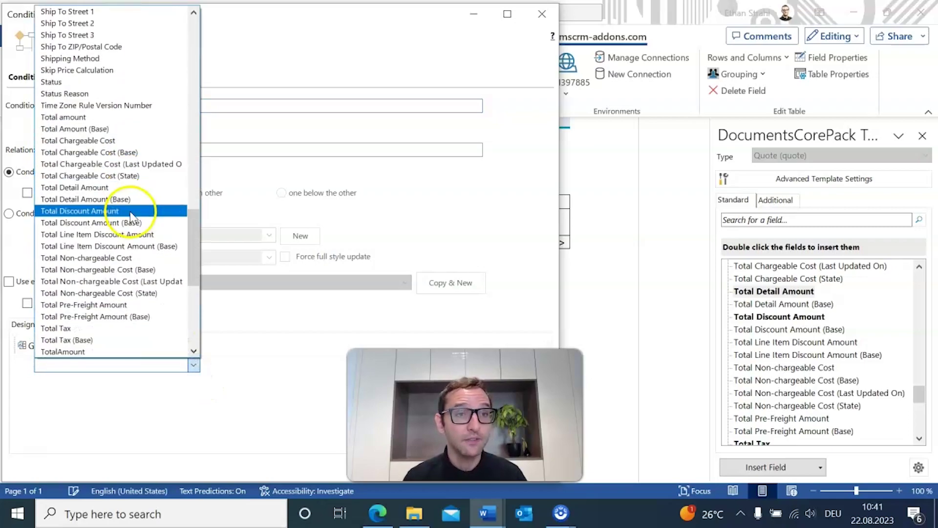
{"action": "left_click", "coordinate": [95, 328]}
{"action": "left_click", "coordinate": [292, 364]}
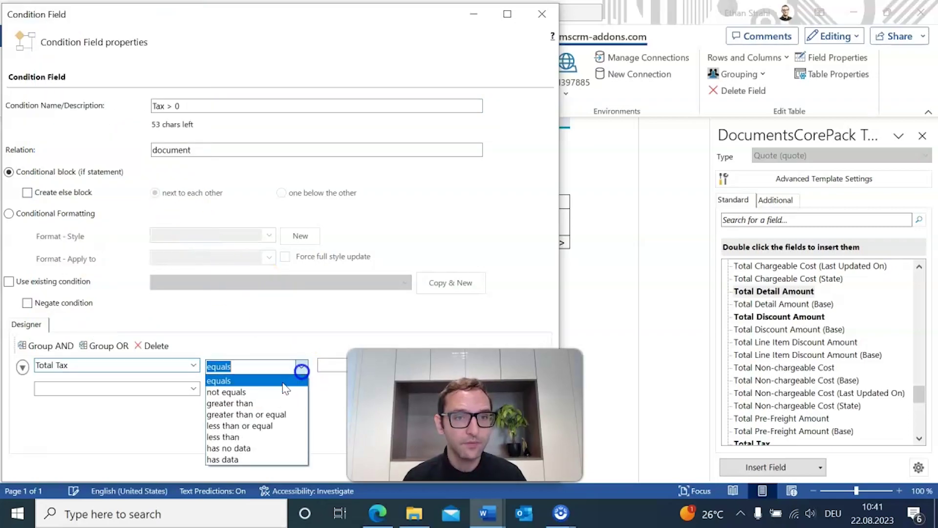
{"action": "left_click", "coordinate": [251, 404]}
{"action": "left_click", "coordinate": [331, 371]}
{"action": "type", "text": "0"}
{"action": "left_click", "coordinate": [370, 13]}
{"action": "mouse_move", "coordinate": [361, 5]}
{"action": "left_mouse_down"}
{"action": "mouse_move", "coordinate": [352, 73]}
{"action": "mouse_move", "coordinate": [348, 13]}
{"action": "mouse_move", "coordinate": [357, 3]}
{"action": "left_mouse_up"}
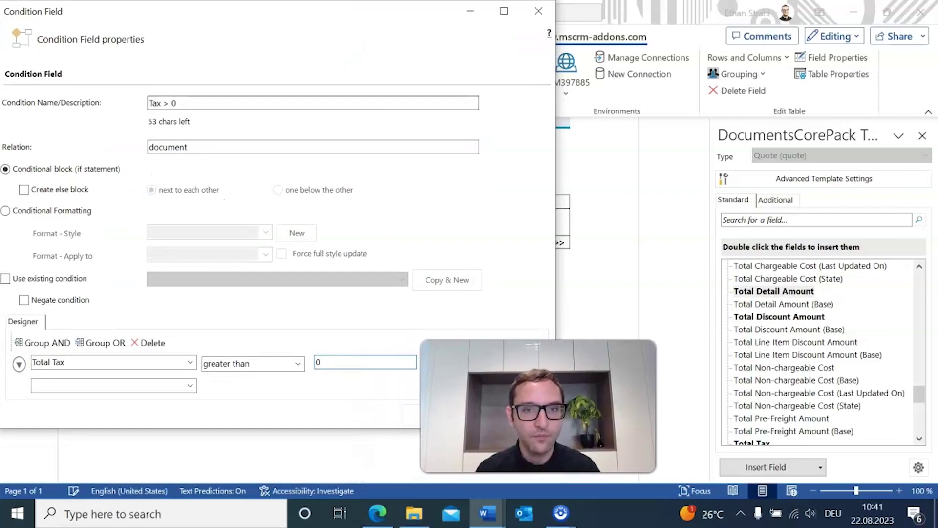
{"action": "left_click", "coordinate": [412, 418]}
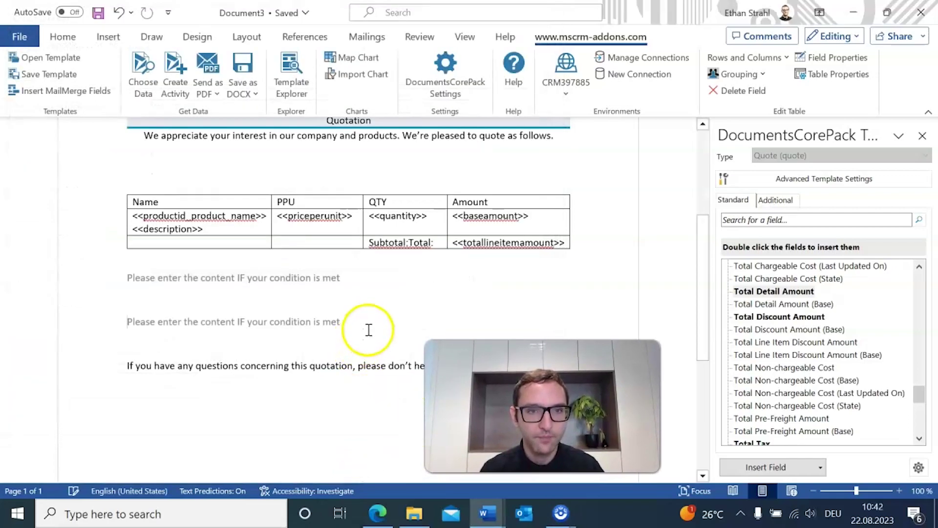
Step: Start a new condition field on its own line below the Tax > 0 block
{"action": "left_click", "coordinate": [369, 330]}
{"action": "key", "text": "Right"}
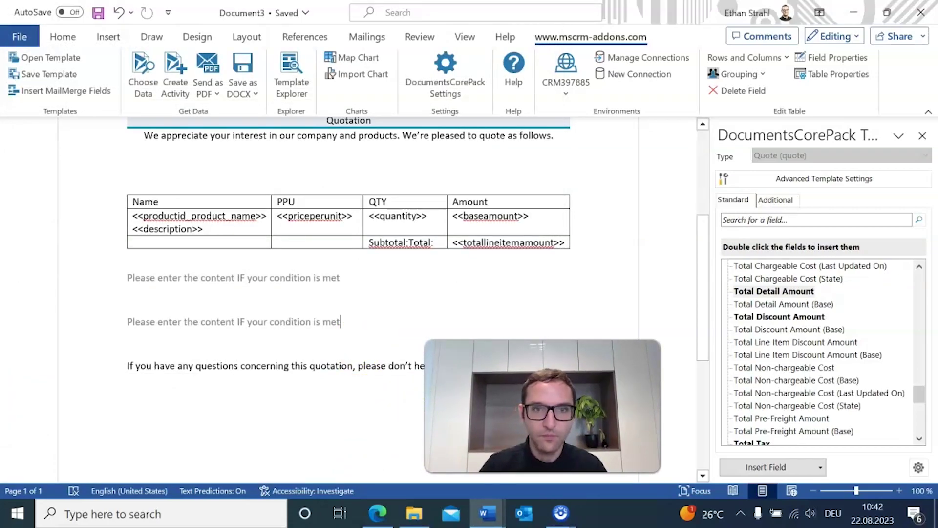
{"action": "key", "text": "Return"}
{"action": "key", "text": "Return"}
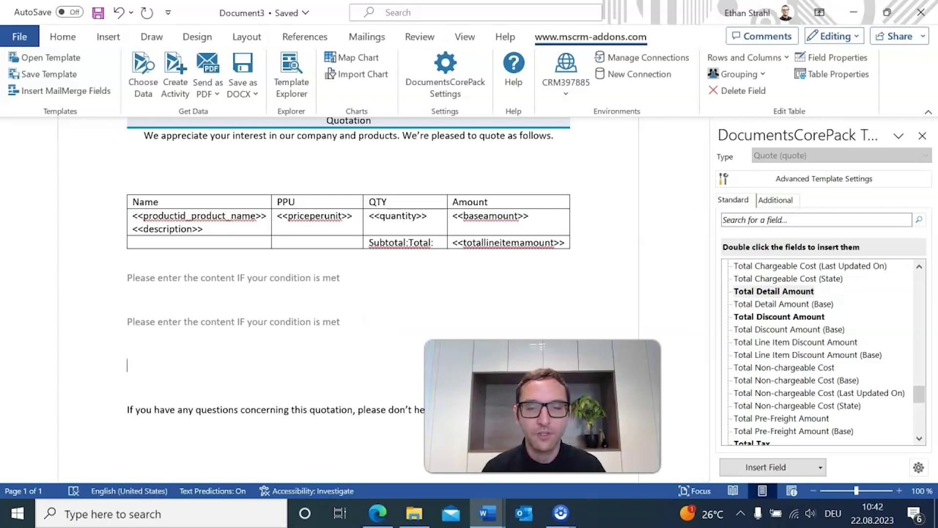
{"action": "left_click", "coordinate": [820, 468]}
{"action": "mouse_move", "coordinate": [790, 449]}
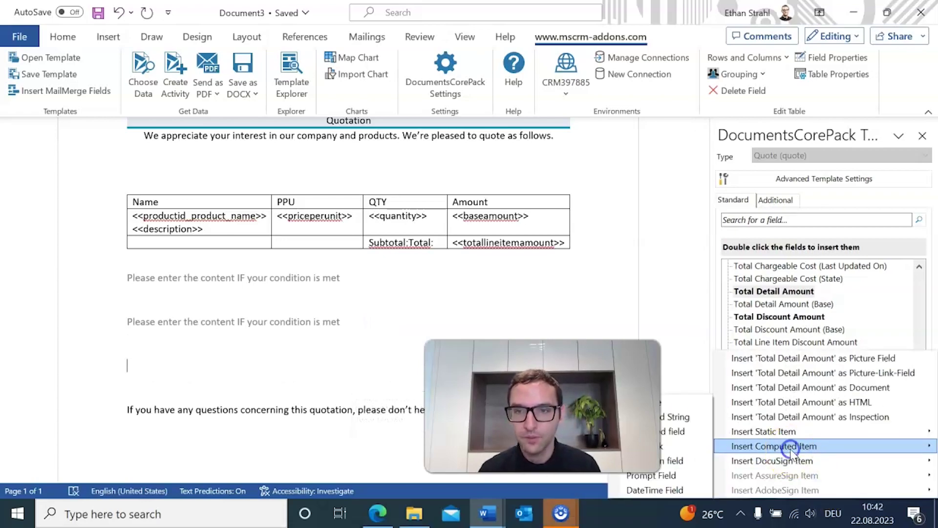
{"action": "left_click", "coordinate": [691, 461]}
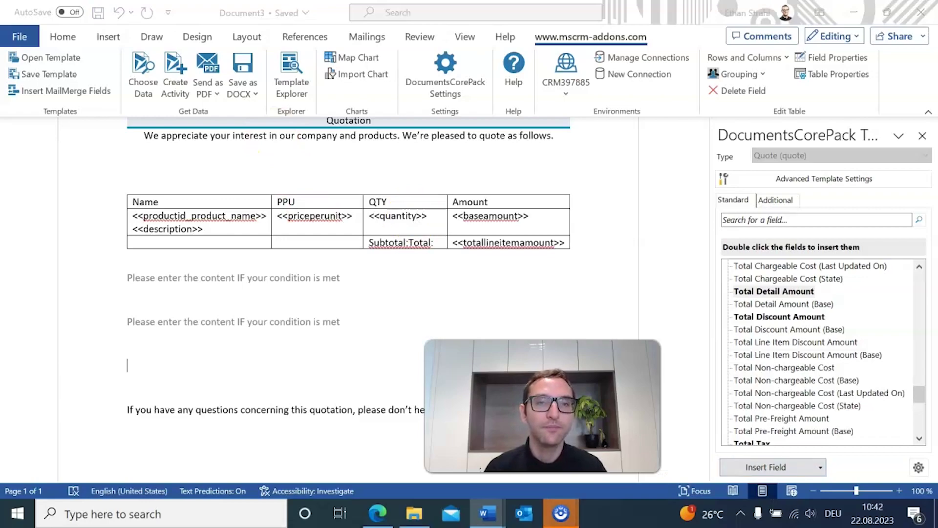
{"action": "left_click", "coordinate": [434, 102]}
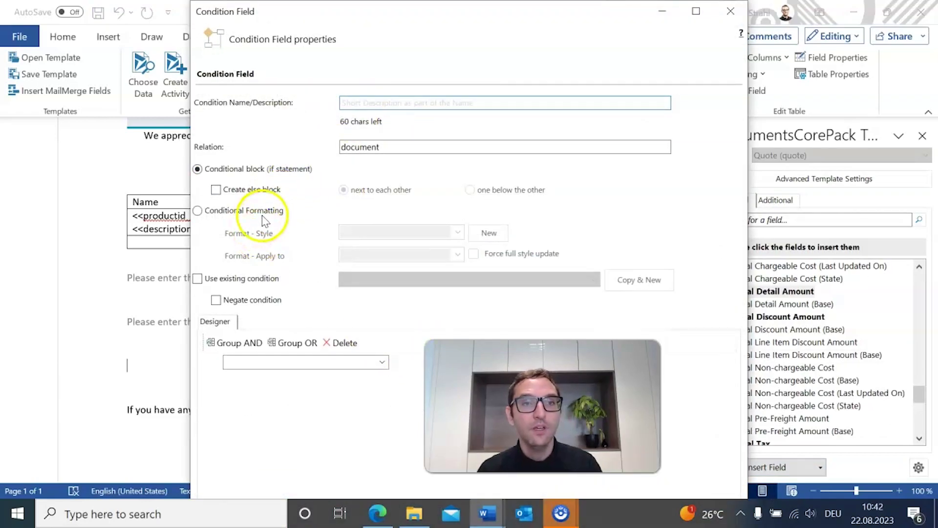
Step: Reuse the existing condition "Tax OR Discount > 0" for the new field and insert it below the tax block
{"action": "left_click", "coordinate": [198, 278]}
{"action": "left_click", "coordinate": [381, 280]}
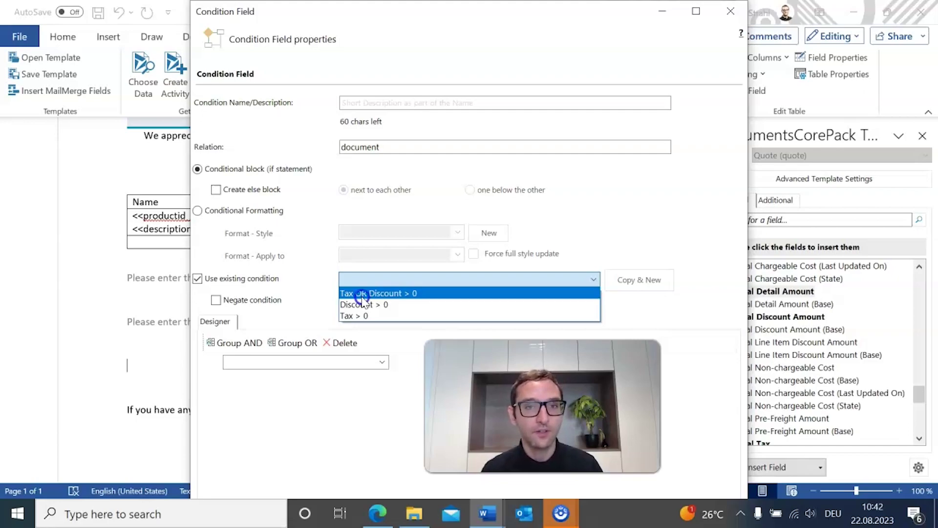
{"action": "left_click", "coordinate": [362, 294]}
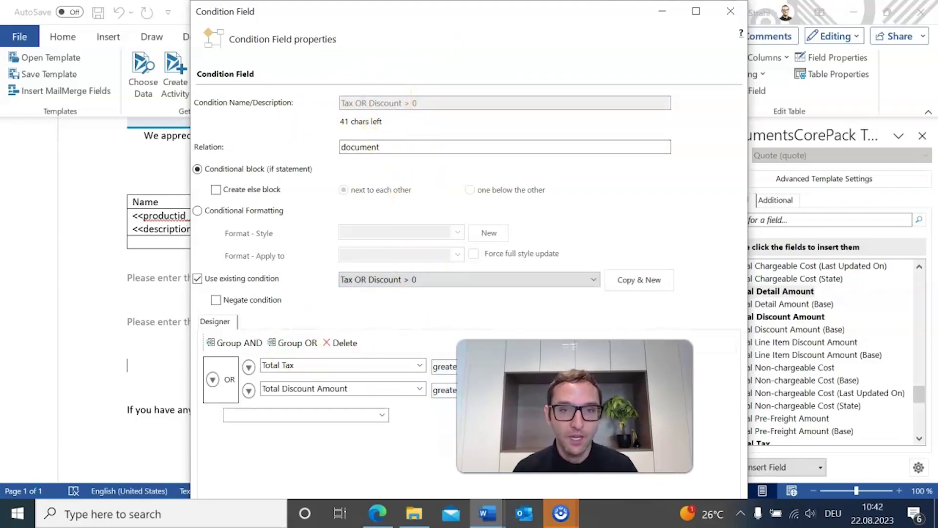
{"action": "left_click_drag", "start_coordinate": [398, 16], "coordinate": [281, 17]}
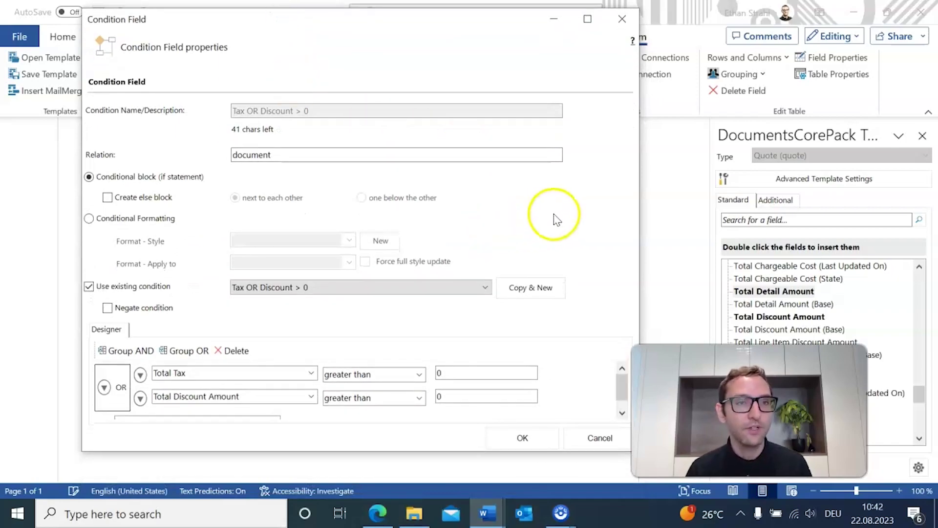
{"action": "scroll", "coordinate": [431, 391], "scroll_direction": "down", "scroll_amount": 1}
{"action": "scroll", "coordinate": [478, 417], "scroll_direction": "up", "scroll_amount": 1}
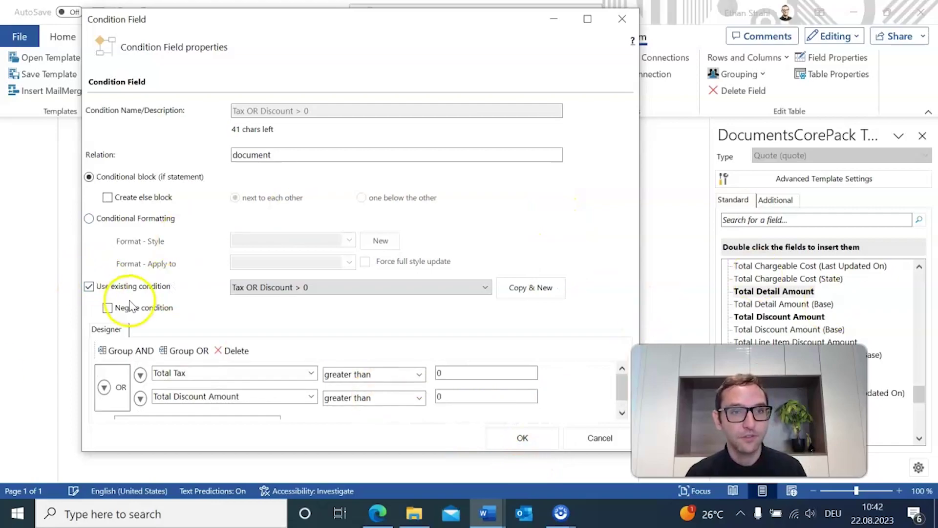
{"action": "left_click", "coordinate": [522, 439]}
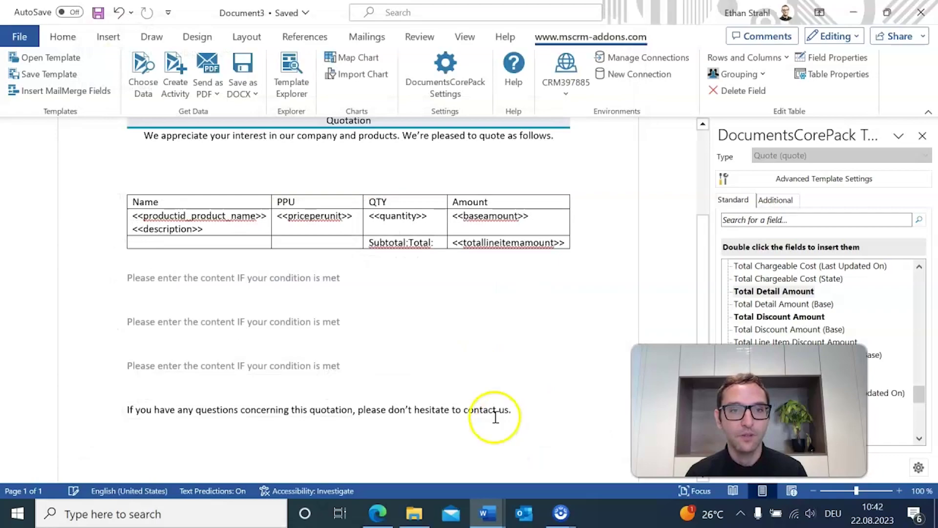
Step: Add an empty line below the Tax OR Discount > 0 block and another between the quote line table and the discount block
{"action": "left_click", "coordinate": [393, 366]}
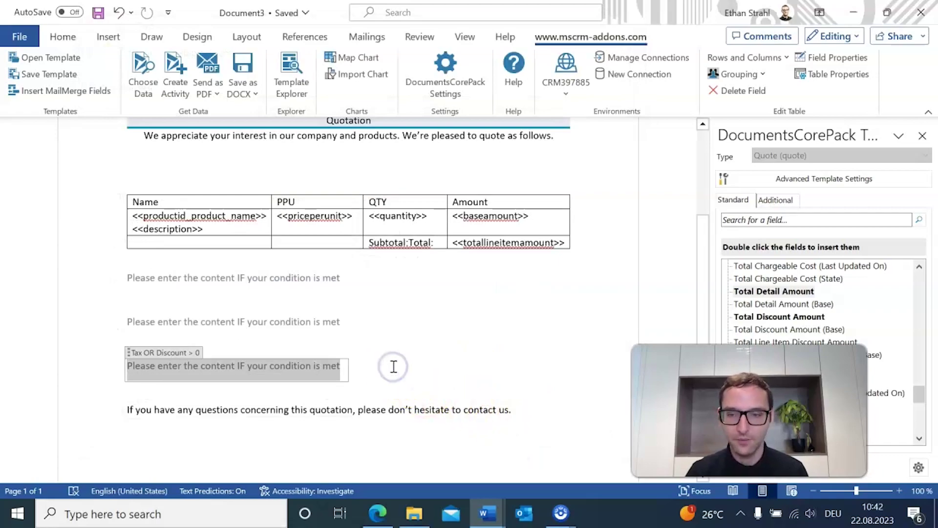
{"action": "key", "text": "Right"}
{"action": "key", "text": "Return"}
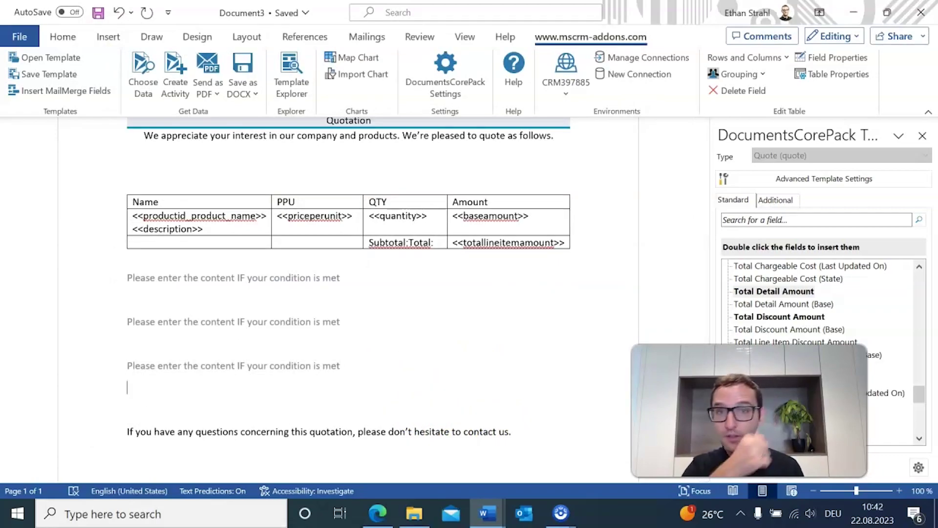
{"action": "left_click", "coordinate": [225, 256]}
{"action": "key", "text": "Return"}
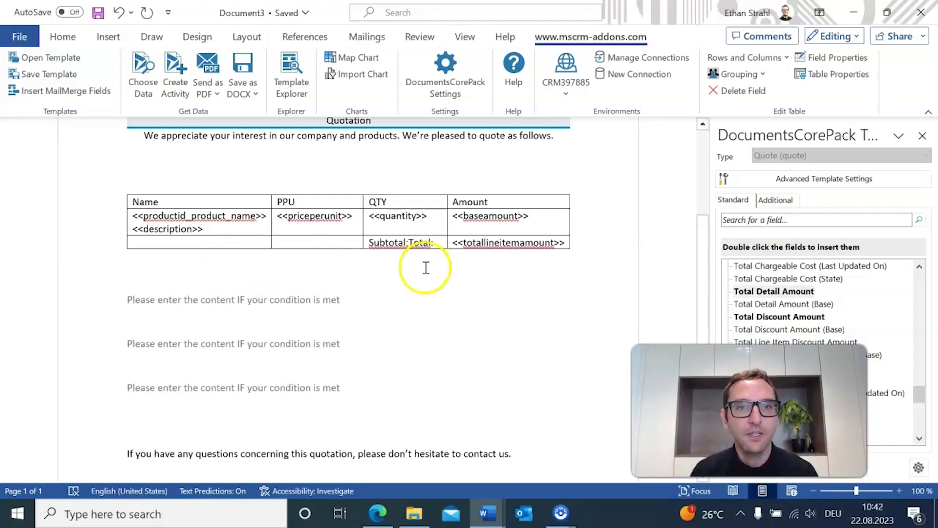
{"action": "scroll", "coordinate": [429, 278], "scroll_direction": "down", "scroll_amount": 1}
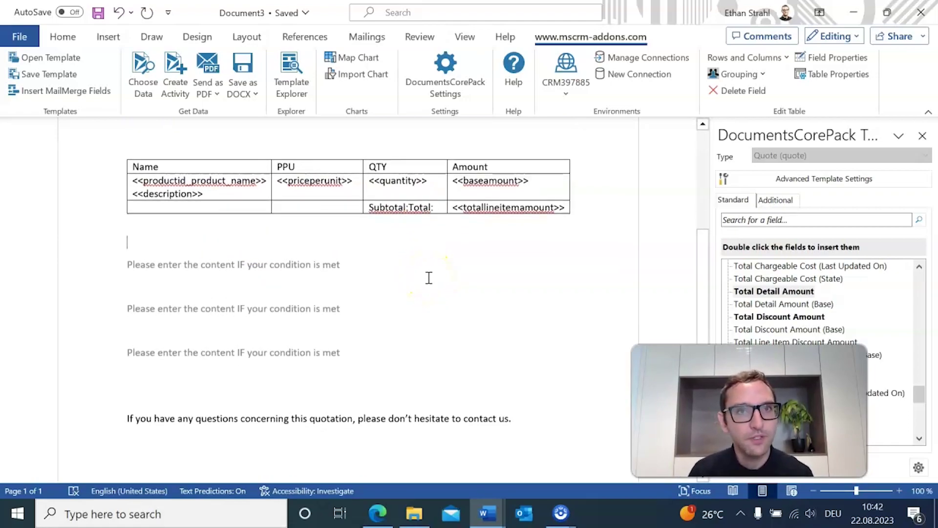
Step: Check which condition each placeholder block belongs to and insert a one-row, four-column table in the Discount > 0 block
{"action": "left_click", "coordinate": [199, 270]}
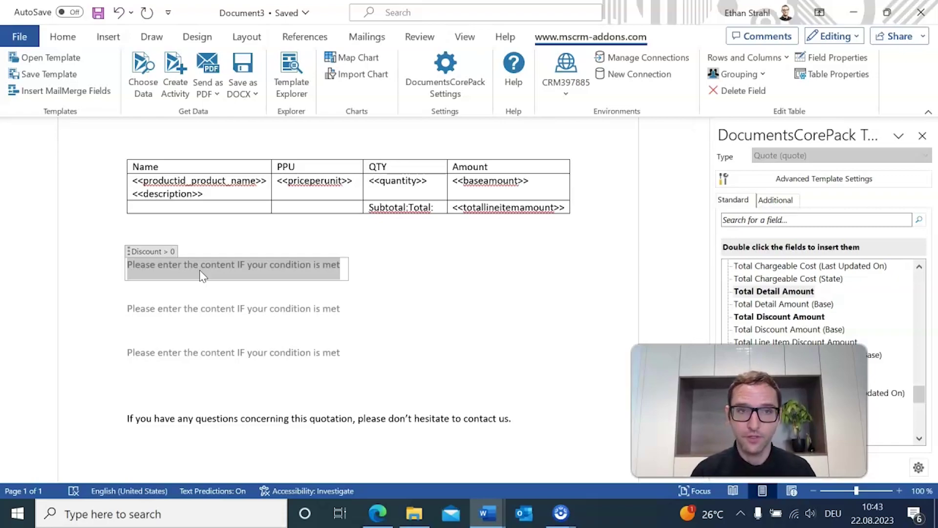
{"action": "left_click", "coordinate": [182, 315]}
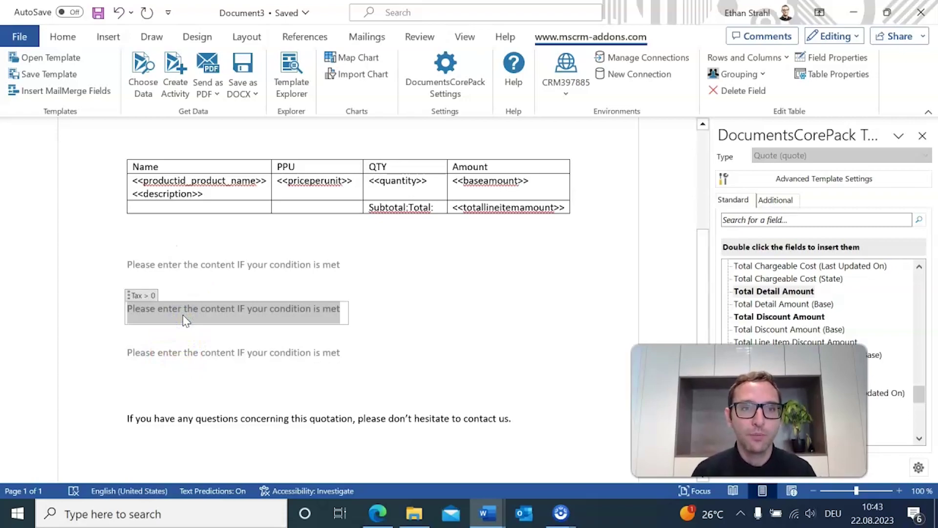
{"action": "left_click", "coordinate": [199, 356]}
{"action": "left_click", "coordinate": [238, 356]}
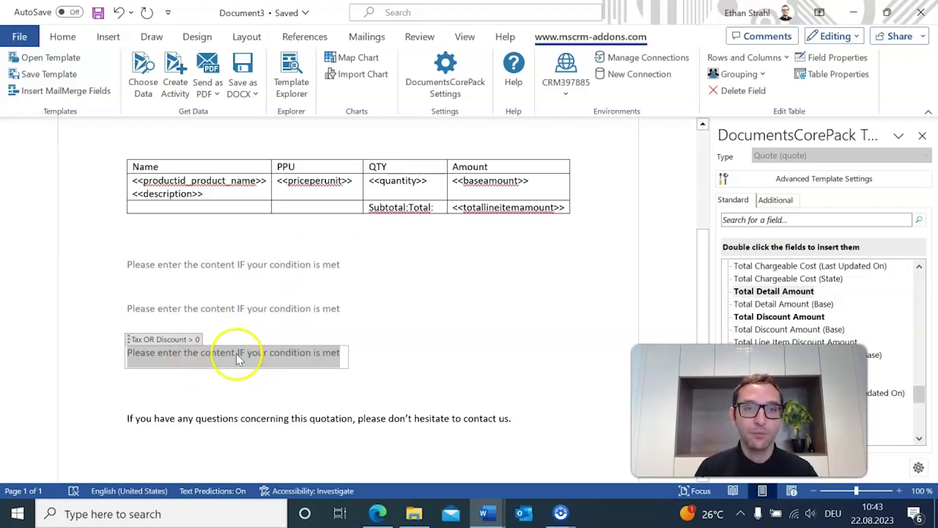
{"action": "left_click", "coordinate": [217, 269]}
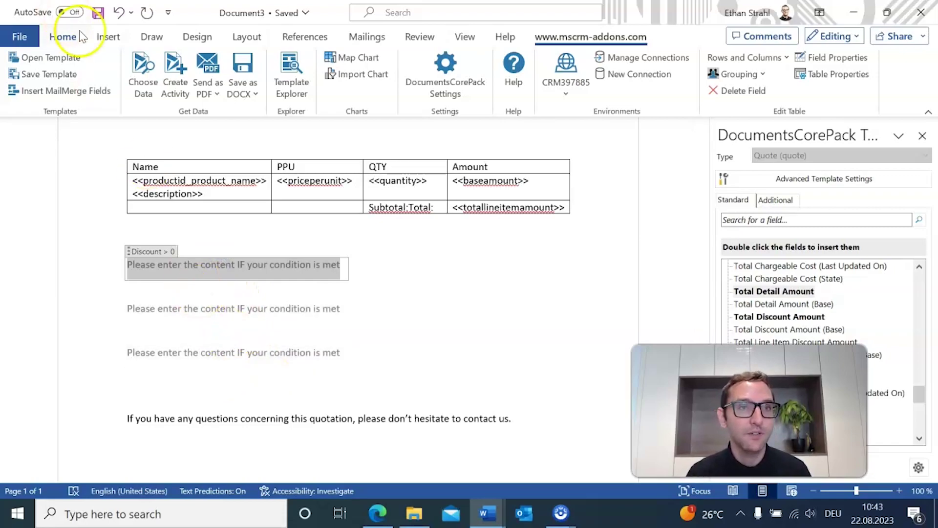
{"action": "left_click", "coordinate": [103, 37]}
{"action": "left_click", "coordinate": [109, 68]}
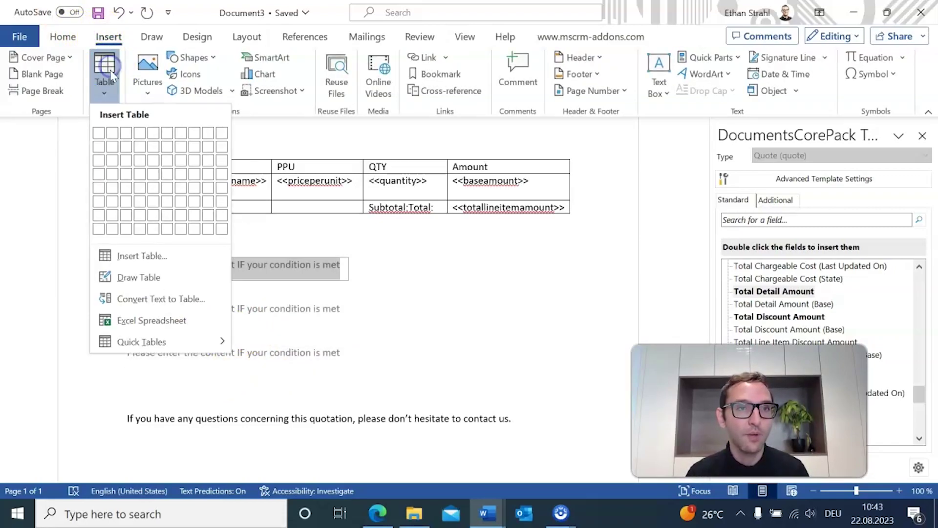
{"action": "left_click", "coordinate": [137, 135]}
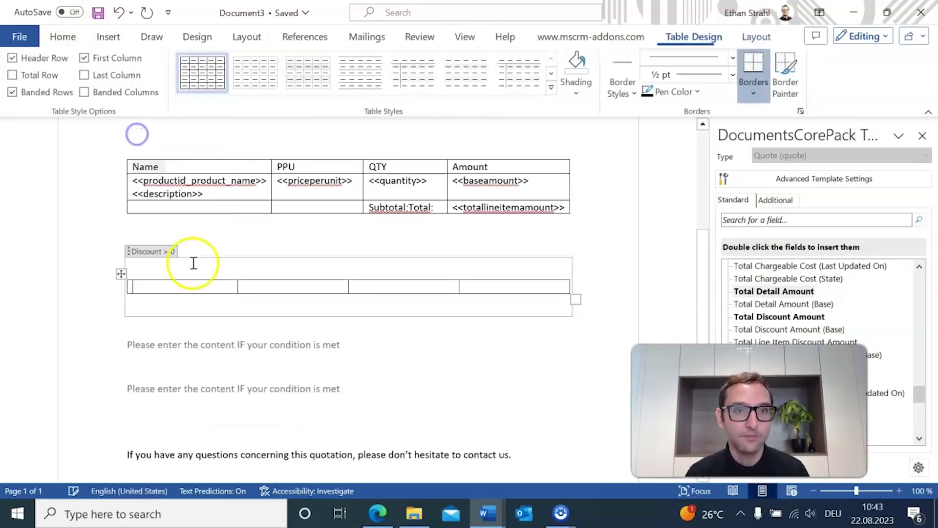
Step: Replace the placeholder in the Tax > 0 block with a one-row, four-column table
{"action": "left_click", "coordinate": [218, 347]}
{"action": "left_click", "coordinate": [104, 39]}
{"action": "left_click", "coordinate": [105, 70]}
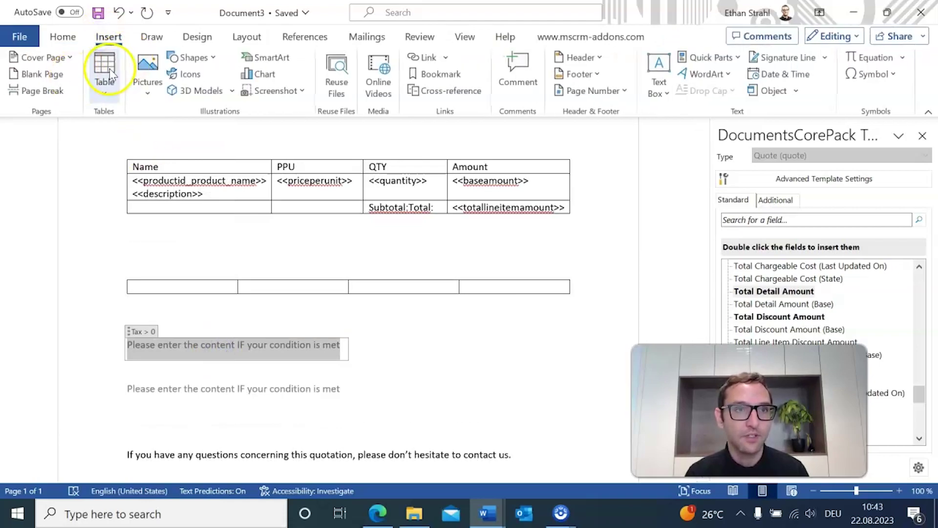
{"action": "left_click", "coordinate": [135, 131]}
Step: Insert a one-row, four-column table in the Tax OR Discount > 0 block
{"action": "left_click", "coordinate": [245, 422]}
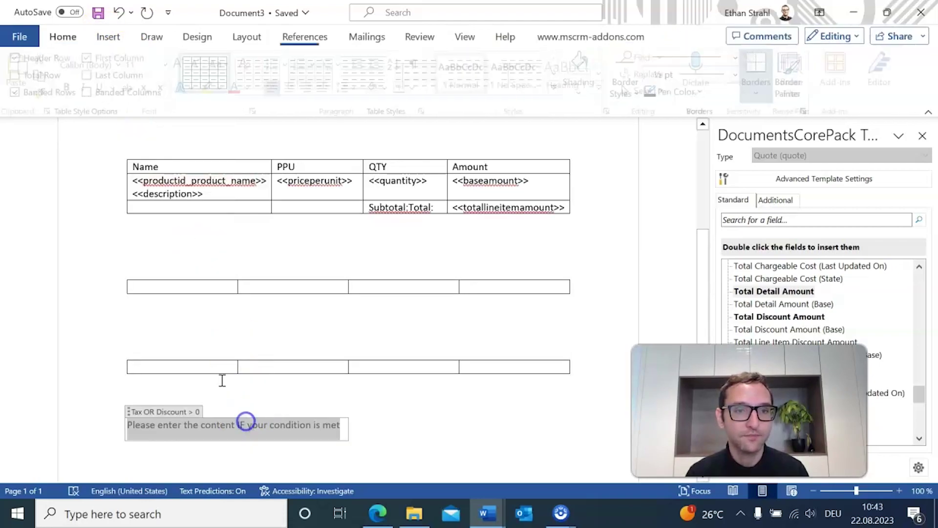
{"action": "left_click", "coordinate": [108, 37]}
{"action": "left_click", "coordinate": [104, 69]}
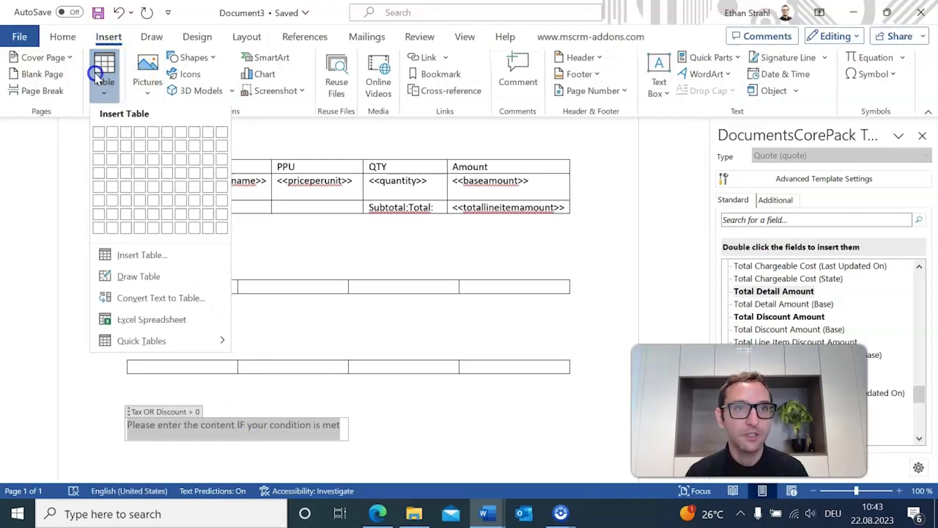
{"action": "left_click", "coordinate": [135, 131]}
{"action": "scroll", "coordinate": [291, 310], "scroll_direction": "down", "scroll_amount": 3}
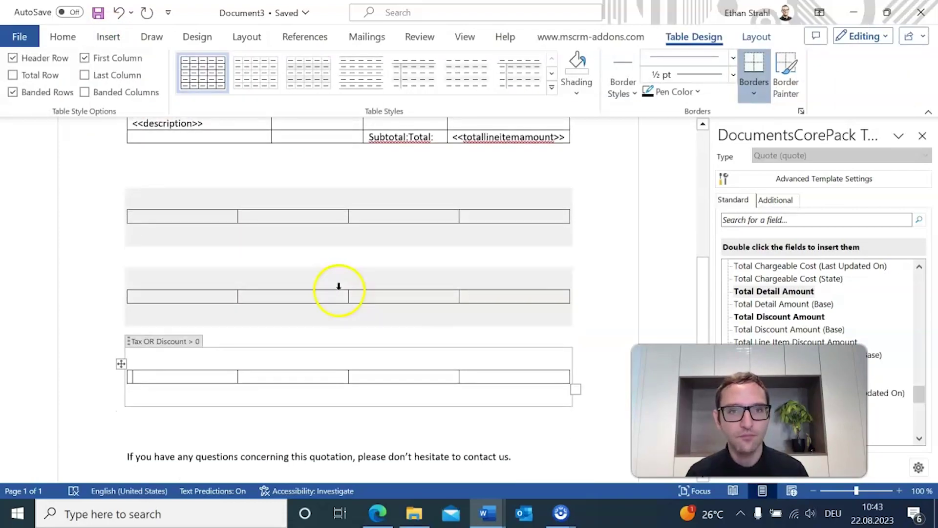
Step: Enter "Discount" in the second cell and "-" in the third cell of the discount block's table
{"action": "left_click", "coordinate": [289, 219]}
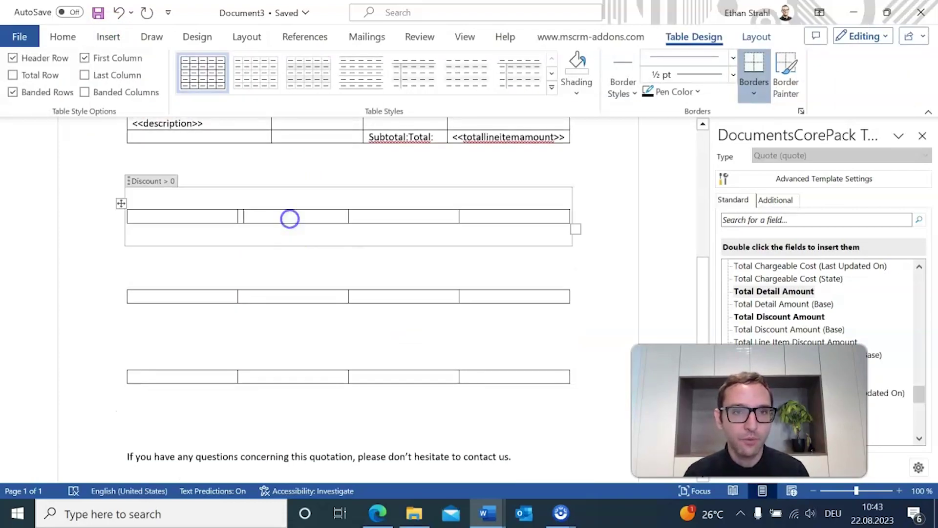
{"action": "type", "text": "Discount"}
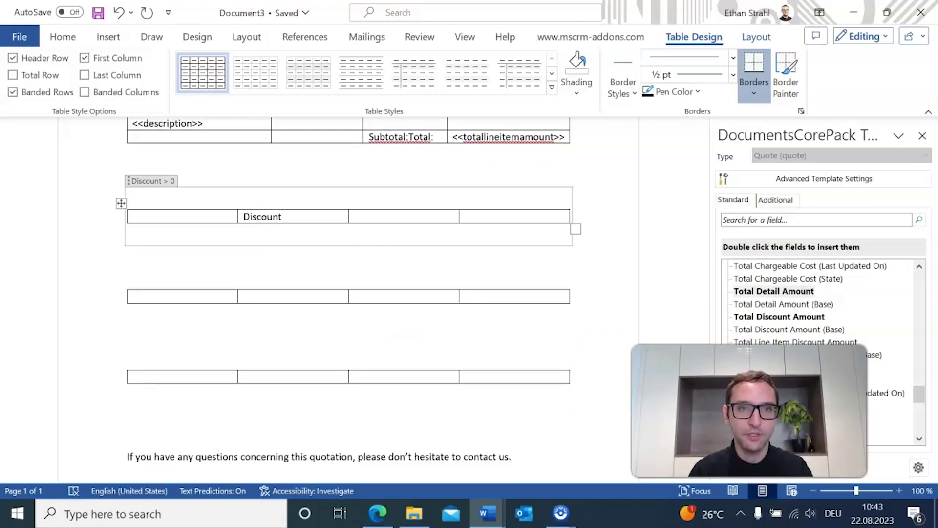
{"action": "left_click", "coordinate": [385, 216]}
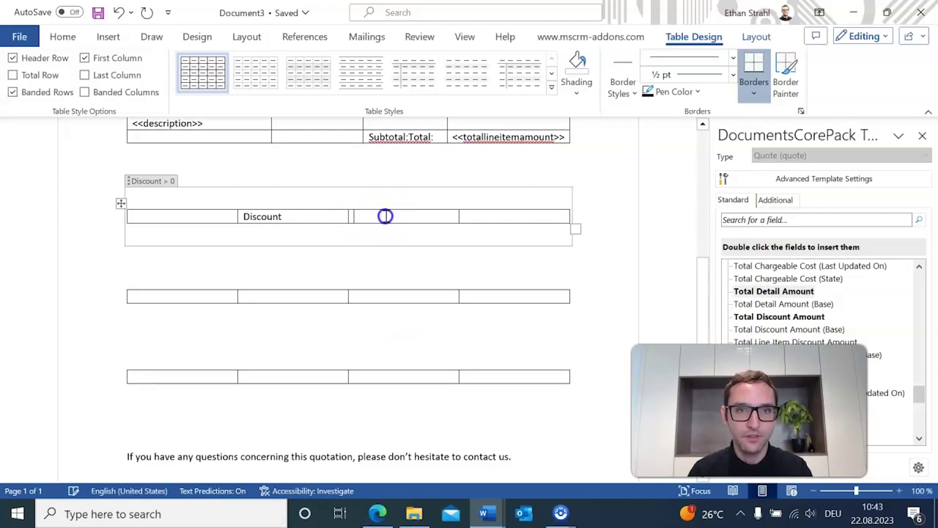
{"action": "type", "text": "-"}
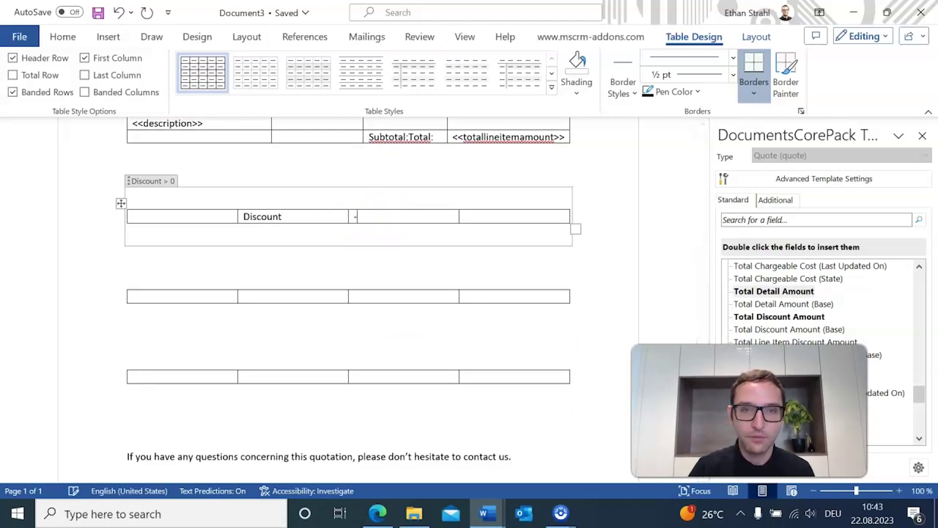
Step: Enter "Tax" and "+" in the tax table's second and third cells, and "Total" in the last table's second cell
{"action": "left_click", "coordinate": [296, 297]}
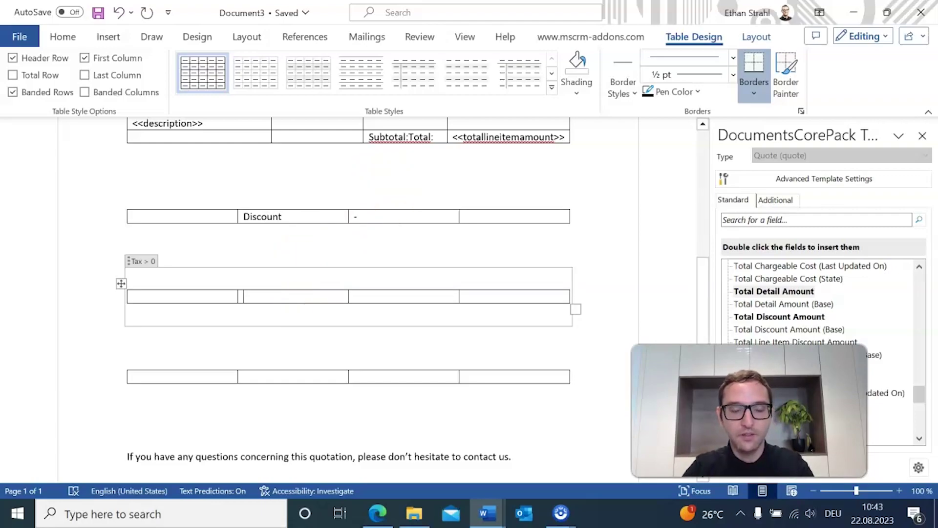
{"action": "type", "text": "Tax"}
{"action": "left_click", "coordinate": [380, 297]}
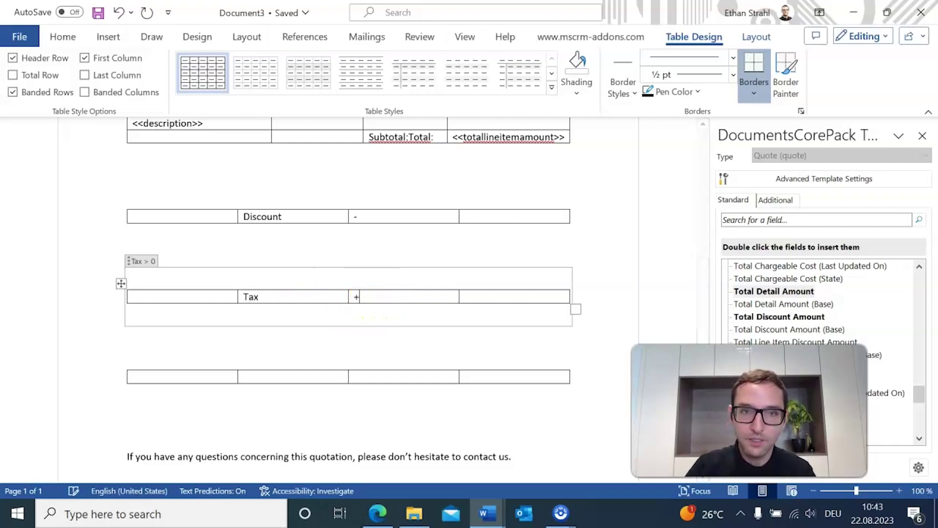
{"action": "left_click", "coordinate": [272, 380]}
{"action": "type", "text": "Total"}
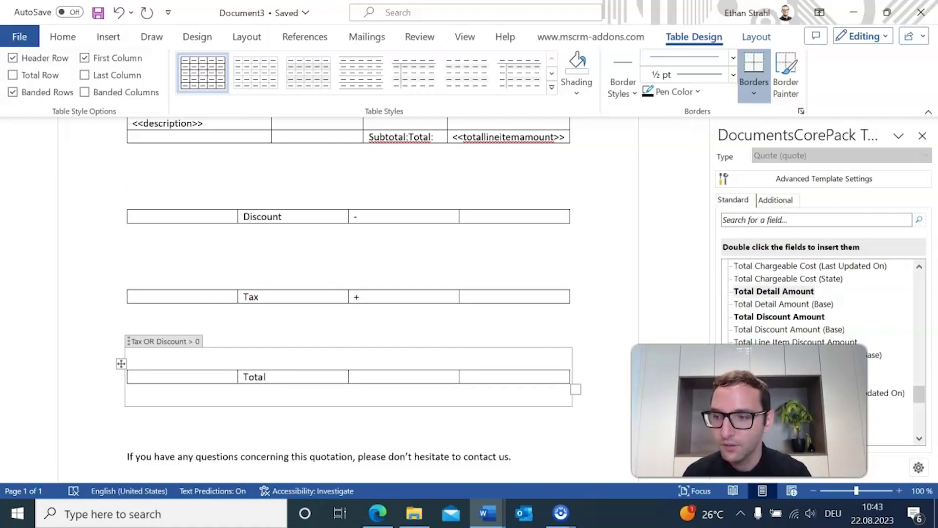
Step: Insert the Total Discount Amount field into the last cell of the discount table
{"action": "left_click", "coordinate": [484, 218]}
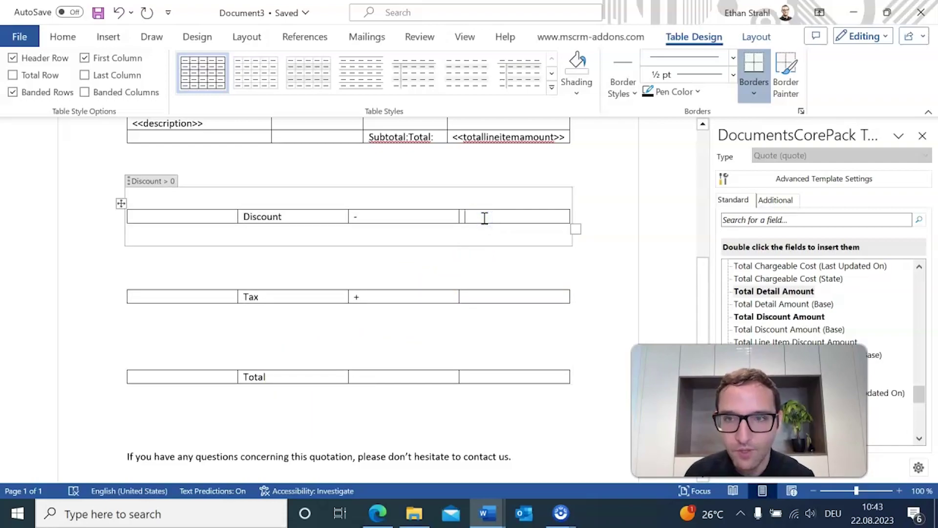
{"action": "left_click", "coordinate": [772, 468]}
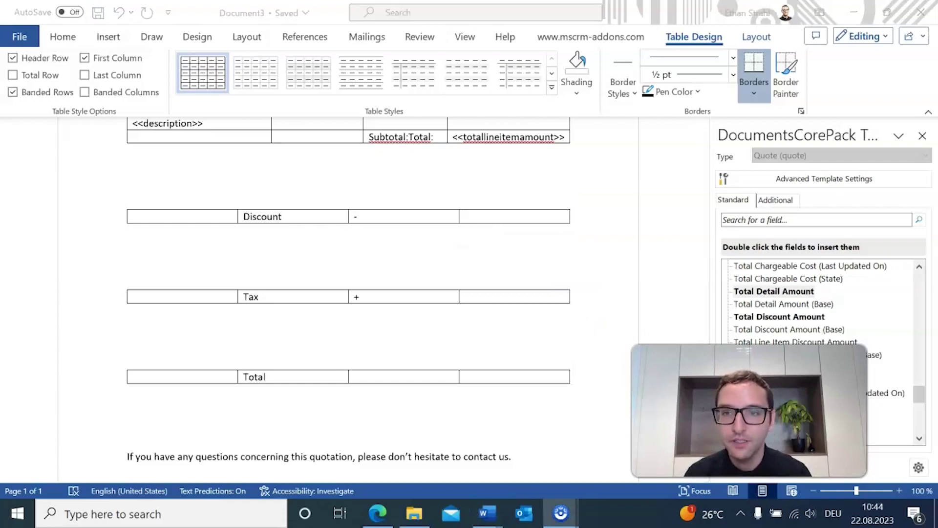
{"action": "left_click", "coordinate": [513, 218]}
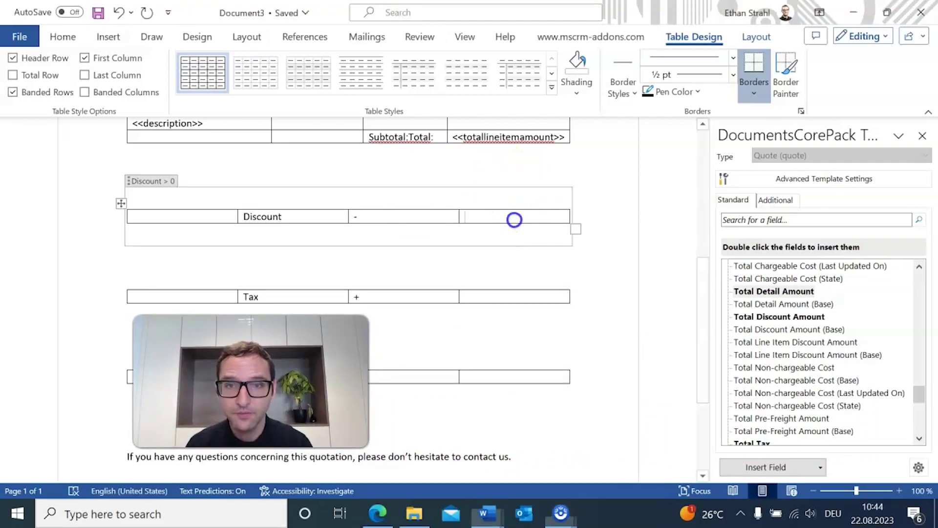
{"action": "double_click", "coordinate": [779, 317]}
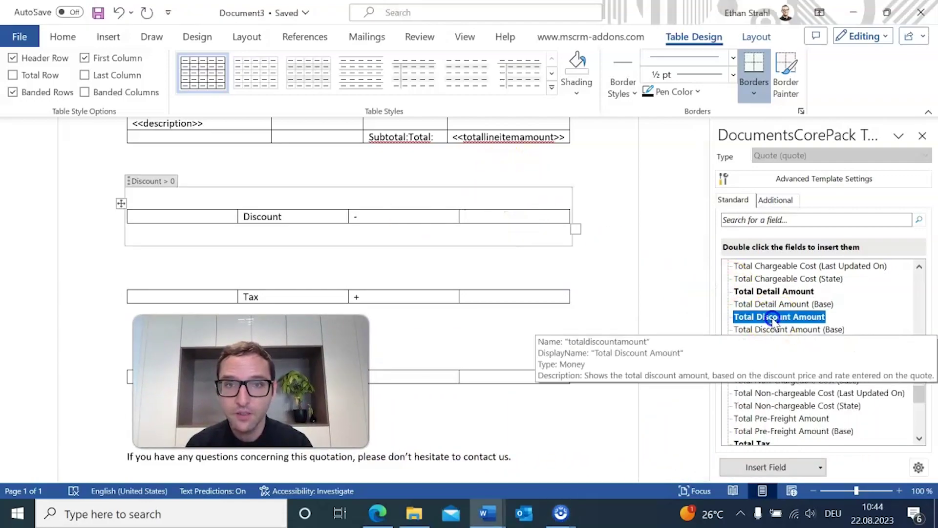
Step: Insert the Total Tax field into the last cell of the tax table
{"action": "left_click", "coordinate": [484, 295]}
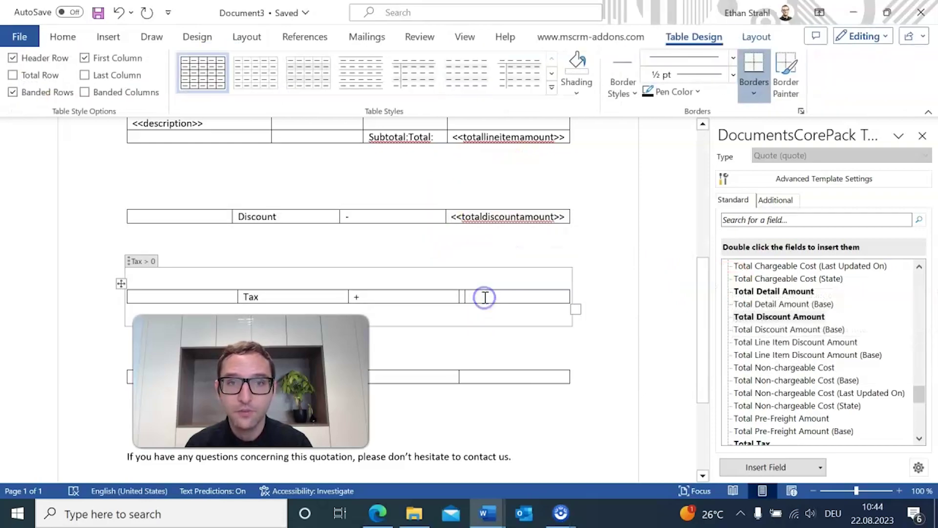
{"action": "scroll", "coordinate": [794, 360], "scroll_direction": "up", "scroll_amount": 1}
{"action": "scroll", "coordinate": [791, 360], "scroll_direction": "down", "scroll_amount": 1}
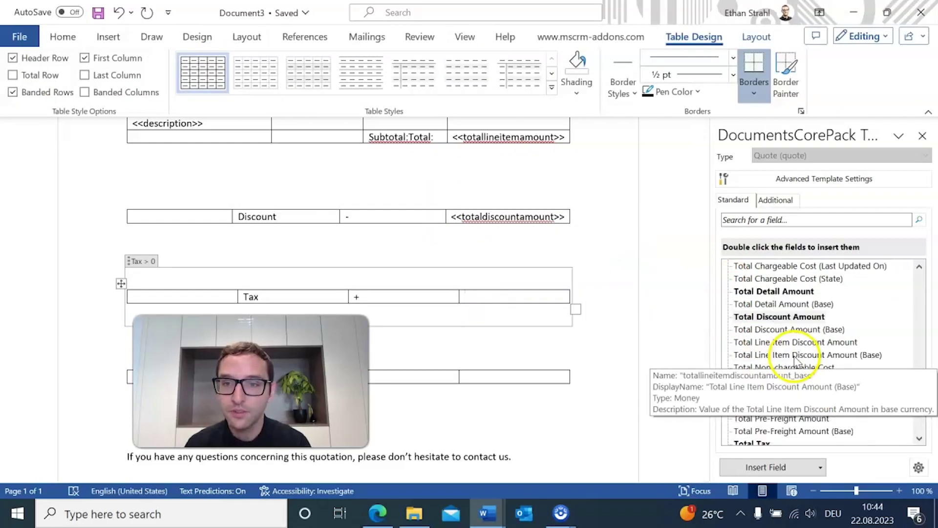
{"action": "double_click", "coordinate": [755, 444]}
Step: Insert the Total amount field into the last cell of the total table
{"action": "scroll", "coordinate": [841, 357], "scroll_direction": "down", "scroll_amount": 1}
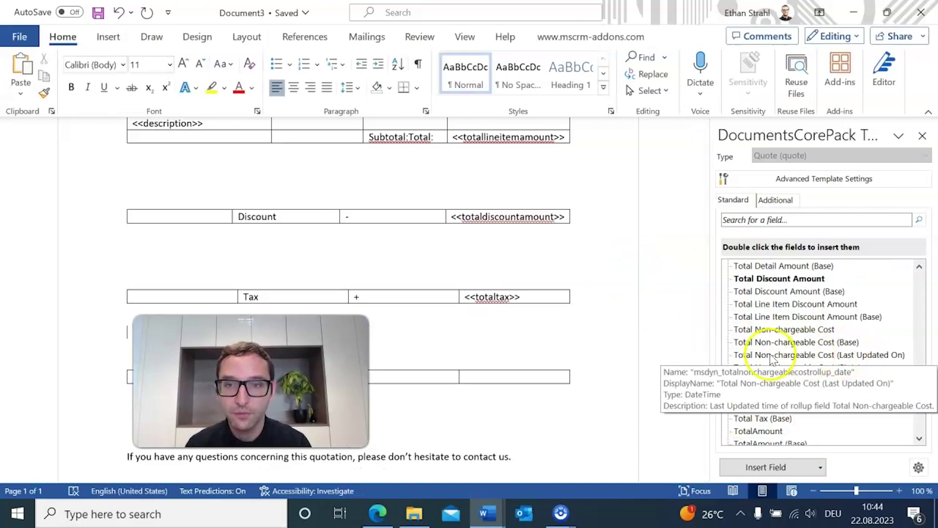
{"action": "left_click", "coordinate": [496, 380]}
{"action": "scroll", "coordinate": [826, 361], "scroll_direction": "up", "scroll_amount": 3}
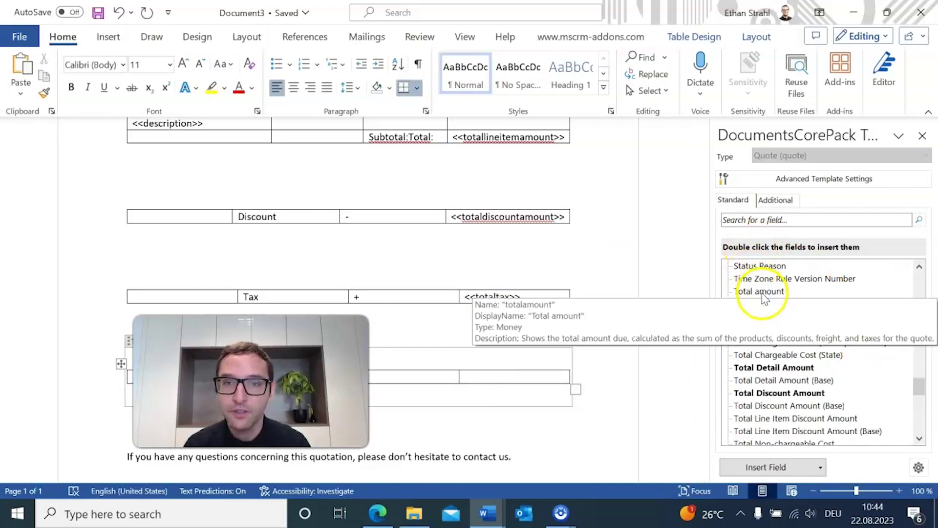
{"action": "double_click", "coordinate": [764, 295]}
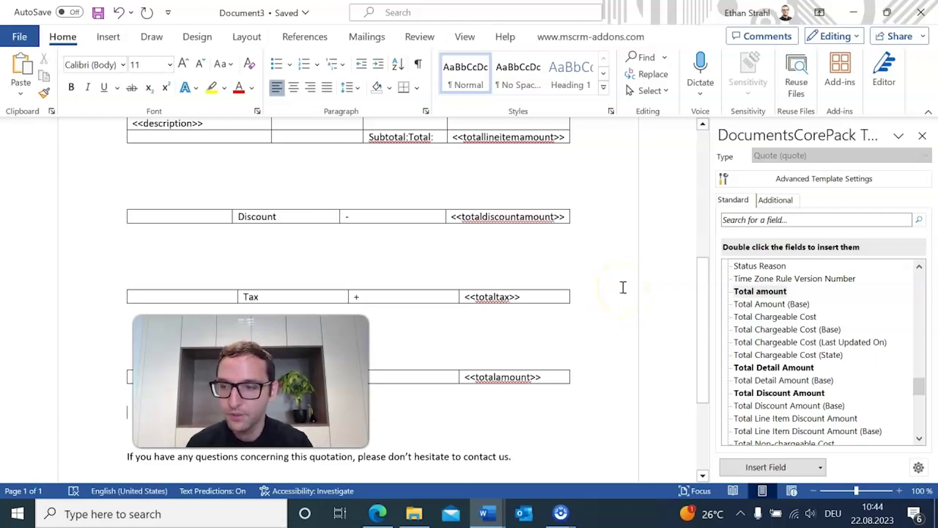
{"action": "left_click", "coordinate": [207, 239]}
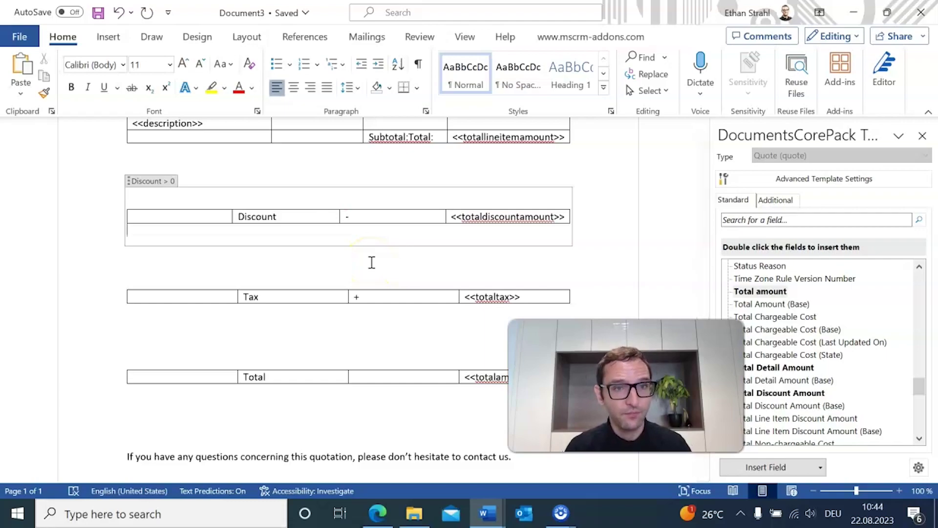
{"action": "left_click", "coordinate": [314, 396]}
{"action": "left_click_drag", "start_coordinate": [313, 397], "coordinate": [243, 221]}
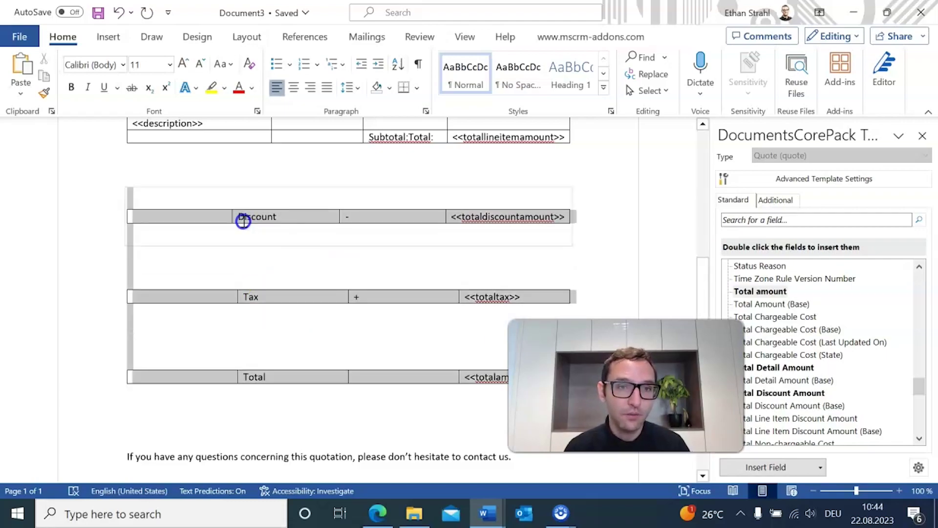
{"action": "left_click", "coordinate": [252, 259]}
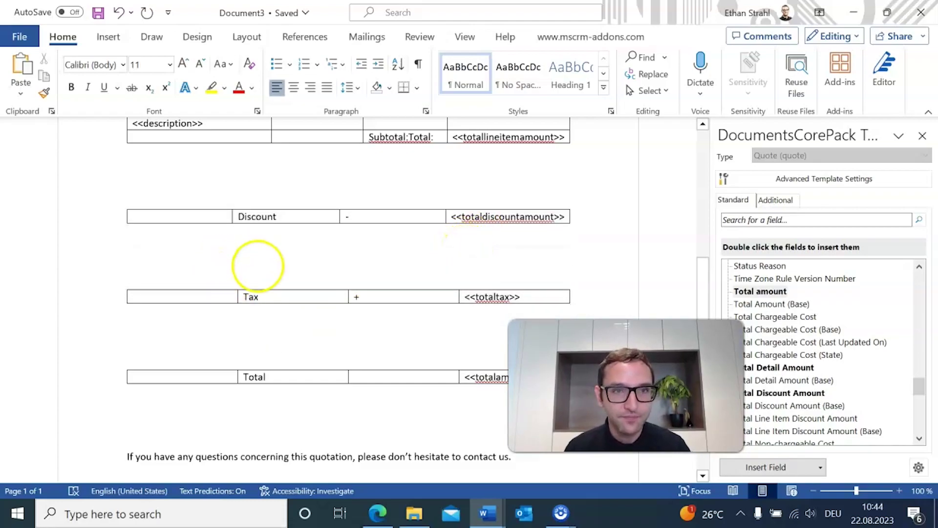
{"action": "left_click", "coordinate": [182, 241]}
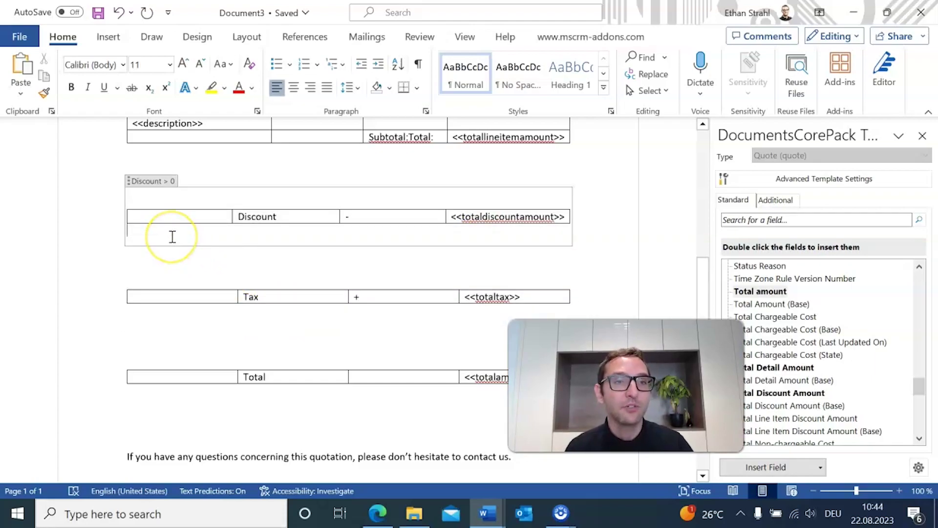
{"action": "left_click_drag", "start_coordinate": [626, 386], "coordinate": [516, 293]}
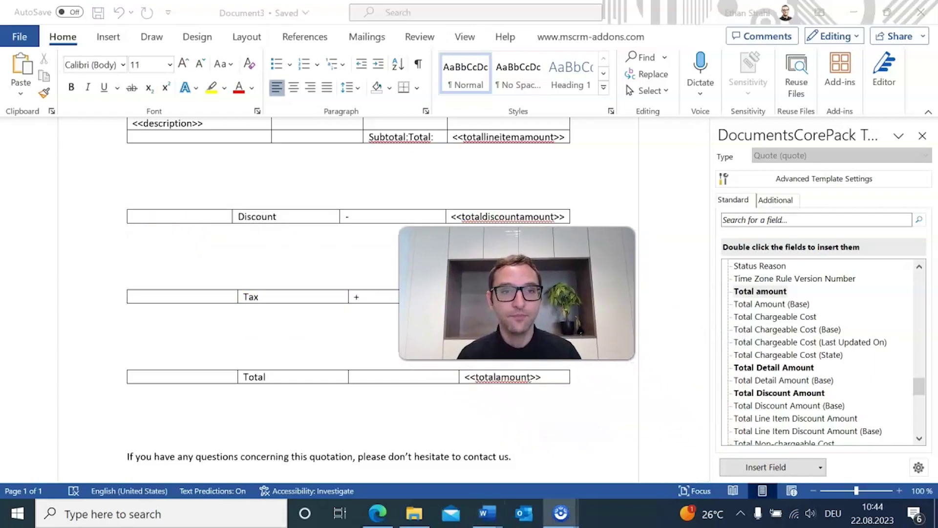
Step: Insert a Join Tables static item on the line below the discount table, inside the Discount > 0 block
{"action": "left_click", "coordinate": [147, 238]}
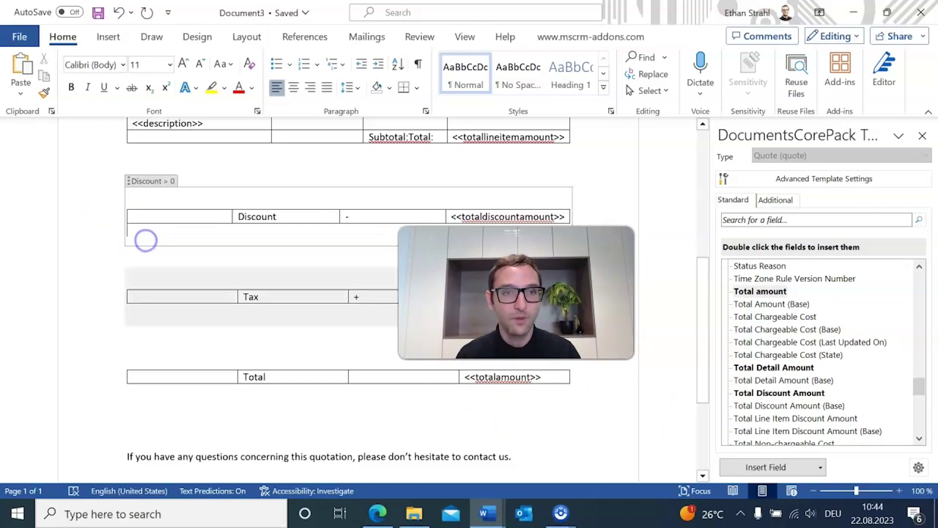
{"action": "left_click", "coordinate": [821, 469]}
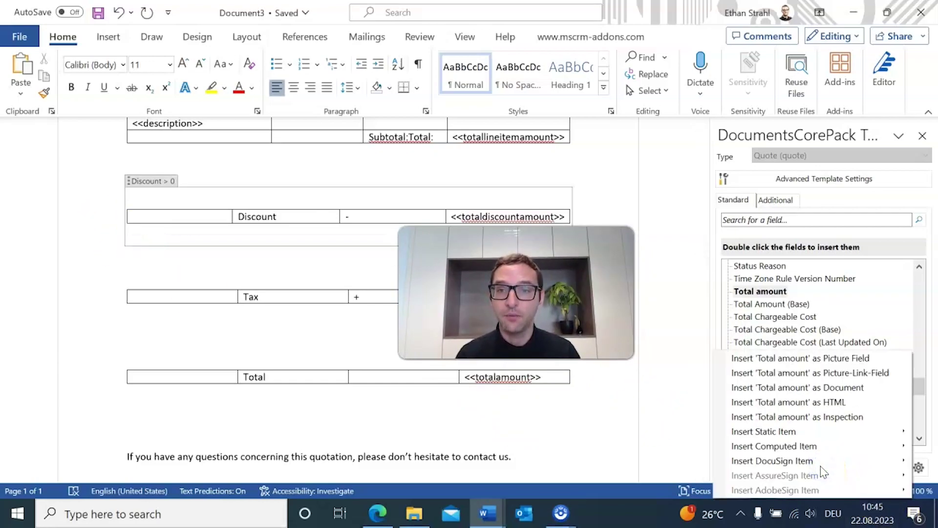
{"action": "left_click", "coordinate": [804, 435]}
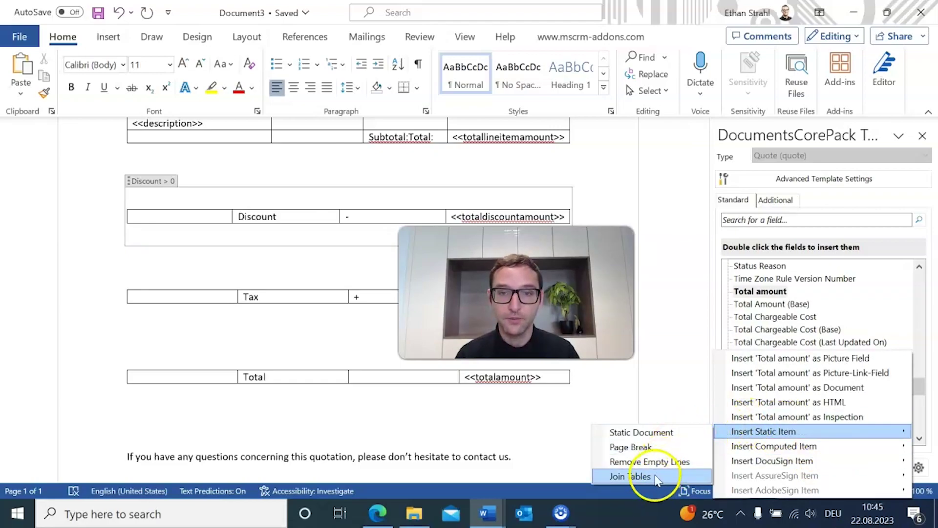
{"action": "left_click", "coordinate": [636, 476]}
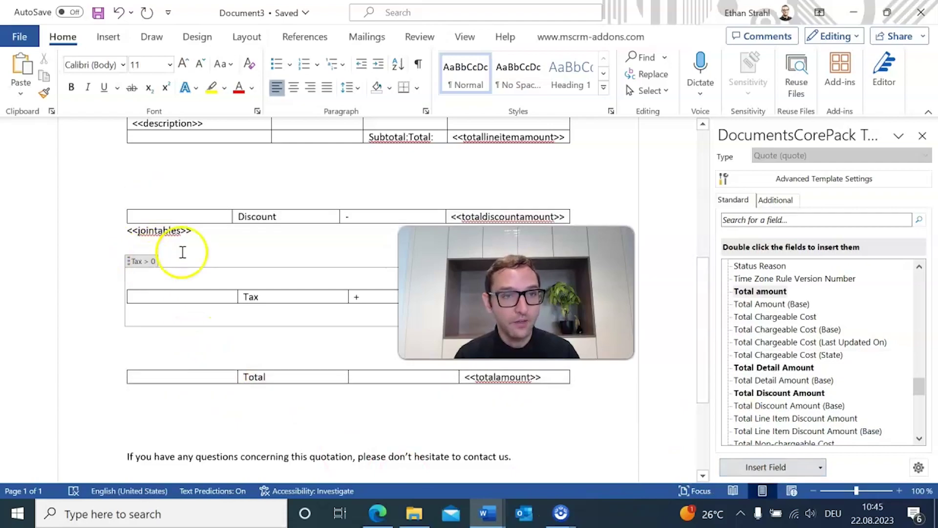
Step: Insert a Join Tables static item on the line below the tax table, inside the Tax > 0 block
{"action": "left_click", "coordinate": [164, 316]}
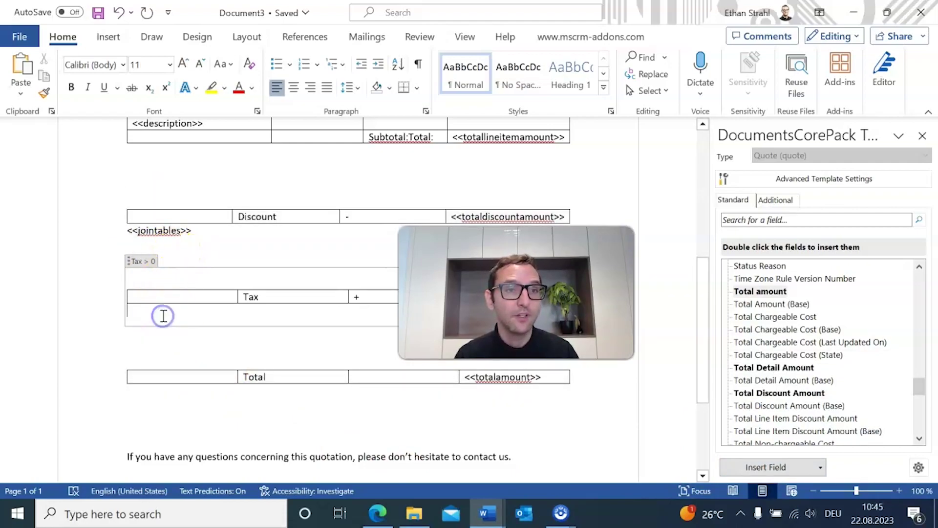
{"action": "left_click", "coordinate": [821, 466]}
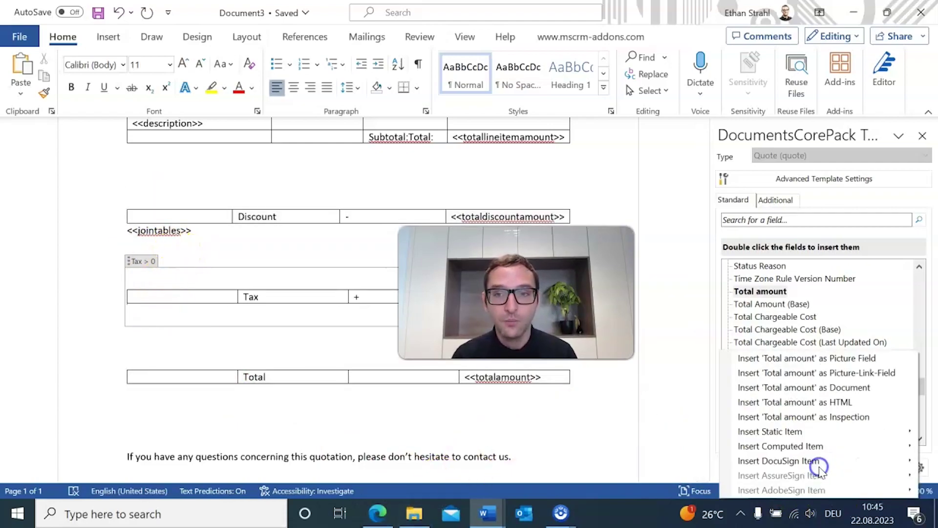
{"action": "mouse_move", "coordinate": [782, 431]}
{"action": "left_click", "coordinate": [627, 470]}
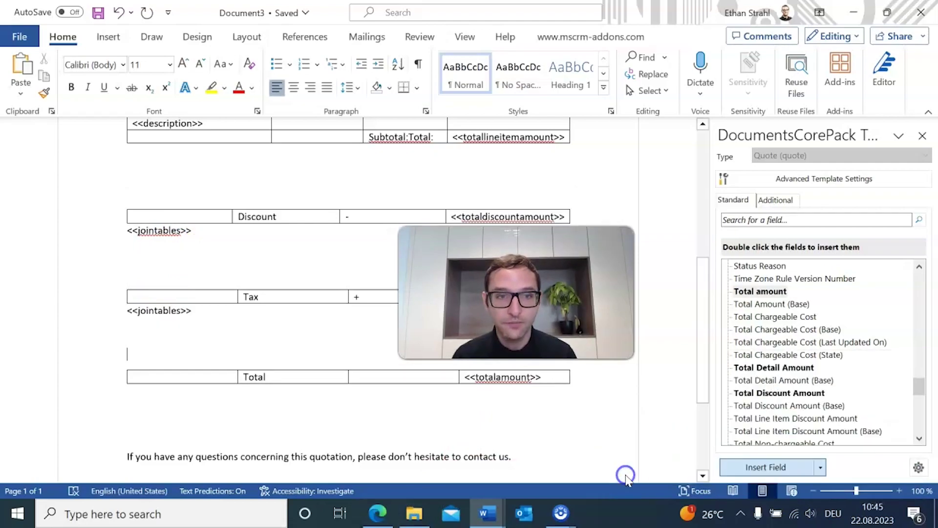
{"action": "left_click", "coordinate": [224, 396]}
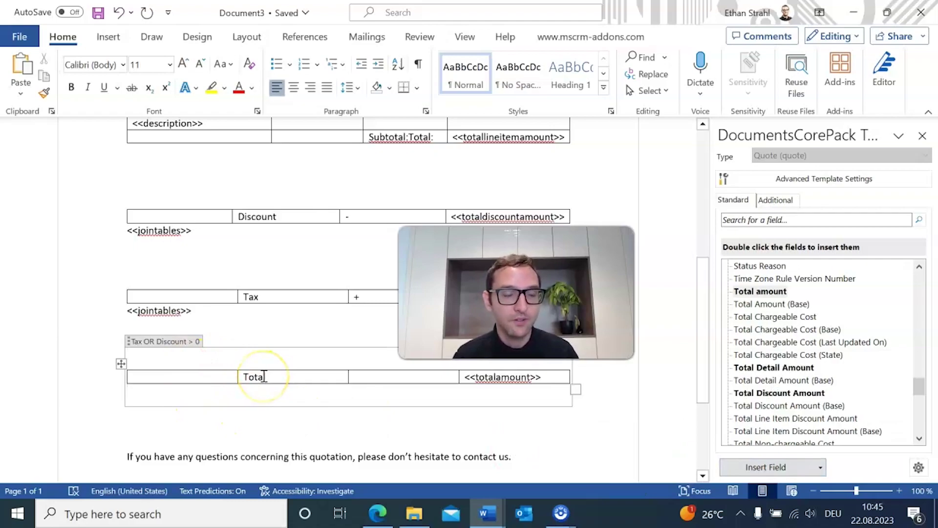
{"action": "right_click", "coordinate": [157, 320]}
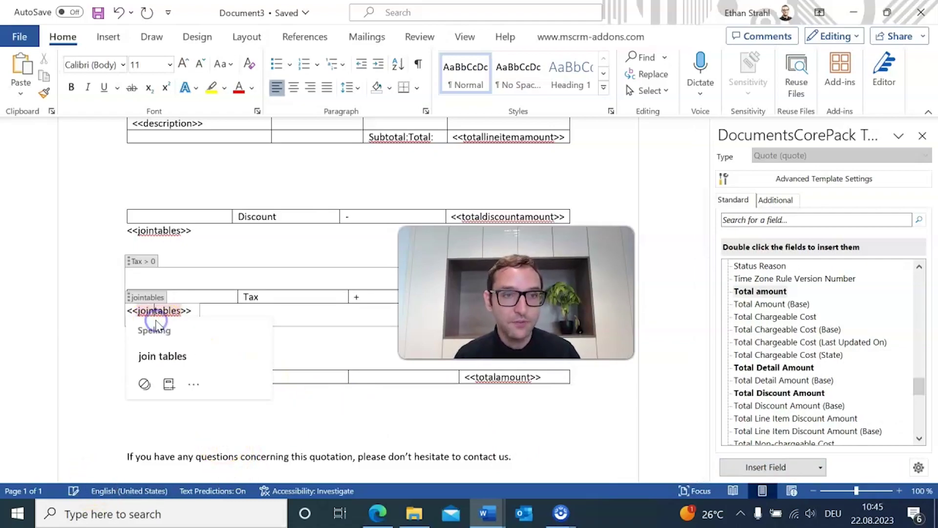
{"action": "left_click", "coordinate": [281, 283]}
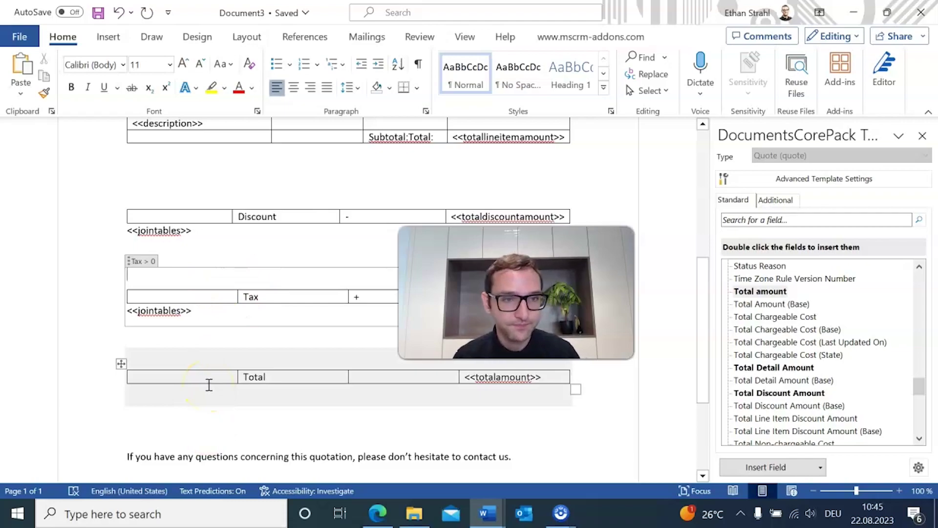
{"action": "left_click", "coordinate": [178, 336]}
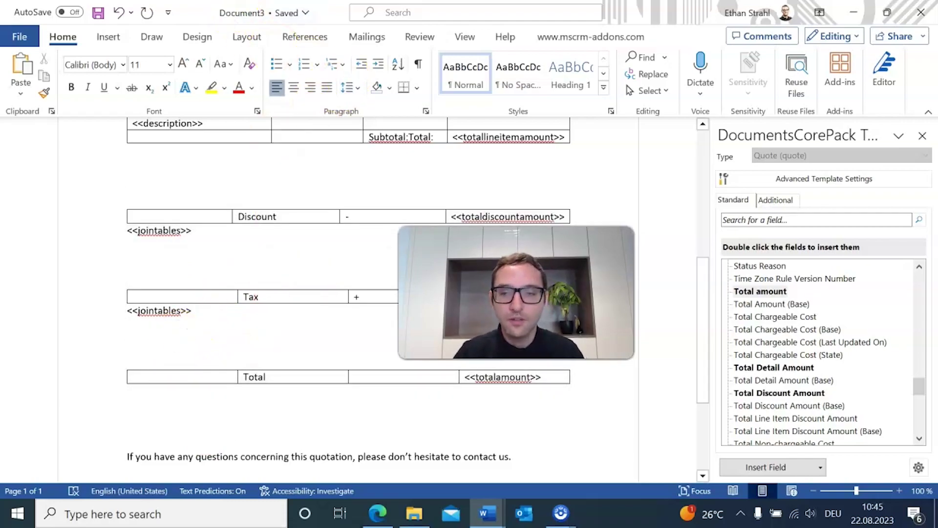
Step: Show the paragraph marks and delete the two empty paragraphs above the tax table
{"action": "left_click", "coordinate": [417, 66]}
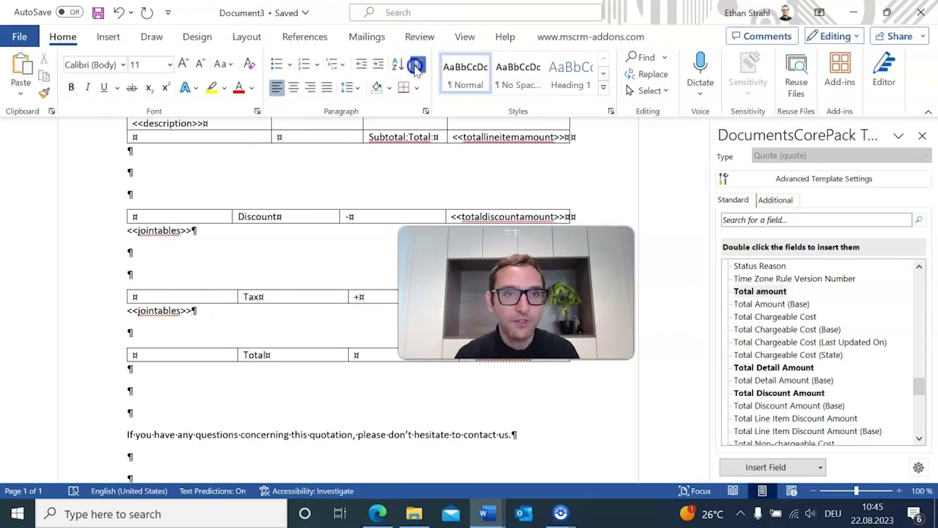
{"action": "left_click", "coordinate": [149, 286]}
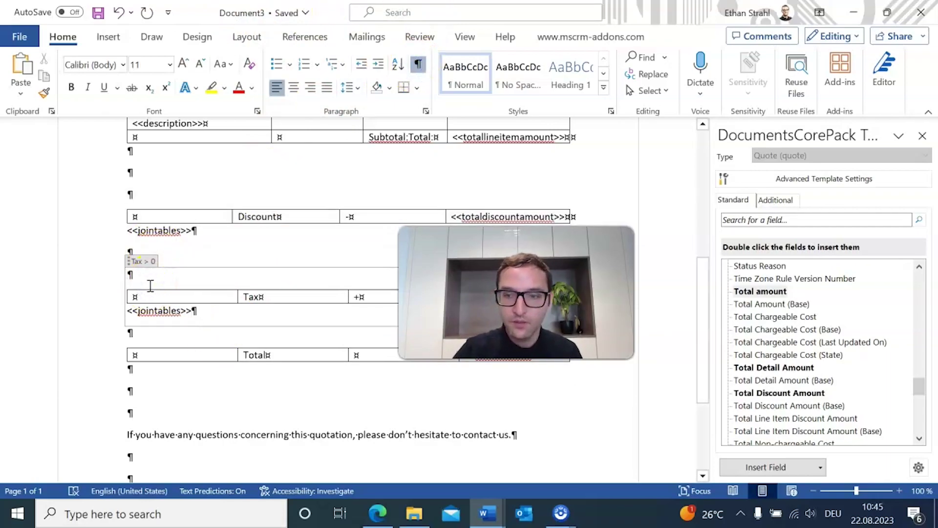
{"action": "key", "text": "Delete"}
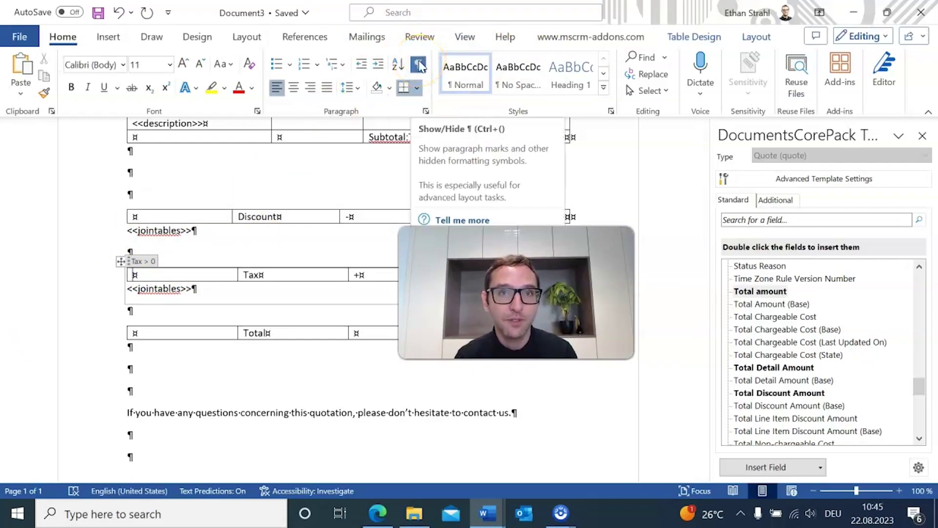
{"action": "left_click", "coordinate": [165, 255]}
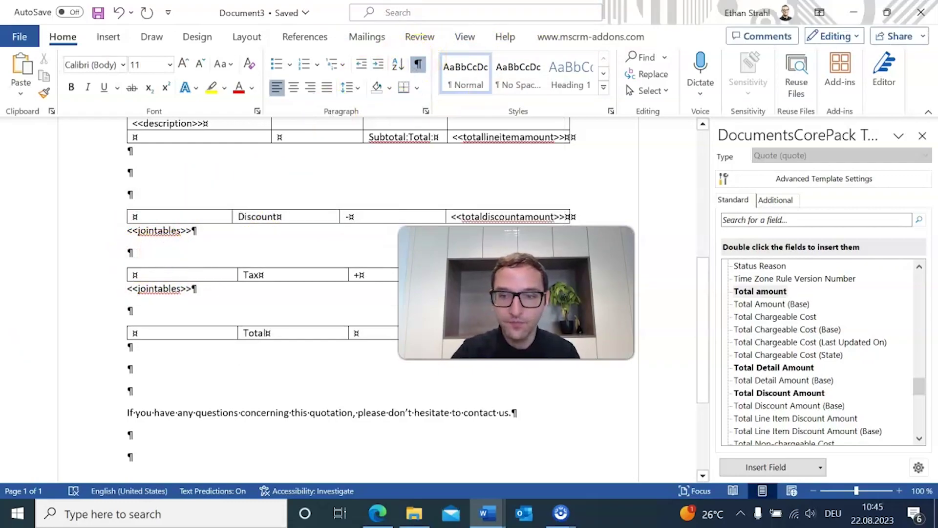
{"action": "key", "text": "Delete"}
Step: Delete the empty paragraph above the total table and the one directly above the discount table
{"action": "left_click", "coordinate": [161, 297]}
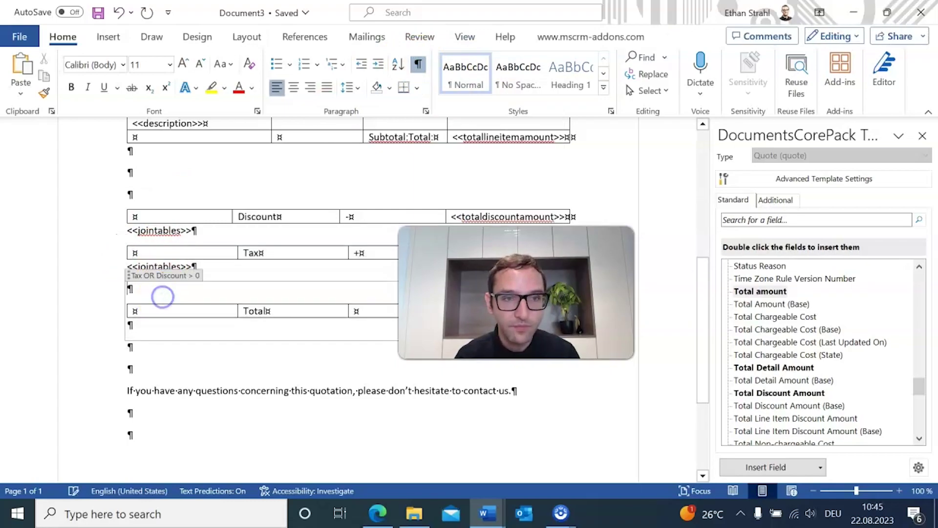
{"action": "key", "text": "Delete"}
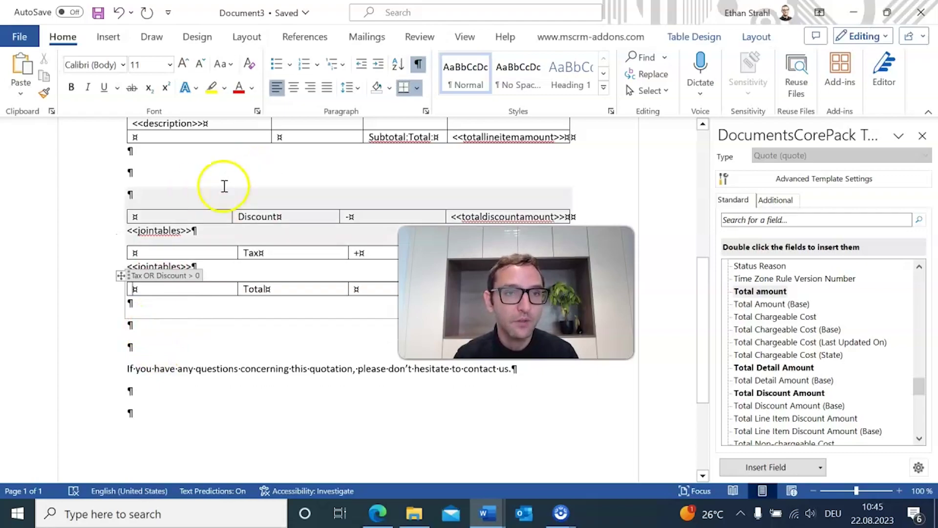
{"action": "left_click", "coordinate": [179, 188]}
{"action": "left_click", "coordinate": [181, 174]}
{"action": "key", "text": "Delete"}
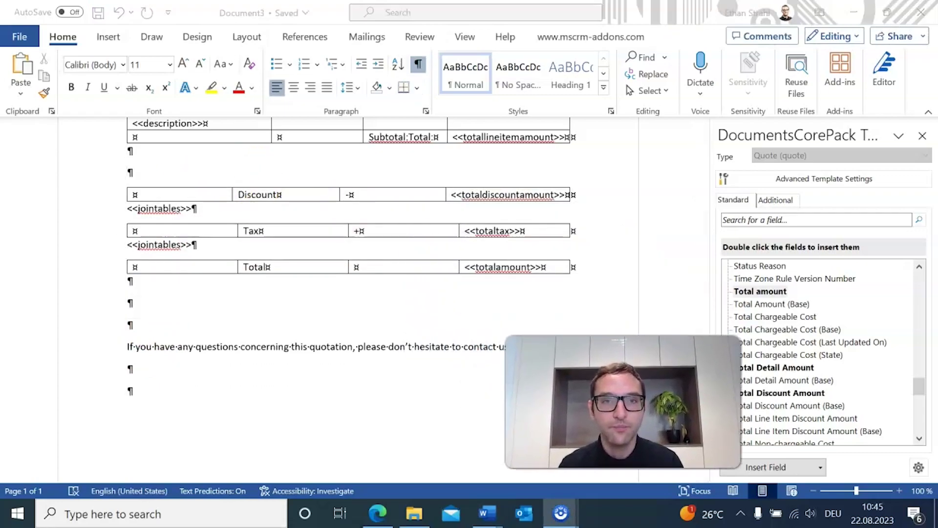
Step: Hide the paragraph marks and review the layout of the quote line and totals tables
{"action": "scroll", "coordinate": [414, 313], "scroll_direction": "up", "scroll_amount": 2}
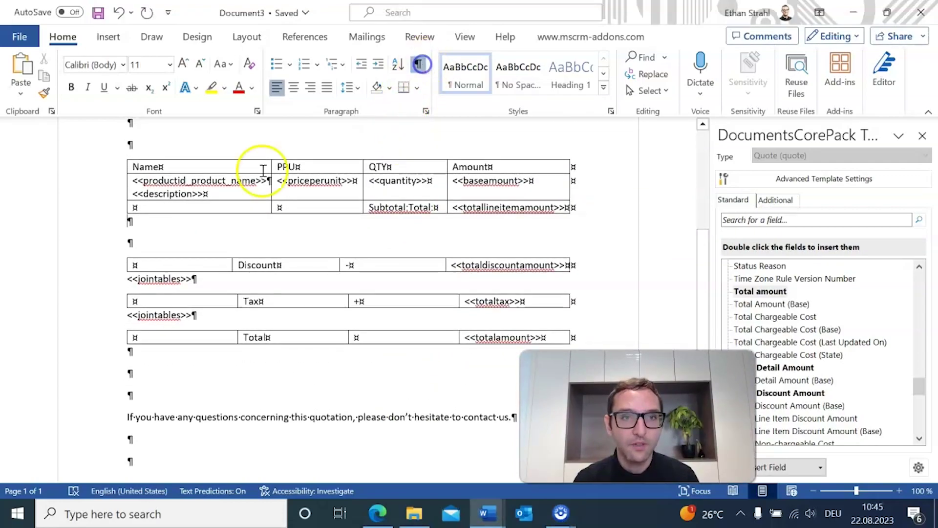
{"action": "left_click", "coordinate": [417, 67]}
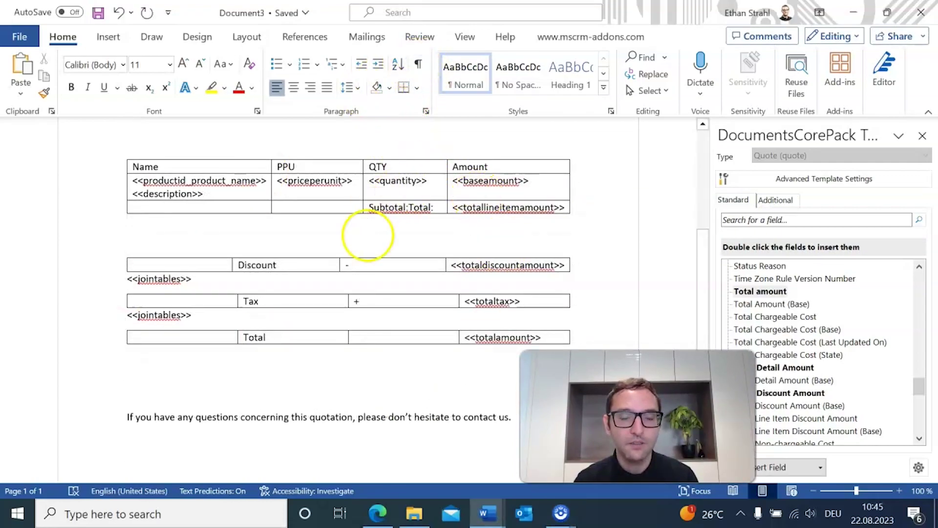
{"action": "scroll", "coordinate": [541, 230], "scroll_direction": "down", "scroll_amount": 1}
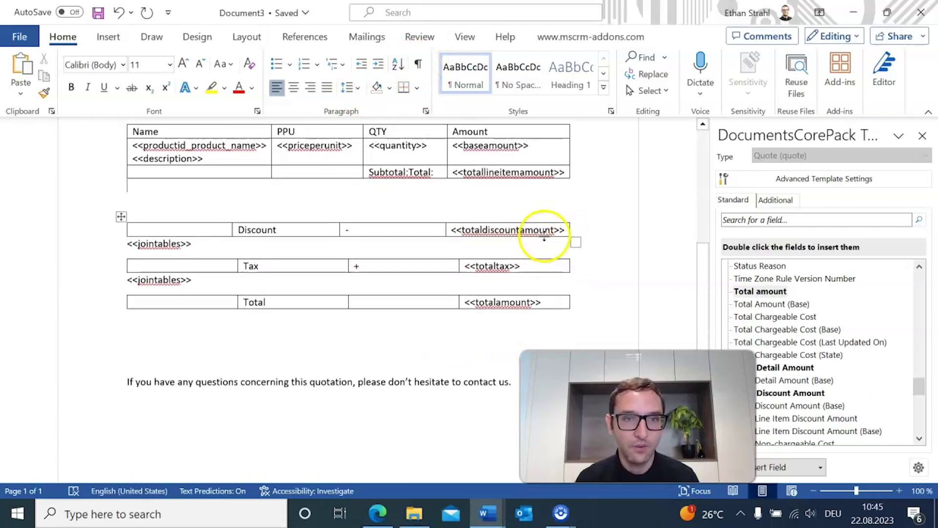
Step: Review the whole quote template, from the customer address header through the quote line table to the discount, tax and total tables
{"action": "scroll", "coordinate": [540, 227], "scroll_direction": "up", "scroll_amount": 8}
{"action": "scroll", "coordinate": [384, 251], "scroll_direction": "down", "scroll_amount": 9}
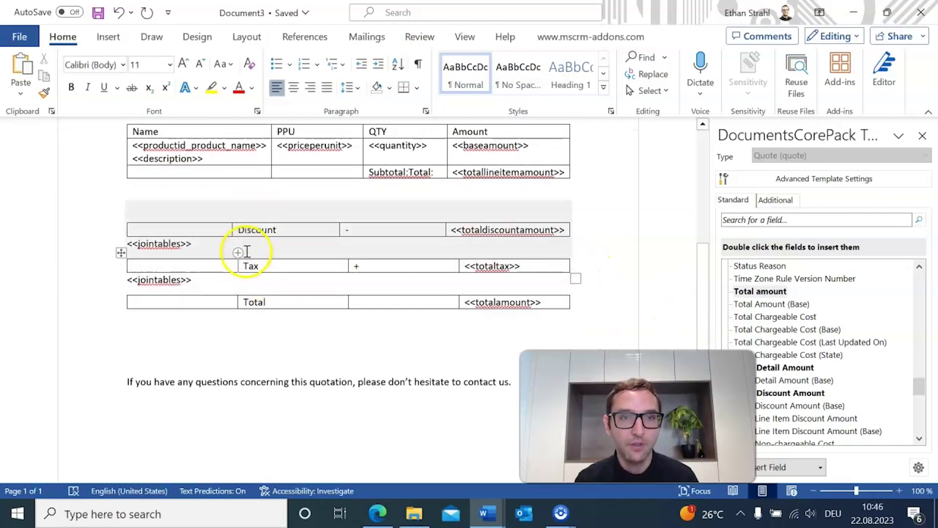
{"action": "left_click", "coordinate": [354, 210]}
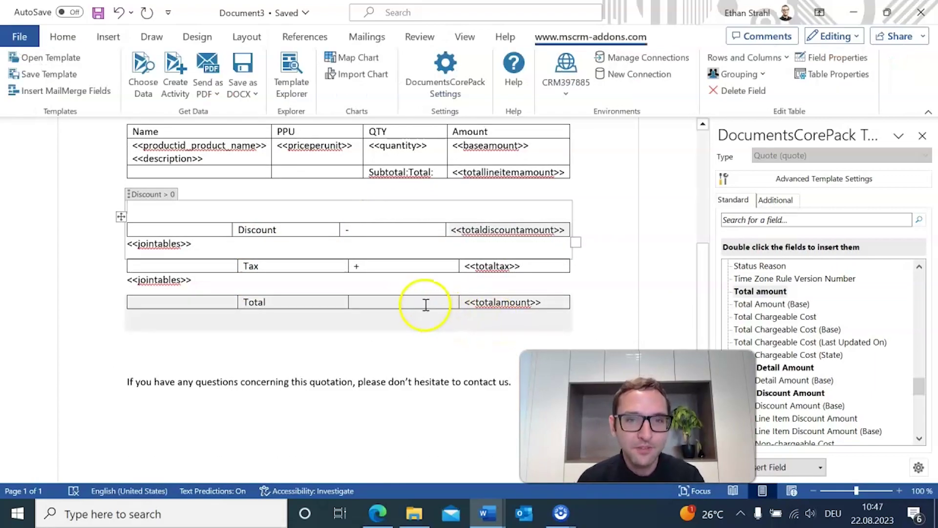
{"action": "scroll", "coordinate": [425, 306], "scroll_direction": "up", "scroll_amount": 3}
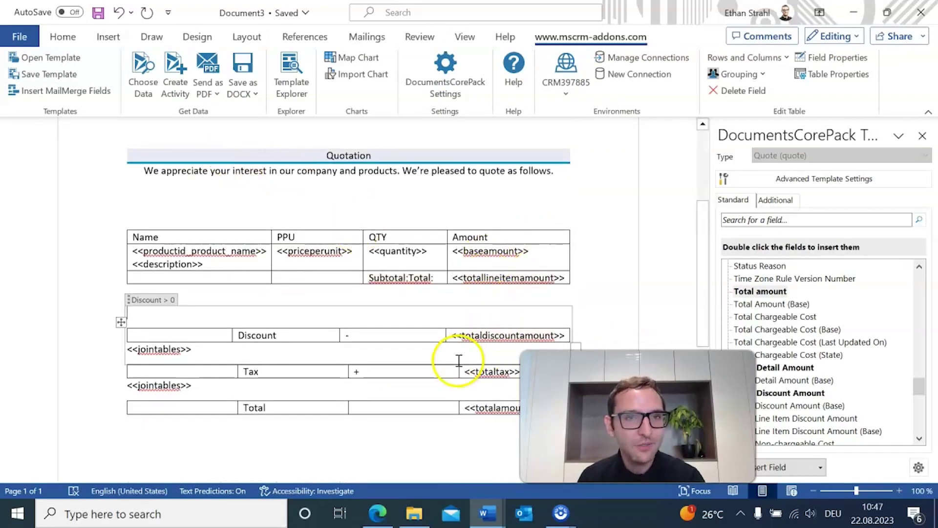
{"action": "scroll", "coordinate": [446, 324], "scroll_direction": "up", "scroll_amount": 5}
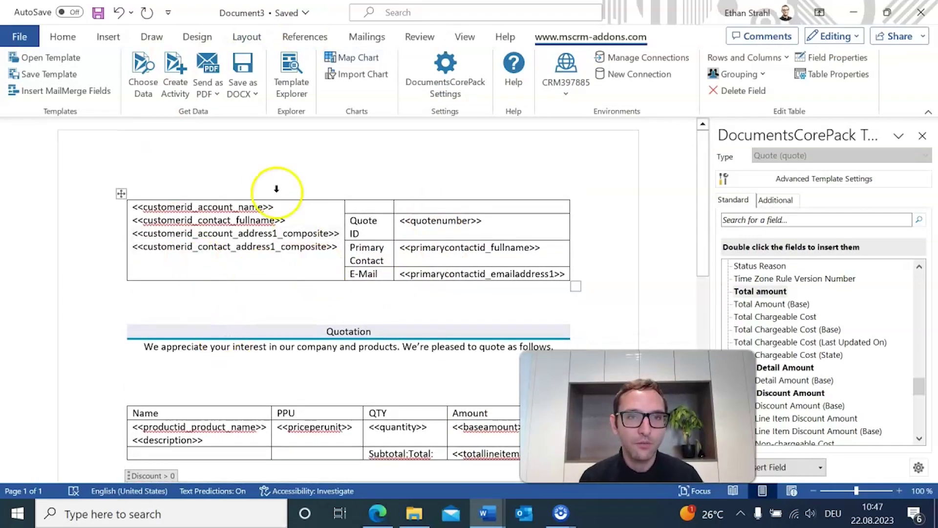
{"action": "scroll", "coordinate": [331, 210], "scroll_direction": "down", "scroll_amount": 4}
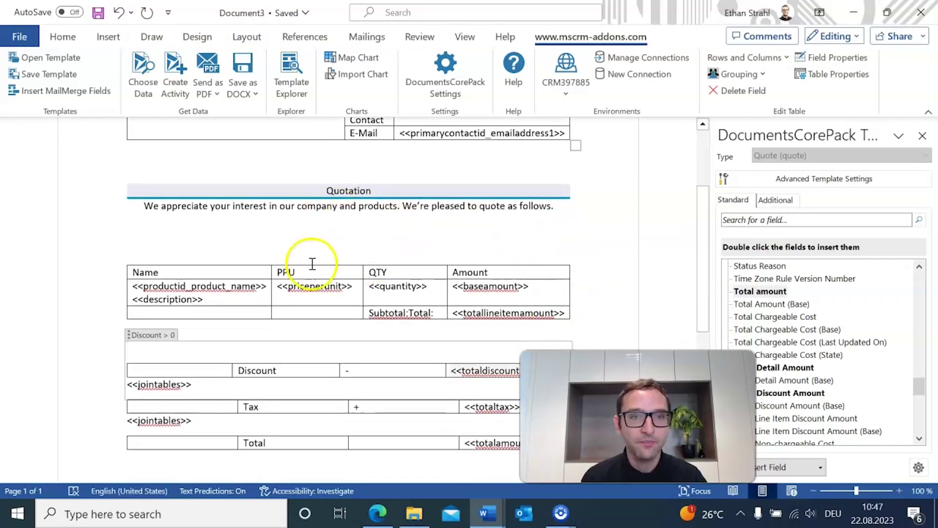
{"action": "scroll", "coordinate": [306, 251], "scroll_direction": "down", "scroll_amount": 3}
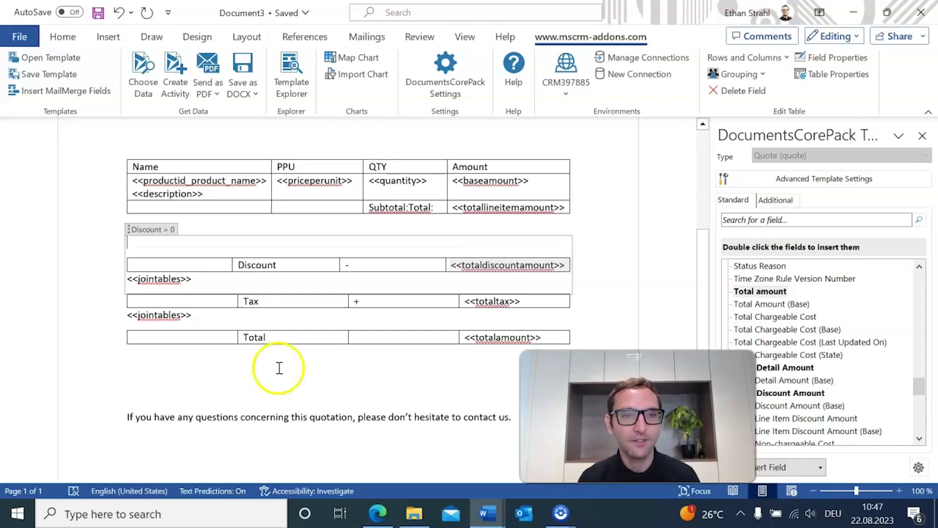
Step: Save the document to the CRM environment as a Quote template named SimpleQuote
{"action": "left_click", "coordinate": [69, 74]}
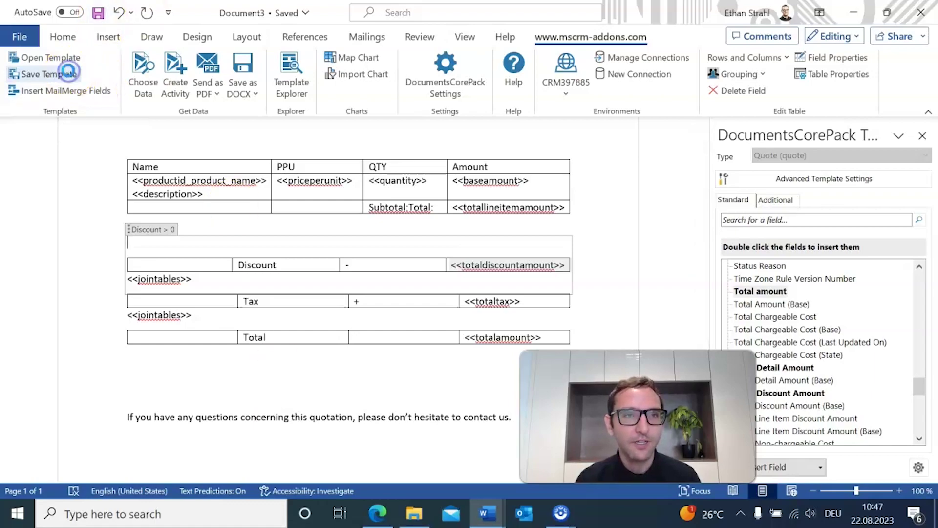
{"action": "double_click", "coordinate": [278, 469]}
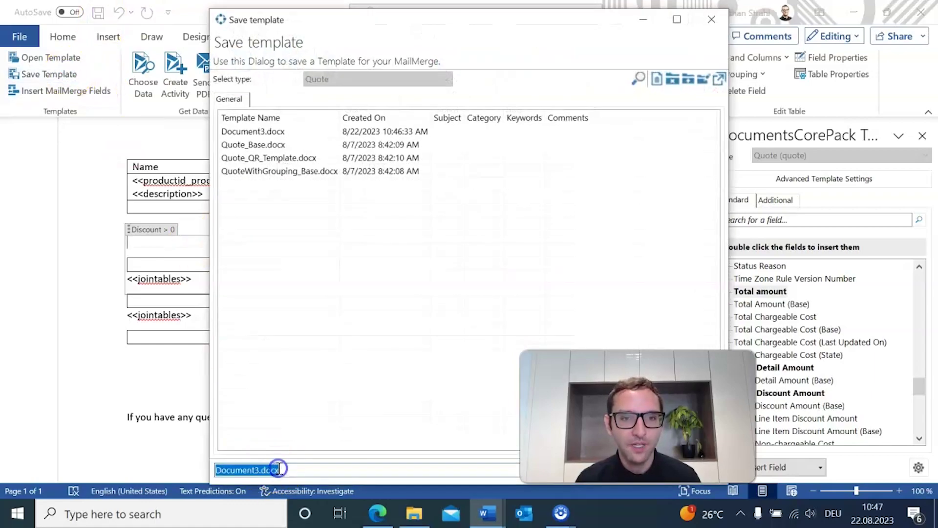
{"action": "type", "text": "Simple"}
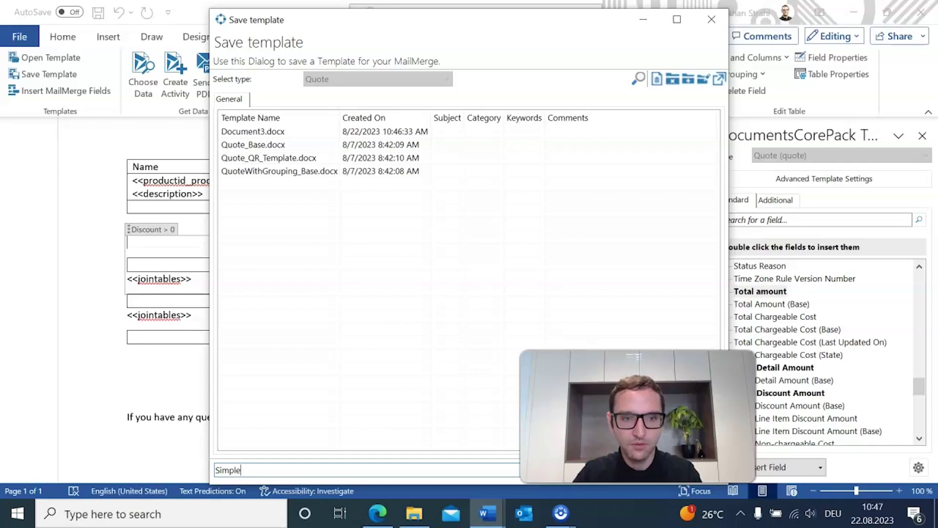
{"action": "key", "text": "Return"}
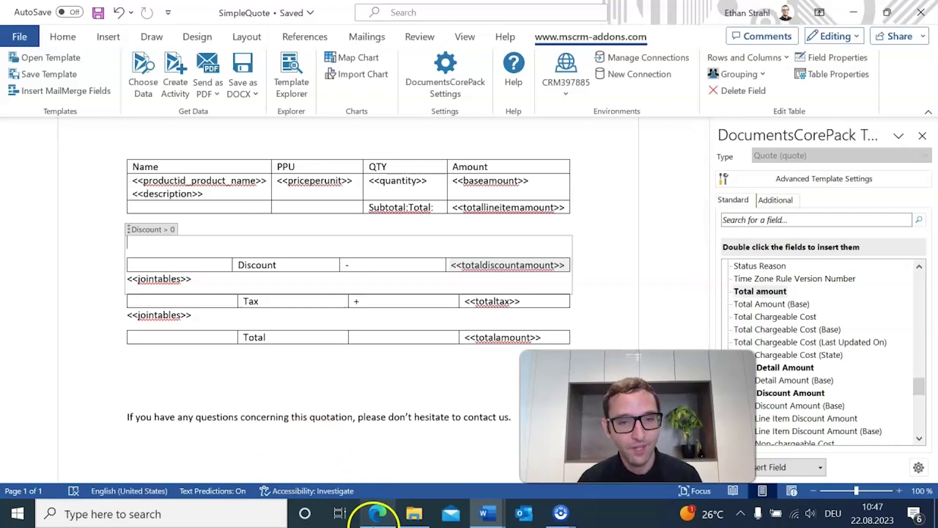
Step: Switch to the quote record in Dynamics 365 in Edge and examine its products, detail amount, discount, freight, tax and total amount
{"action": "mouse_move", "coordinate": [377, 513]}
{"action": "left_click", "coordinate": [374, 455]}
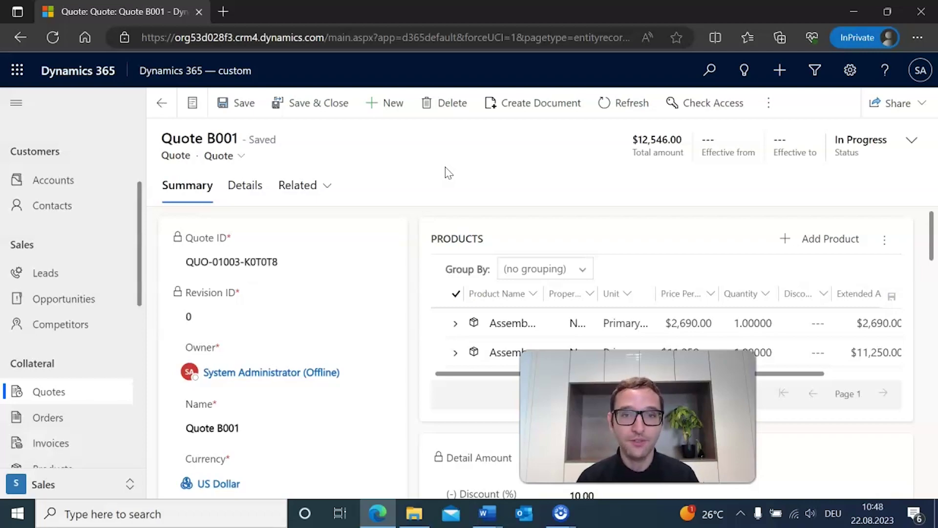
{"action": "scroll", "coordinate": [433, 381], "scroll_direction": "down", "scroll_amount": 1}
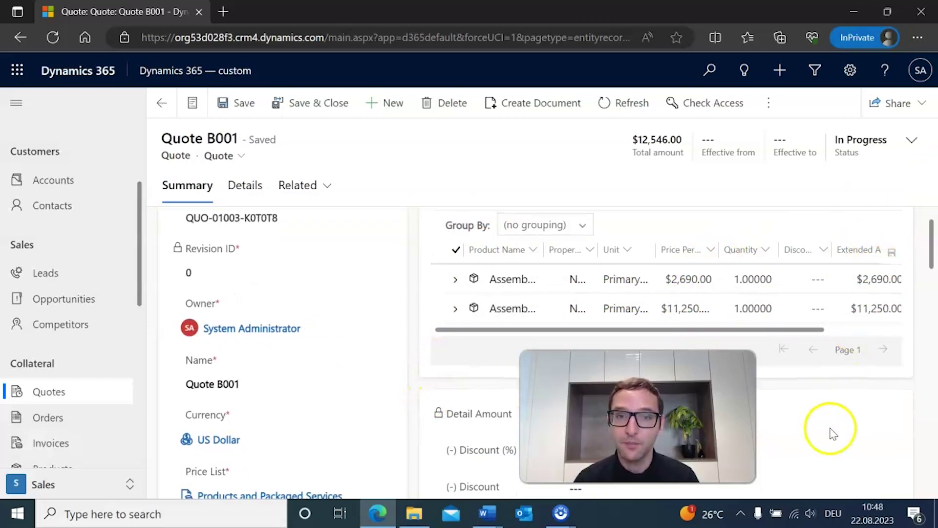
{"action": "left_click_drag", "start_coordinate": [704, 416], "coordinate": [839, 418]}
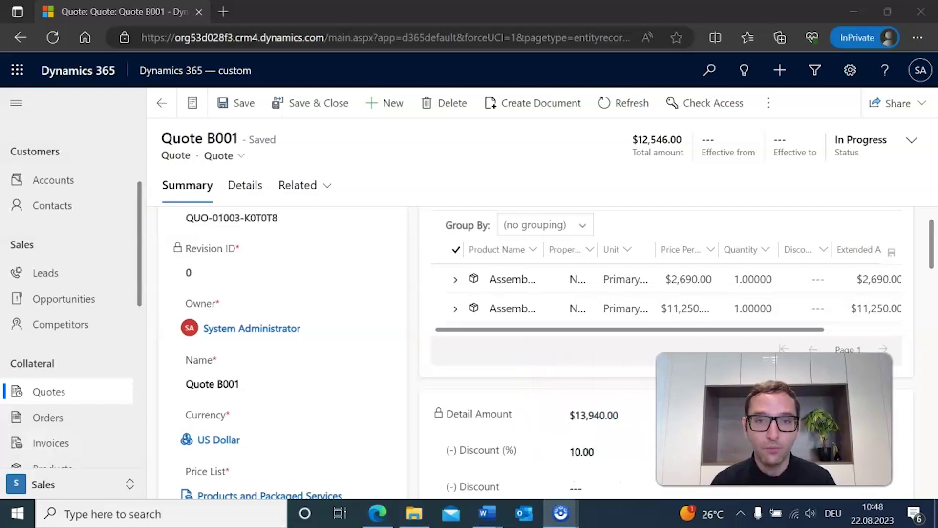
{"action": "scroll", "coordinate": [603, 279], "scroll_direction": "down", "scroll_amount": 3}
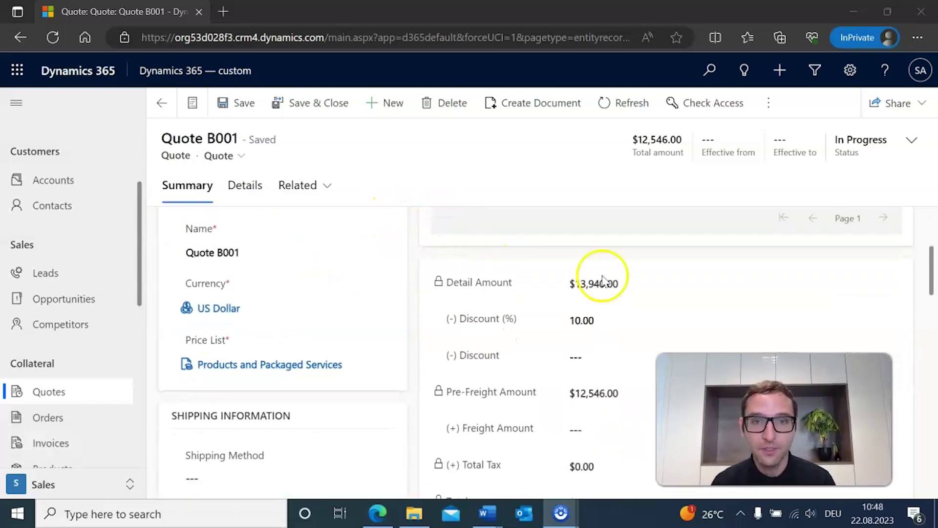
{"action": "left_click", "coordinate": [625, 321]}
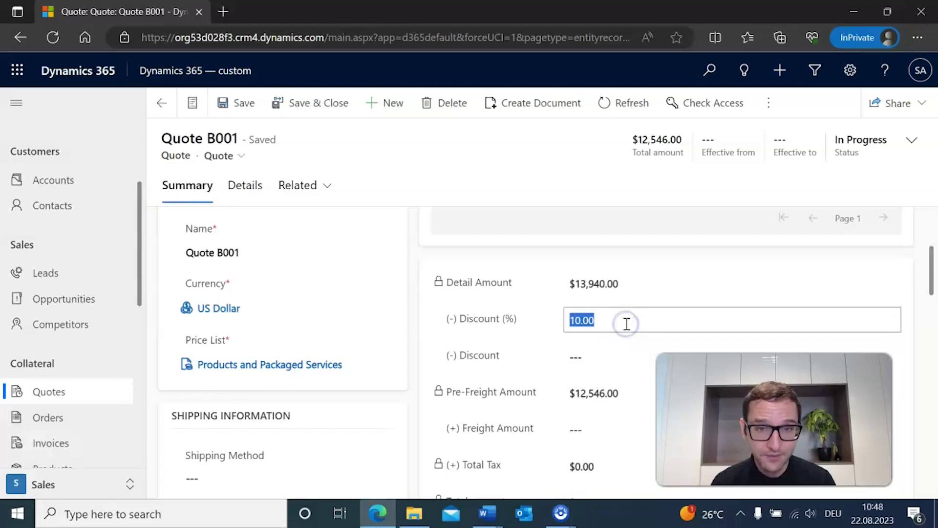
{"action": "scroll", "coordinate": [623, 325], "scroll_direction": "down", "scroll_amount": 2}
{"action": "left_click", "coordinate": [591, 388]}
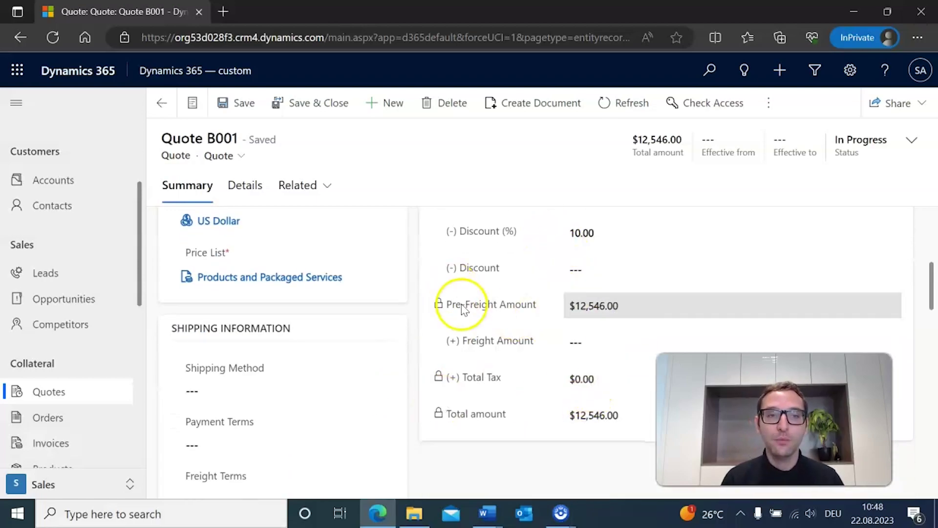
{"action": "scroll", "coordinate": [516, 313], "scroll_direction": "up", "scroll_amount": 2}
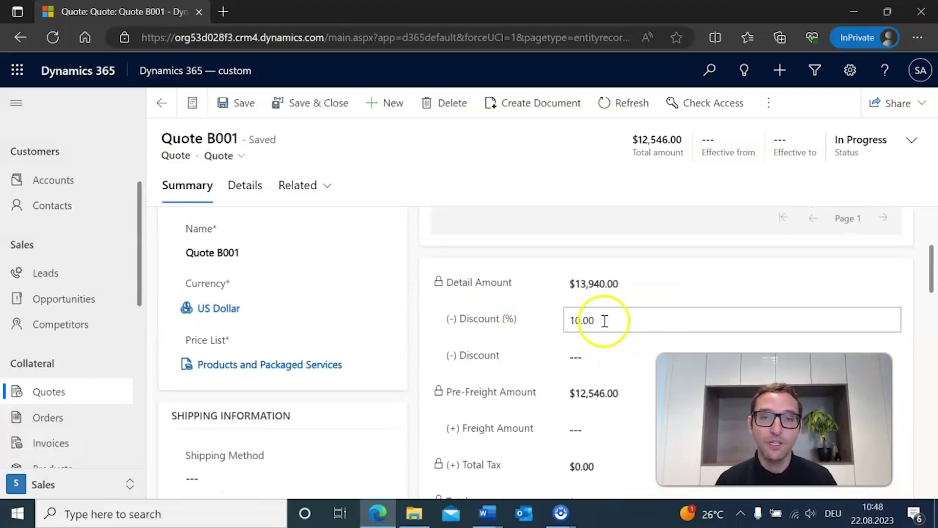
{"action": "scroll", "coordinate": [614, 410], "scroll_direction": "down", "scroll_amount": 2}
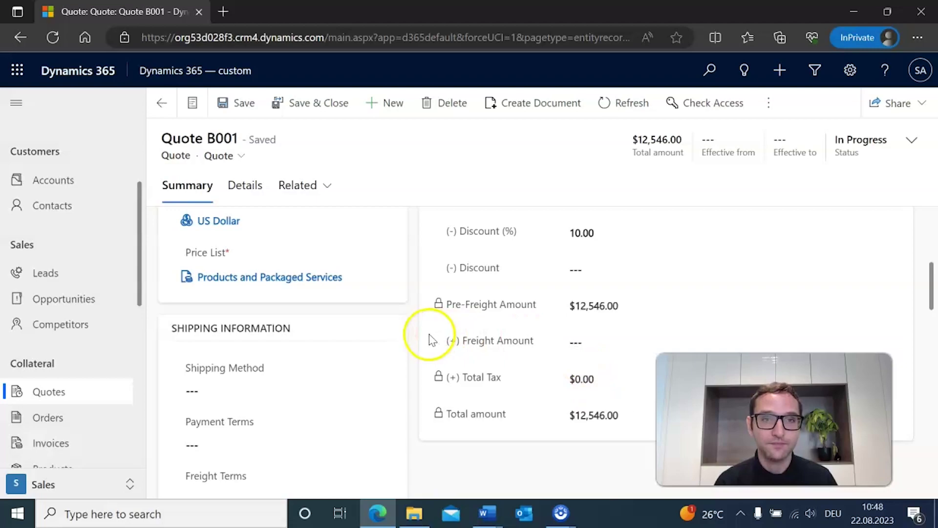
{"action": "scroll", "coordinate": [429, 339], "scroll_direction": "up", "scroll_amount": 6}
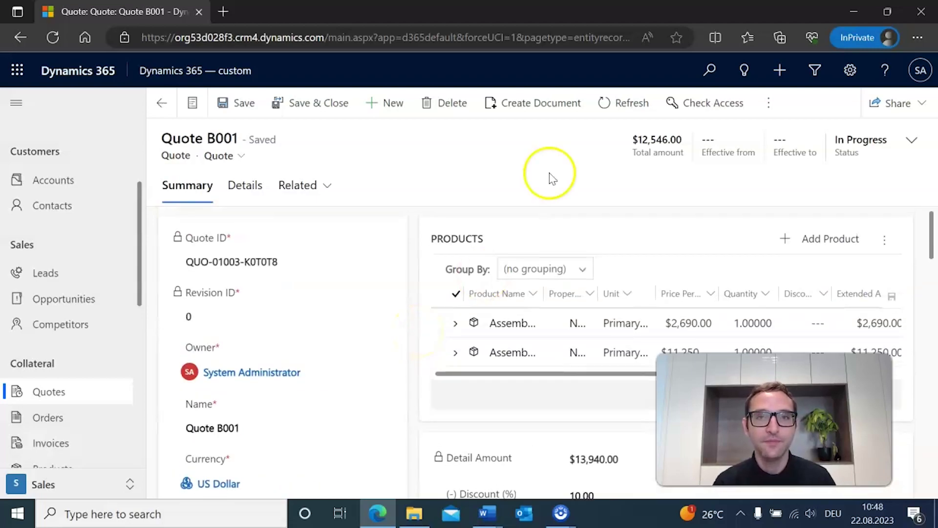
Step: Create a PDF document for this quote from the SimpleQuote.docx template and attach it as a note
{"action": "left_click", "coordinate": [535, 108]}
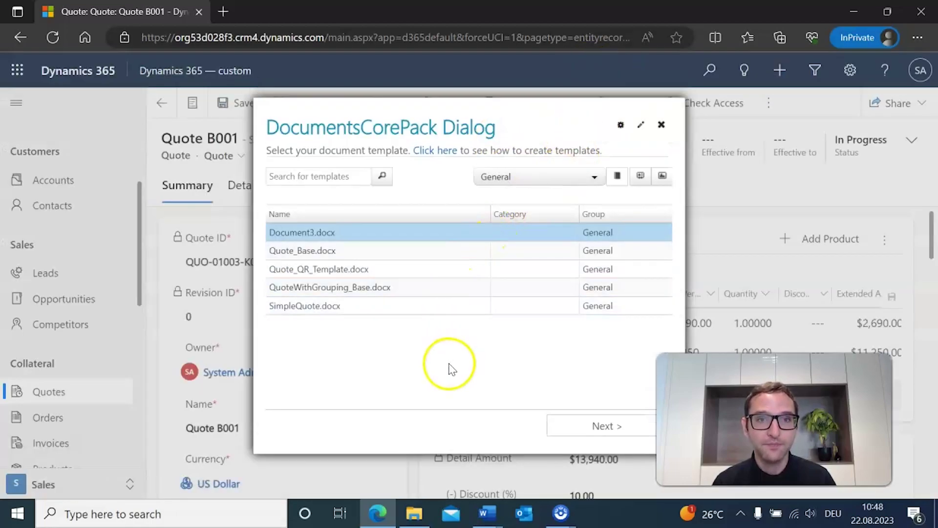
{"action": "left_click", "coordinate": [357, 310]}
{"action": "left_click", "coordinate": [570, 426]}
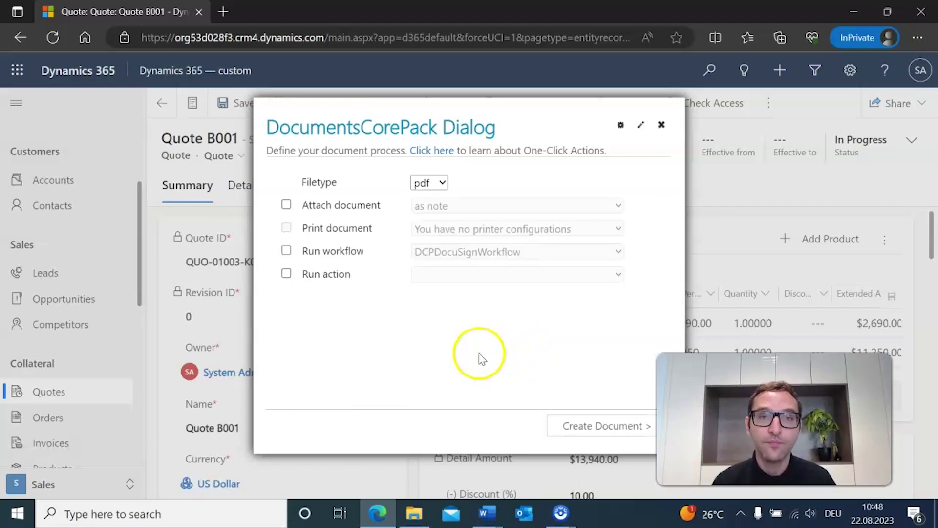
{"action": "left_click", "coordinate": [286, 205]}
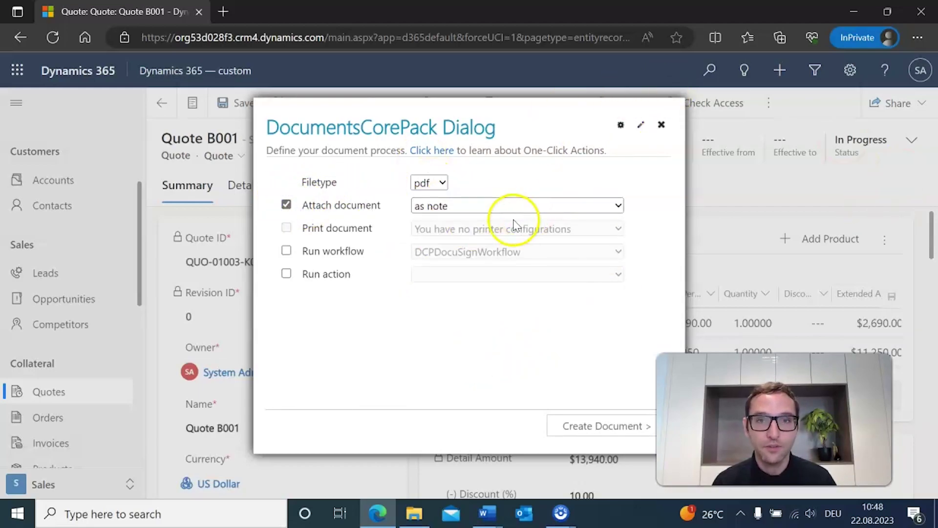
{"action": "left_click", "coordinate": [577, 437]}
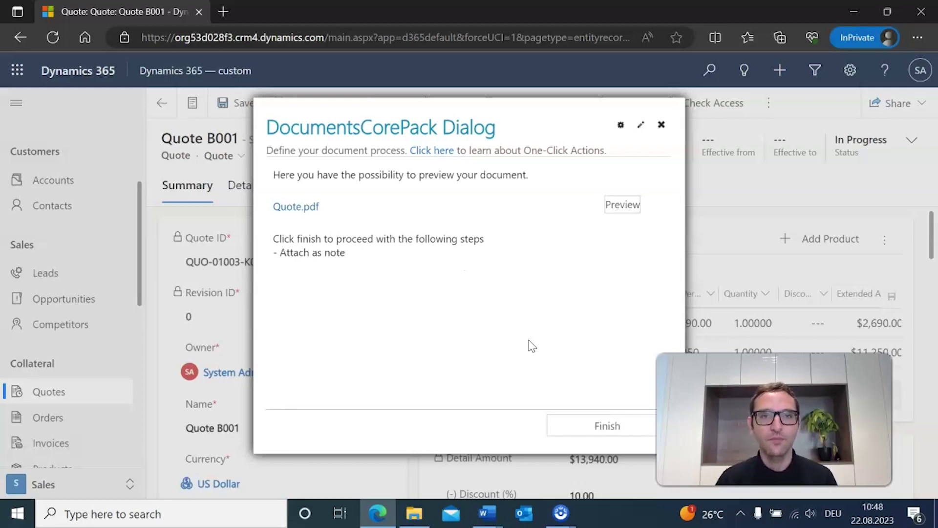
{"action": "left_click", "coordinate": [588, 435]}
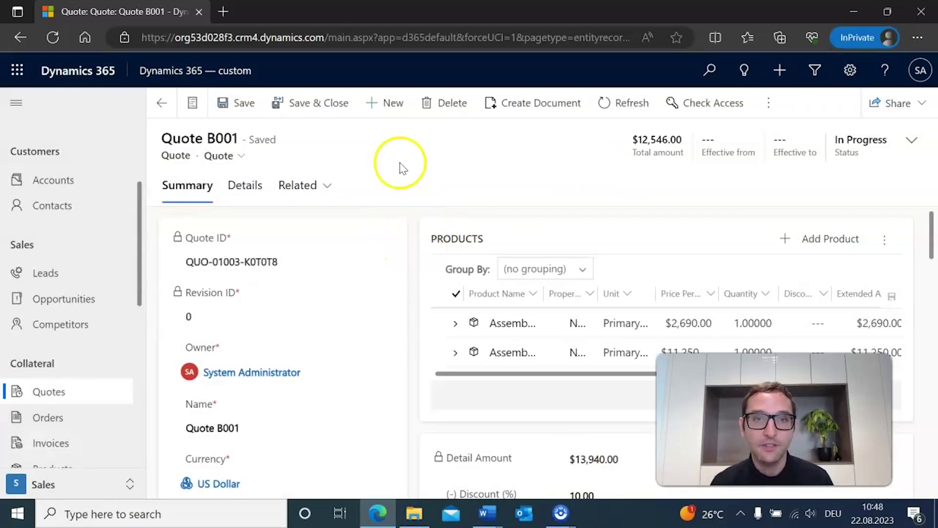
Step: Find the attached Quote.pdf in the timeline of the quote's details, download it and open the downloaded file
{"action": "scroll", "coordinate": [415, 309], "scroll_direction": "down", "scroll_amount": 5}
{"action": "scroll", "coordinate": [415, 310], "scroll_direction": "down", "scroll_amount": 4}
{"action": "scroll", "coordinate": [415, 313], "scroll_direction": "up", "scroll_amount": 10}
{"action": "left_click", "coordinate": [249, 195]}
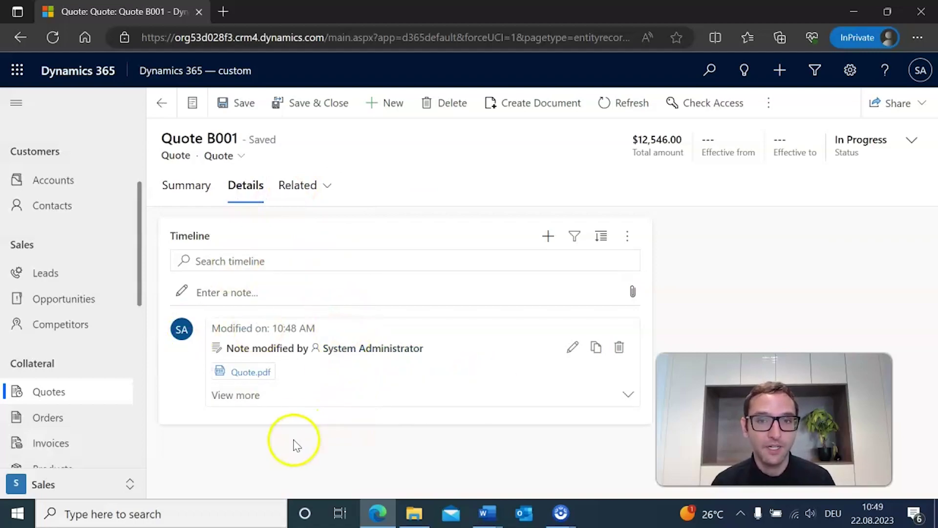
{"action": "left_click", "coordinate": [249, 375]}
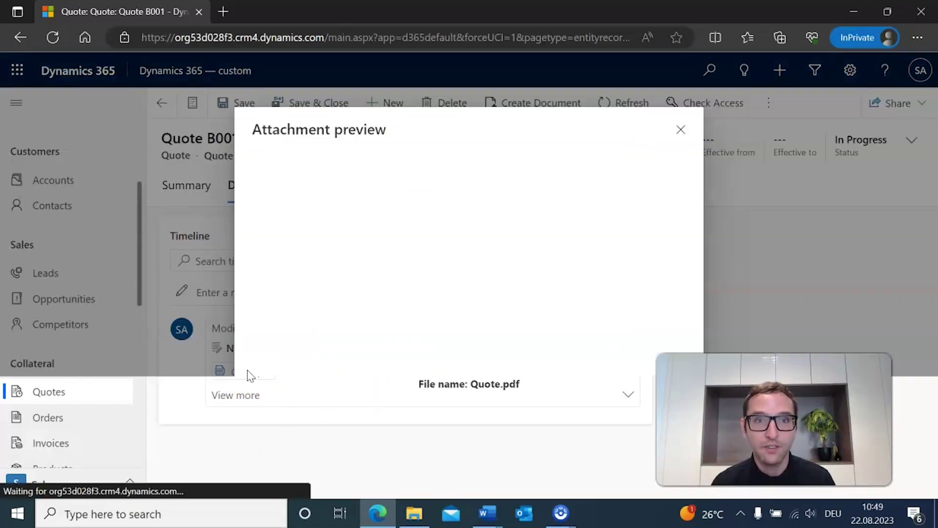
{"action": "left_click", "coordinate": [597, 420]}
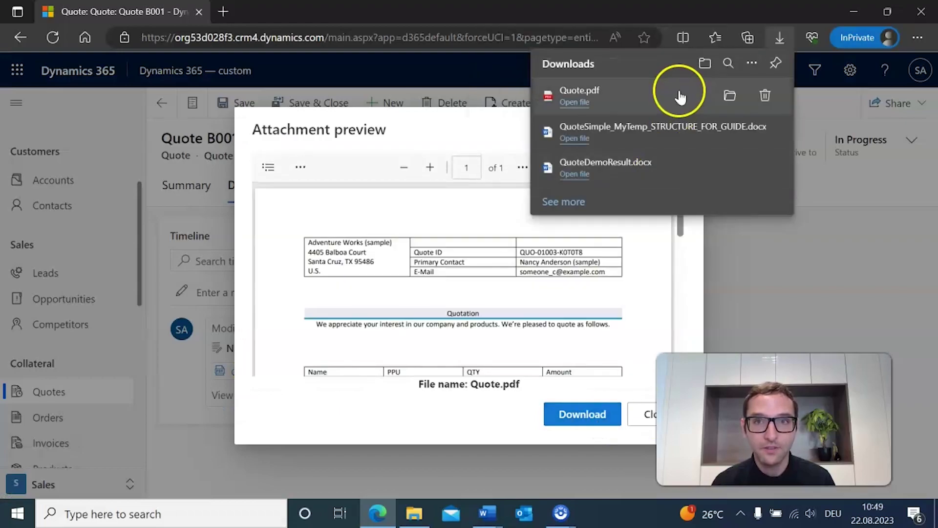
{"action": "left_click", "coordinate": [594, 97]}
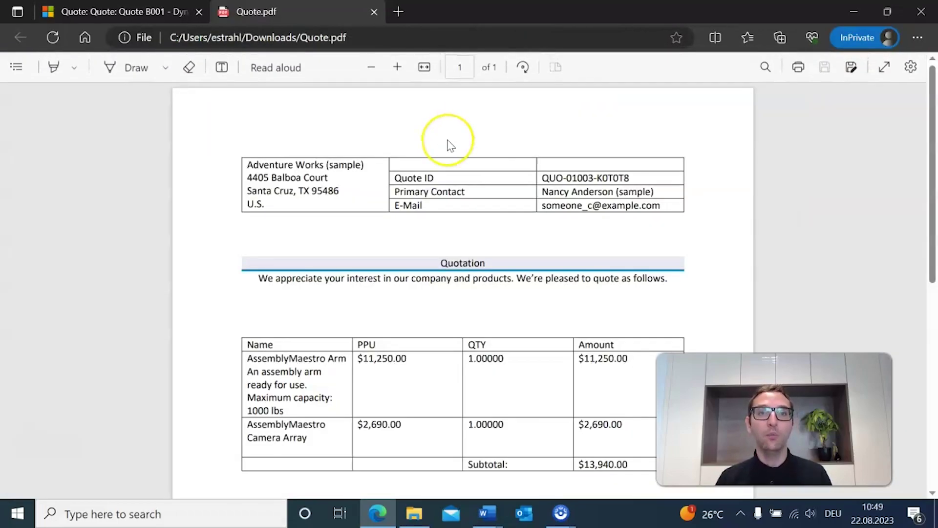
Step: Examine the generated PDF: customer and contact details, product lines with descriptions, subtotal, and the joined discount and total rows
{"action": "scroll", "coordinate": [676, 247], "scroll_direction": "down", "scroll_amount": 7}
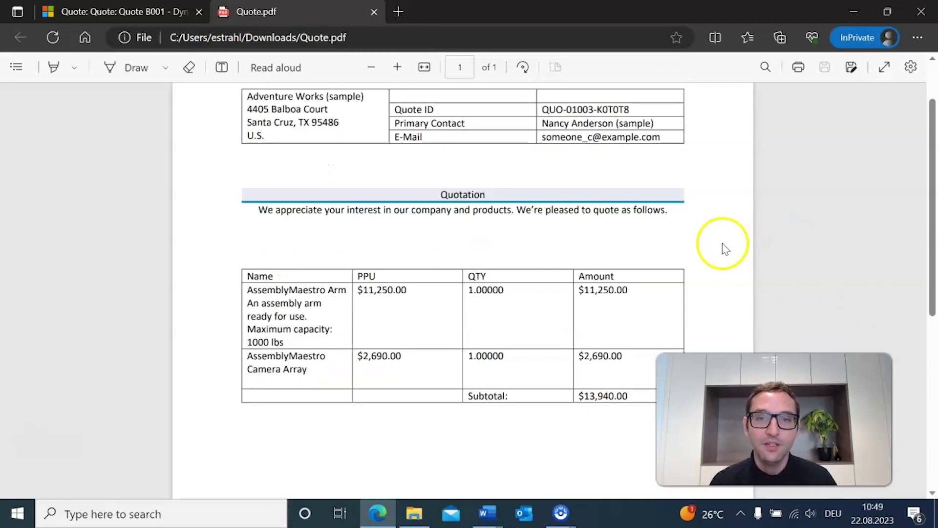
{"action": "scroll", "coordinate": [680, 250], "scroll_direction": "up", "scroll_amount": 6}
{"action": "scroll", "coordinate": [679, 249], "scroll_direction": "up", "scroll_amount": 1}
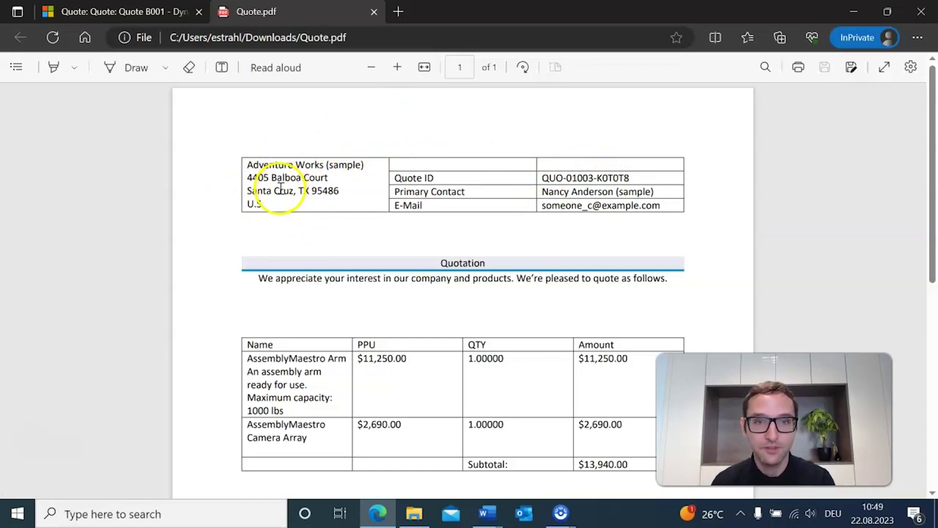
{"action": "scroll", "coordinate": [281, 193], "scroll_direction": "down", "scroll_amount": 2}
{"action": "scroll", "coordinate": [386, 337], "scroll_direction": "down", "scroll_amount": 2}
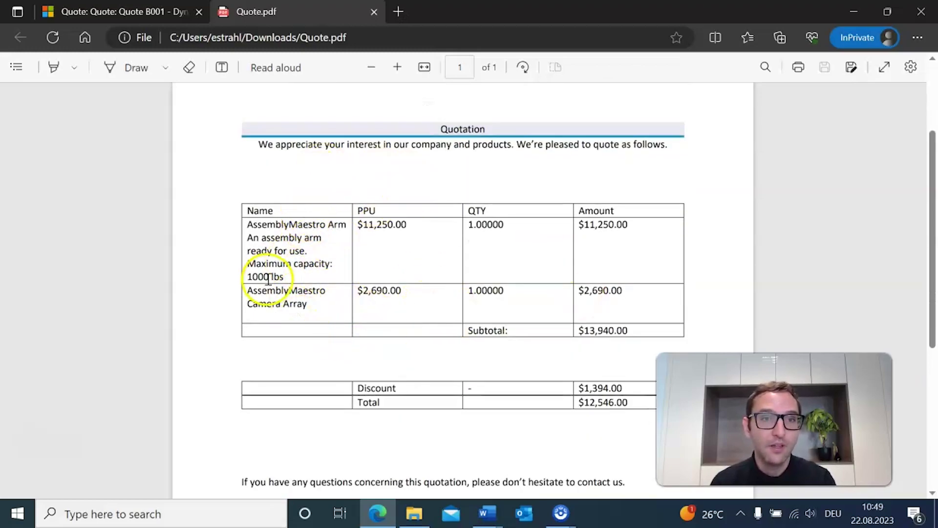
{"action": "left_click_drag", "start_coordinate": [236, 247], "coordinate": [310, 268]}
{"action": "left_click", "coordinate": [310, 269]}
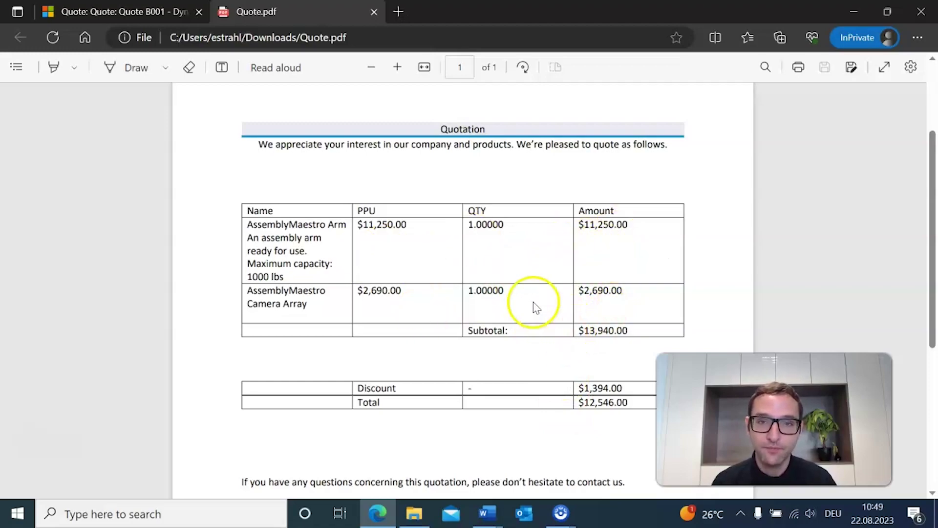
{"action": "scroll", "coordinate": [534, 308], "scroll_direction": "down", "scroll_amount": 3}
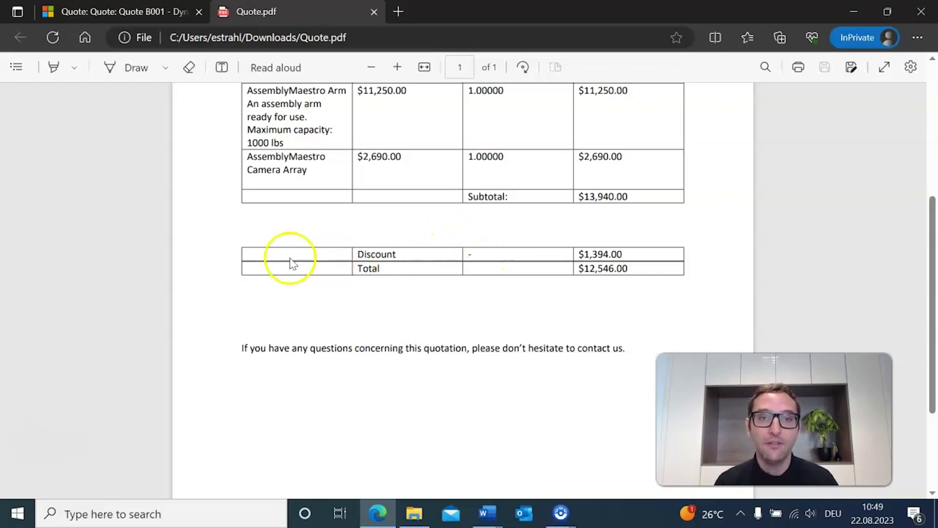
{"action": "left_click_drag", "start_coordinate": [358, 269], "coordinate": [659, 267]}
{"action": "left_click", "coordinate": [654, 275]}
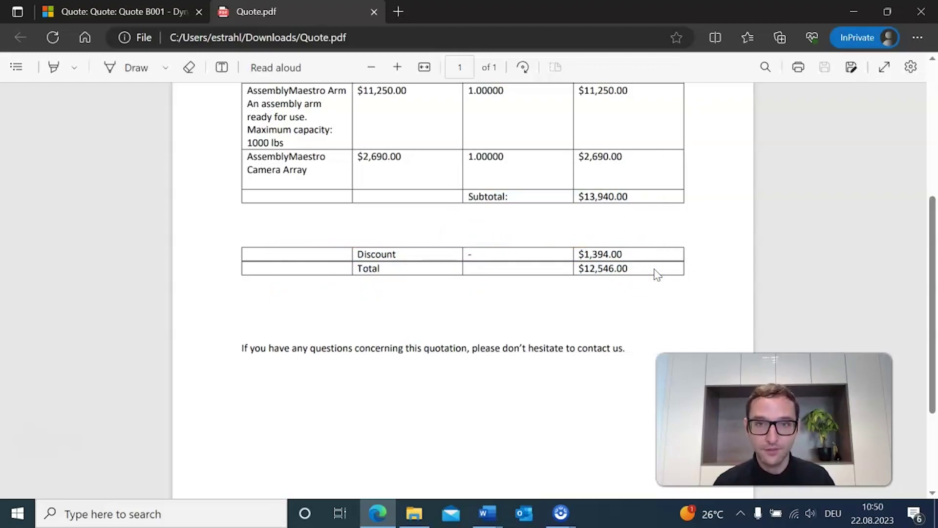
{"action": "scroll", "coordinate": [549, 308], "scroll_direction": "up", "scroll_amount": 5}
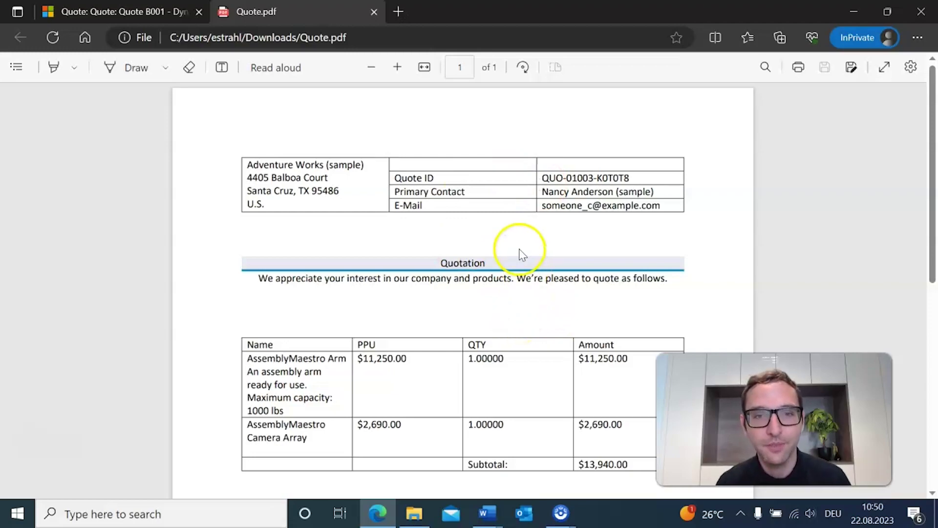
{"action": "scroll", "coordinate": [562, 245], "scroll_direction": "down", "scroll_amount": 5}
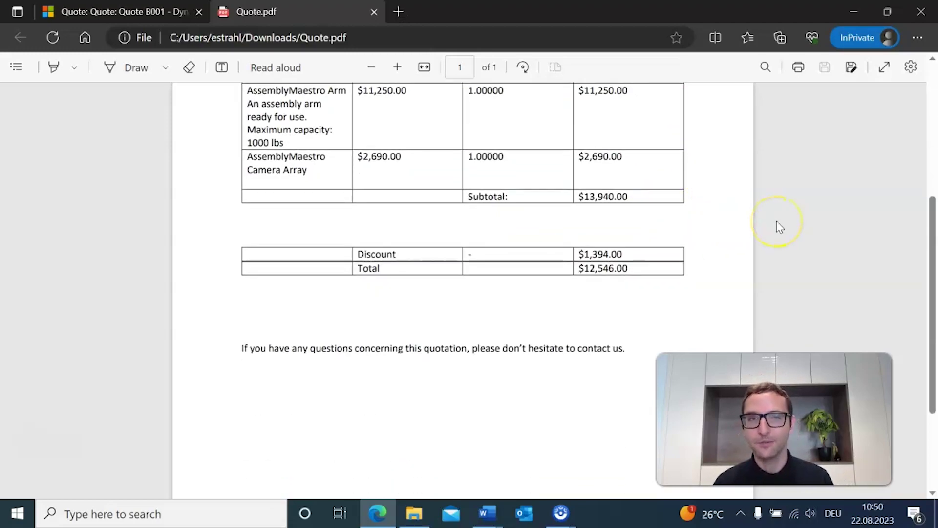